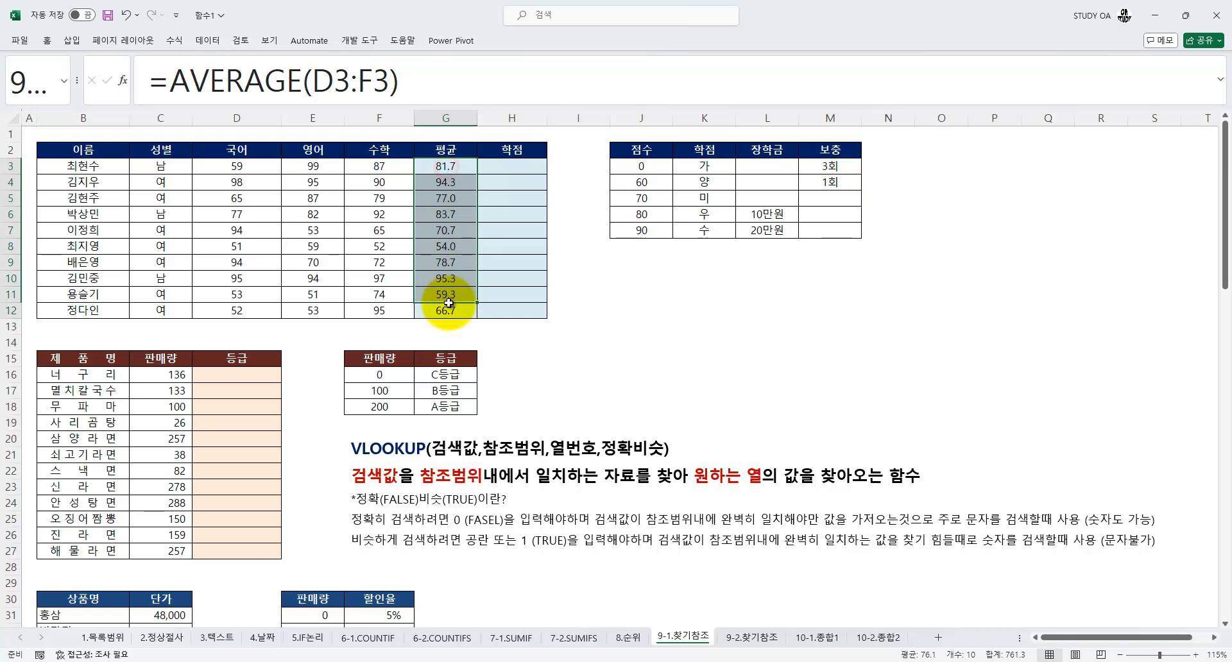
Examine the averages in G3:G12 and the reference table in J3:M7 that assigns a 학점 grade to each 점수 threshold
left_click_drag(640, 166, 826, 238)
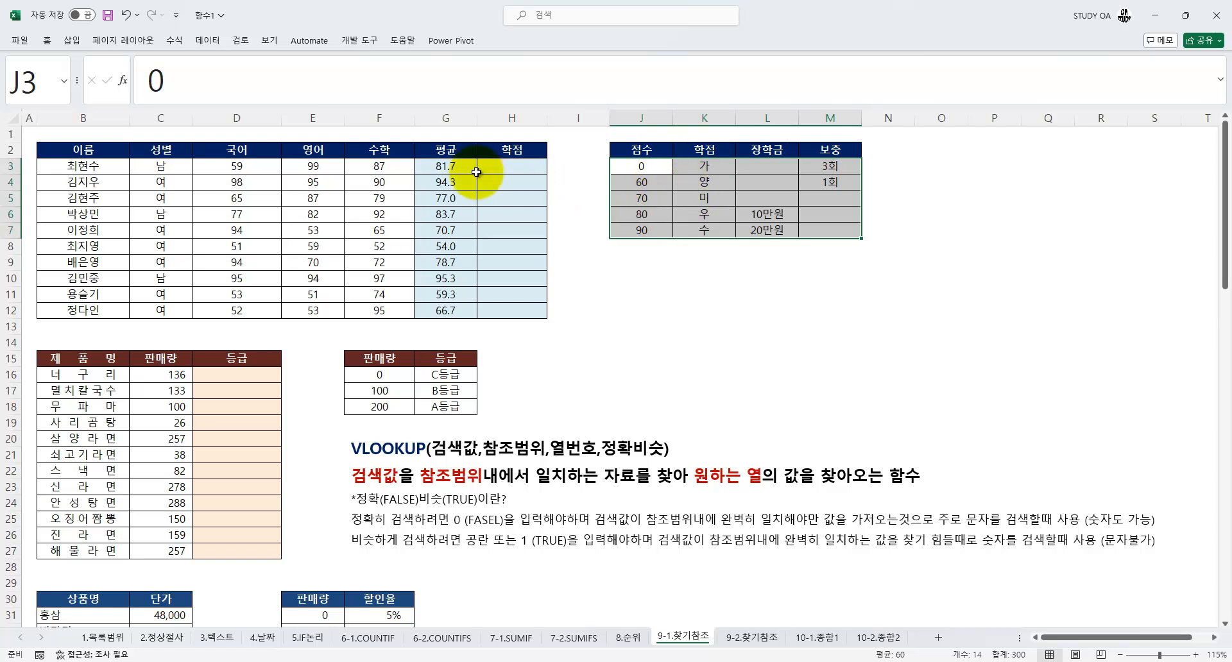
left_click(446, 166)
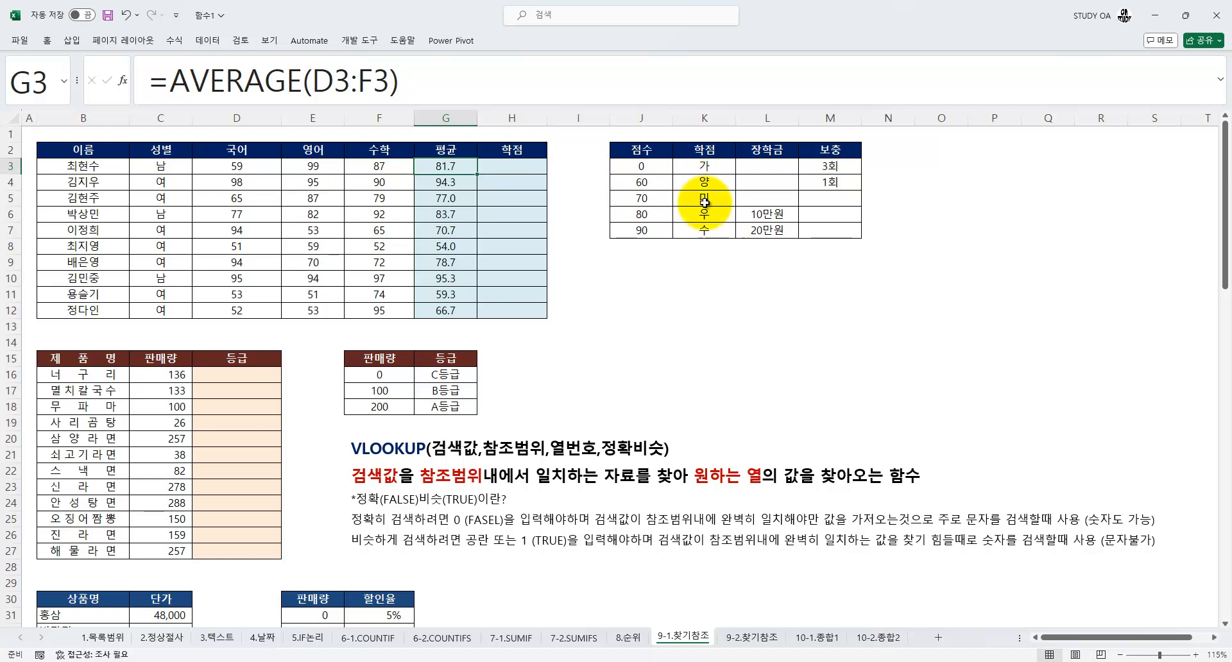
left_click(447, 186)
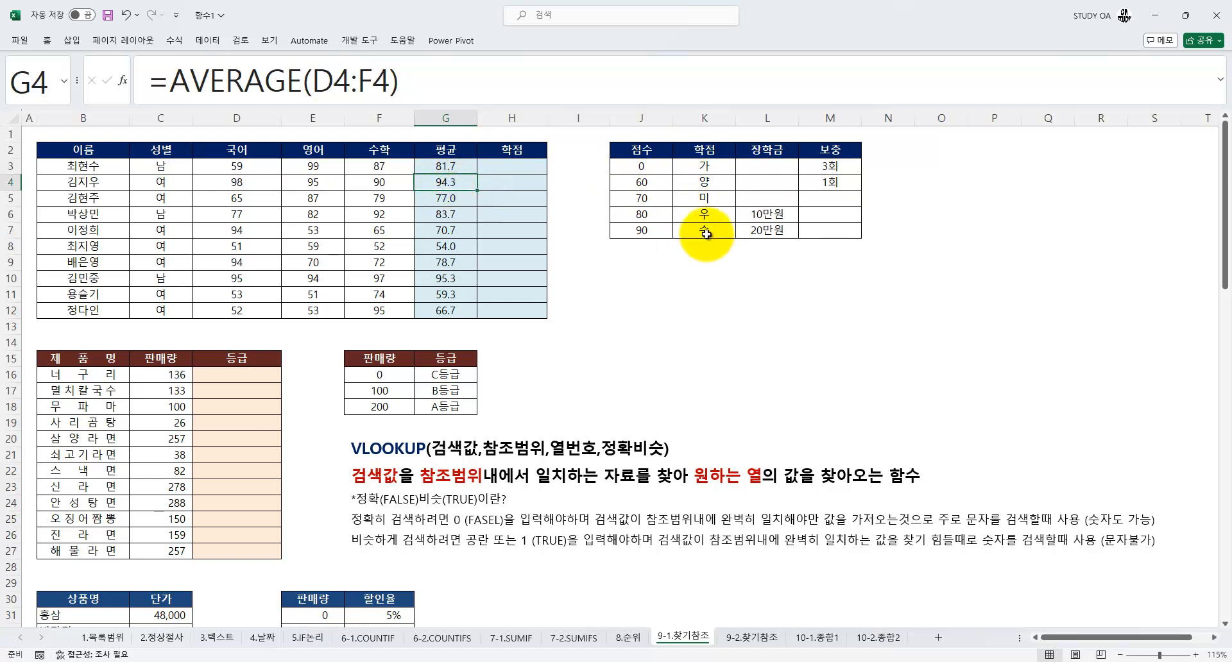
left_click_drag(440, 168, 450, 311)
left_click_drag(642, 166, 641, 235)
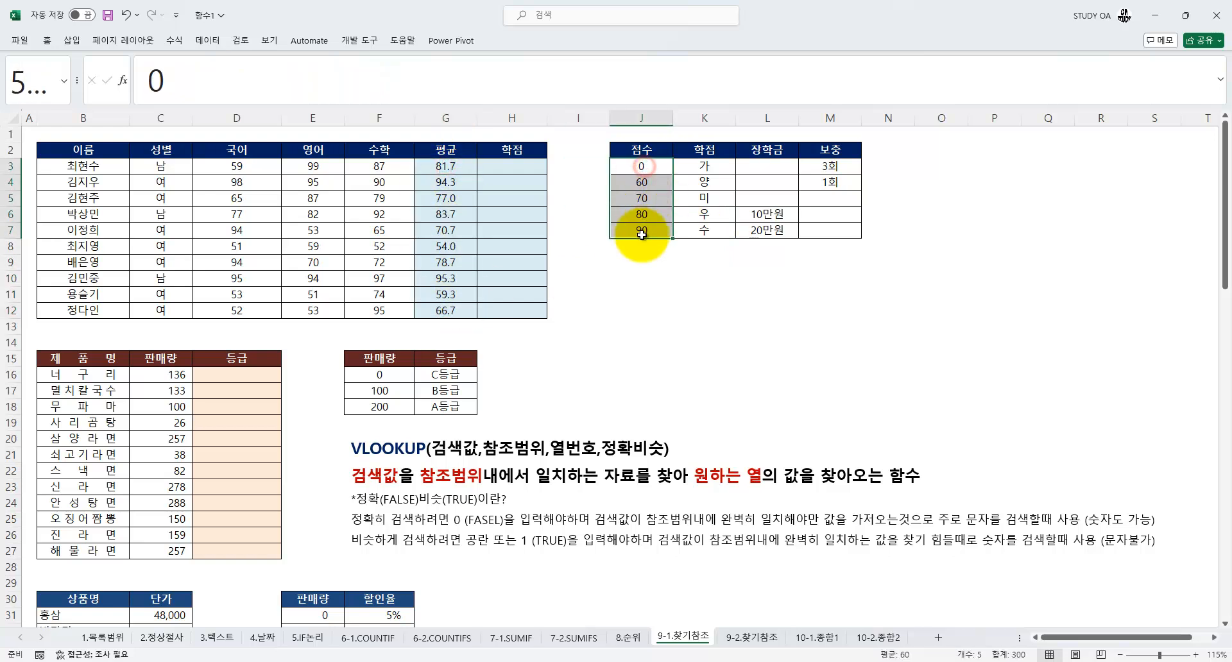
left_click(705, 167)
left_click(711, 183)
left_click(706, 199)
left_click(706, 214)
left_click(706, 231)
Start a VLOOKUP formula in H3 using the function arguments dialog and set the lookup value to G3
left_click(516, 172)
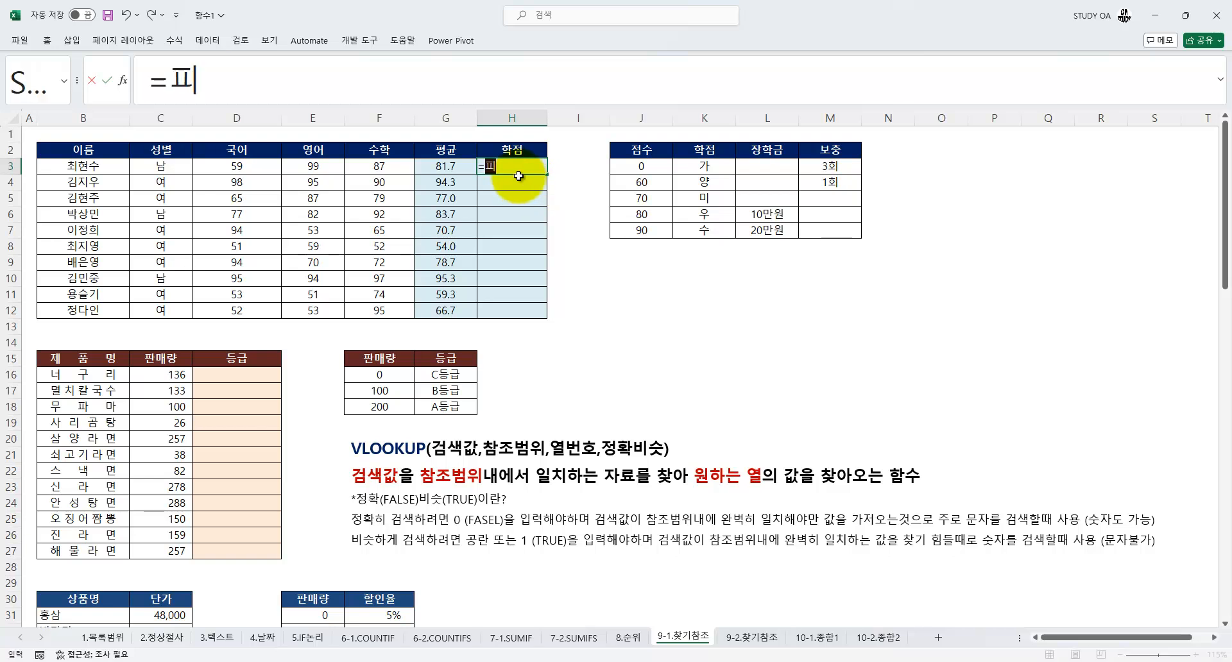
type("=VL")
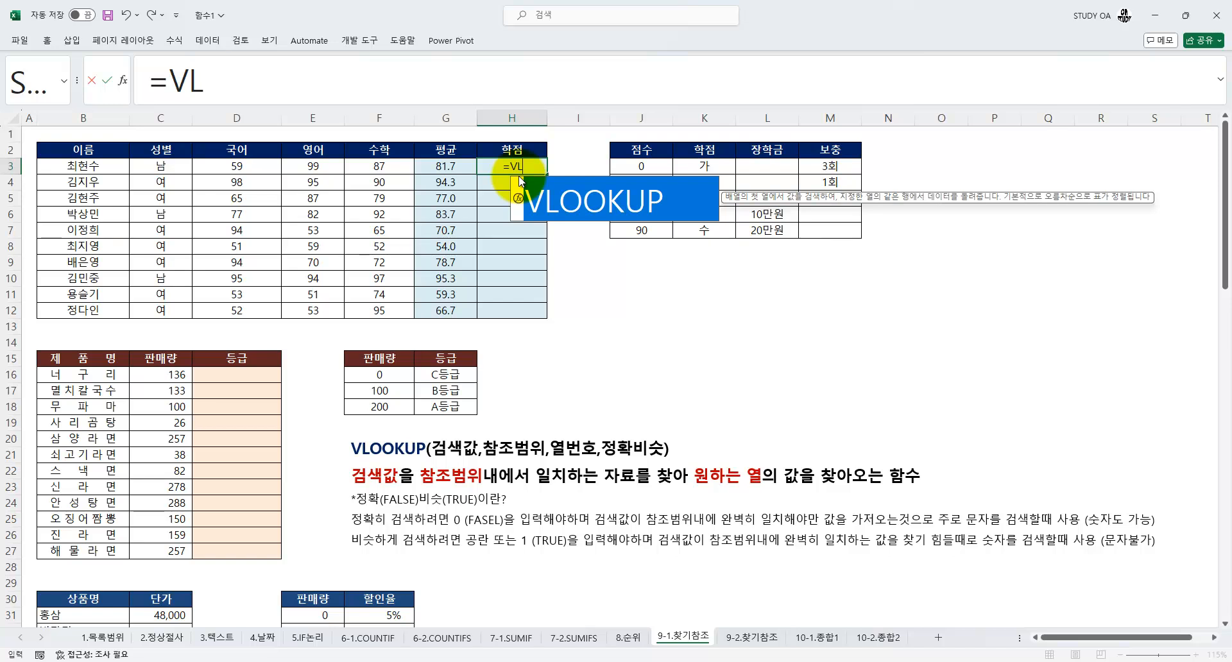
key("Tab")
key("ctrl+a")
left_click_drag(468, 312, 728, 256)
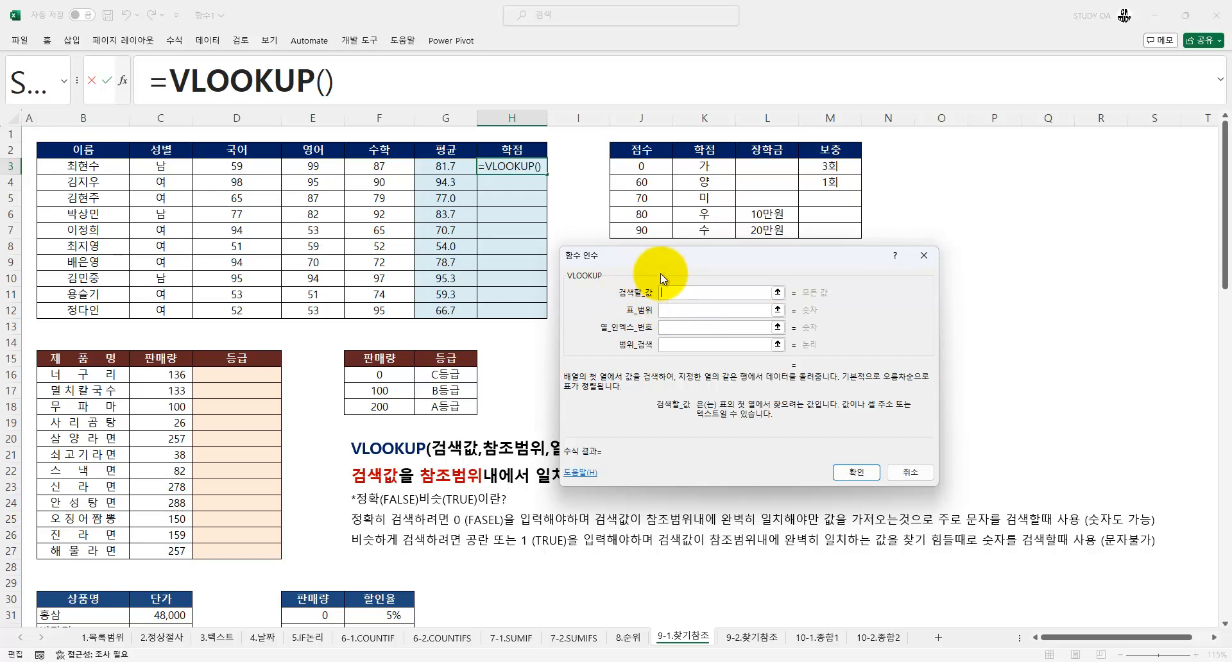
left_click_drag(656, 256, 664, 257)
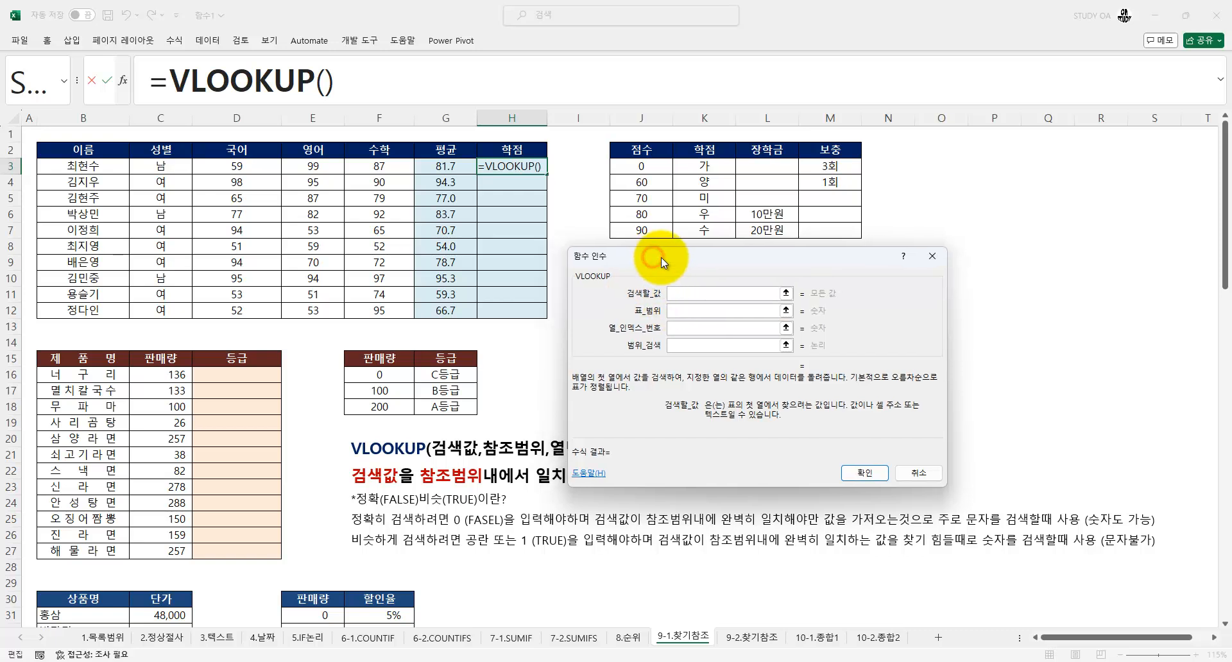
left_click(445, 168)
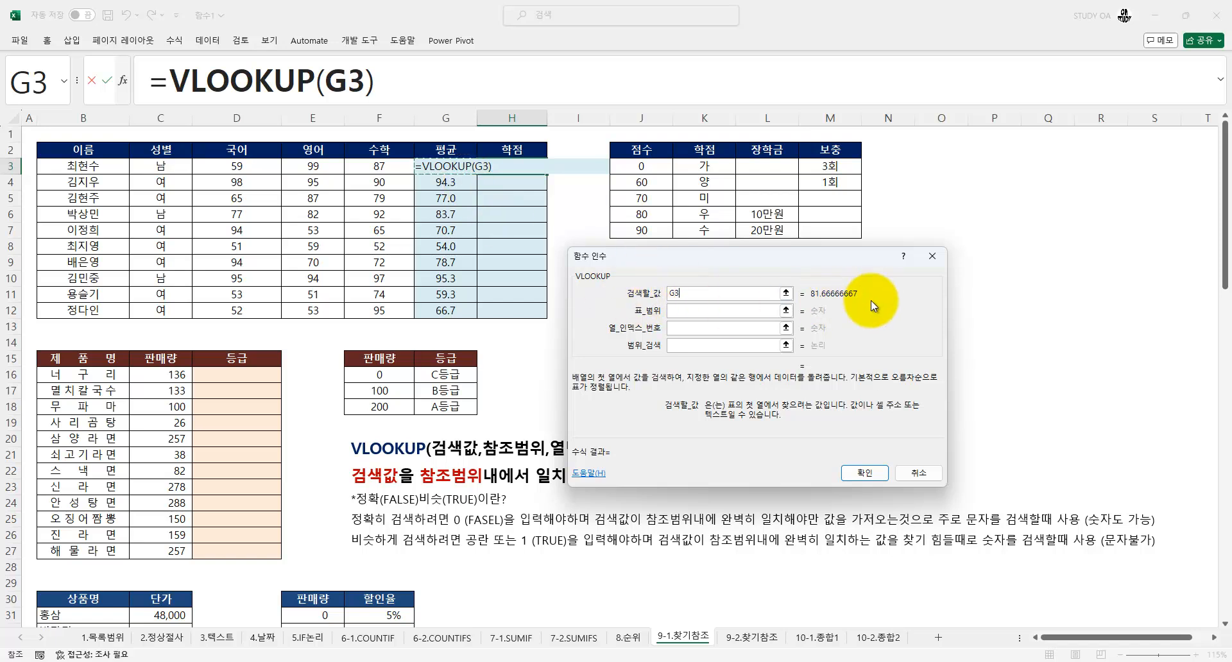
key("Tab")
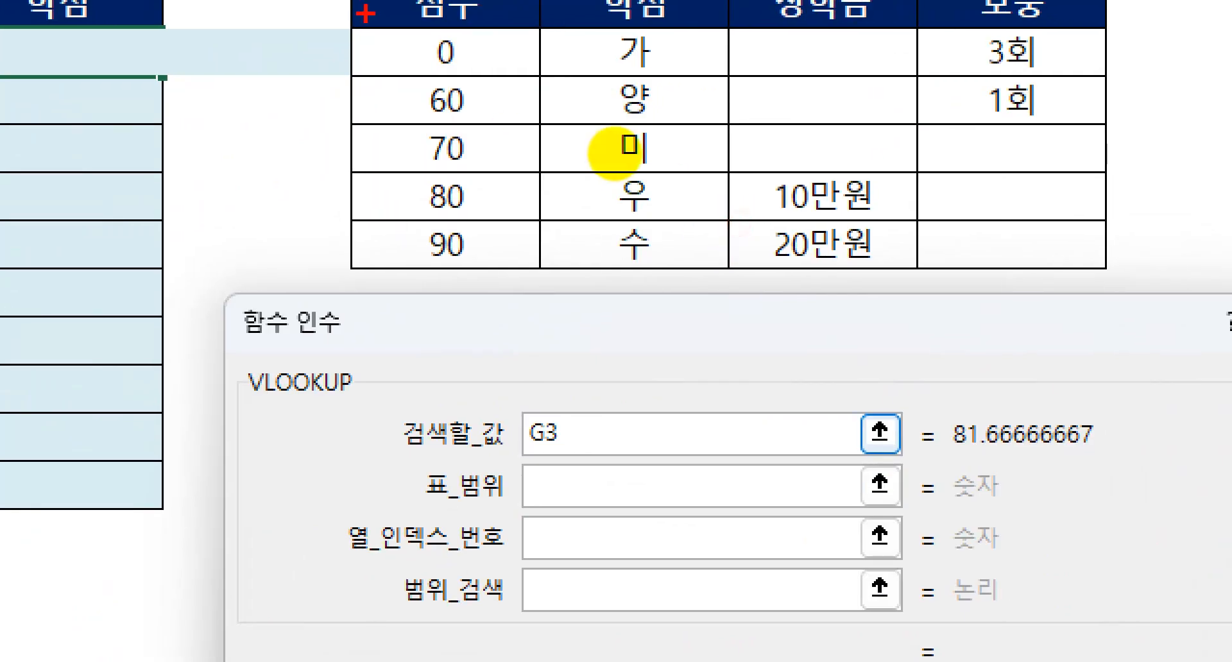
Set the VLOOKUP table range to the absolute reference $J$3:$M$7, covering the score reference table without its header row
left_click_drag(351, 29, 1100, 263)
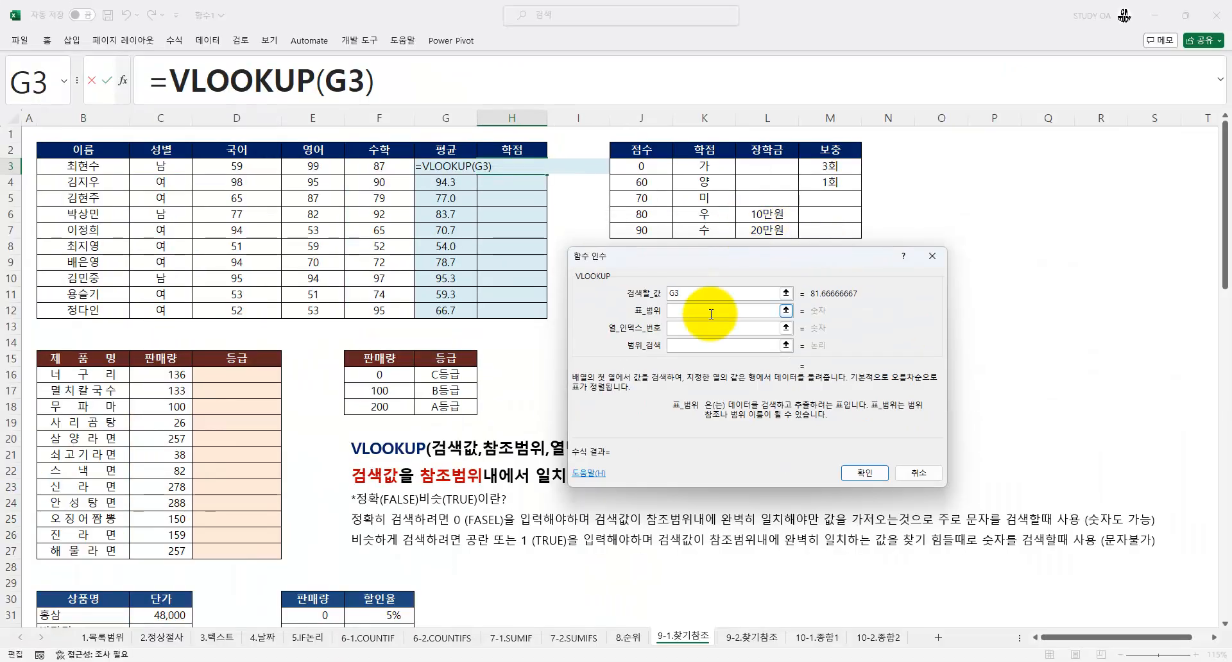
left_click(565, 492)
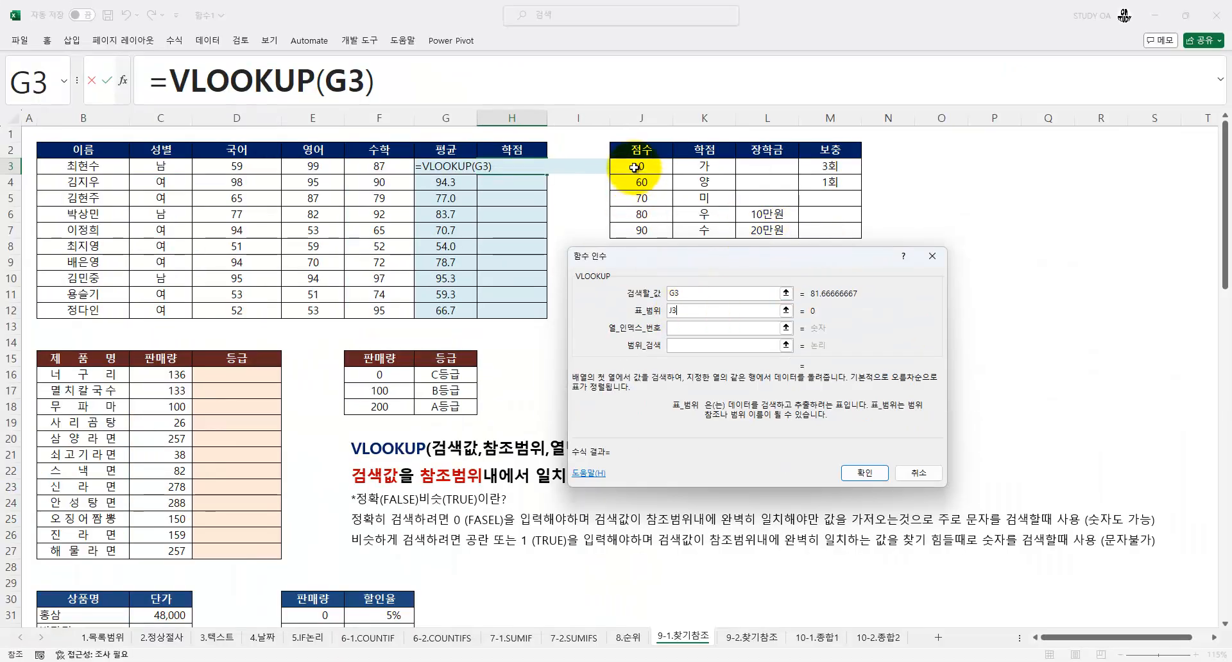
left_click_drag(634, 168, 834, 230)
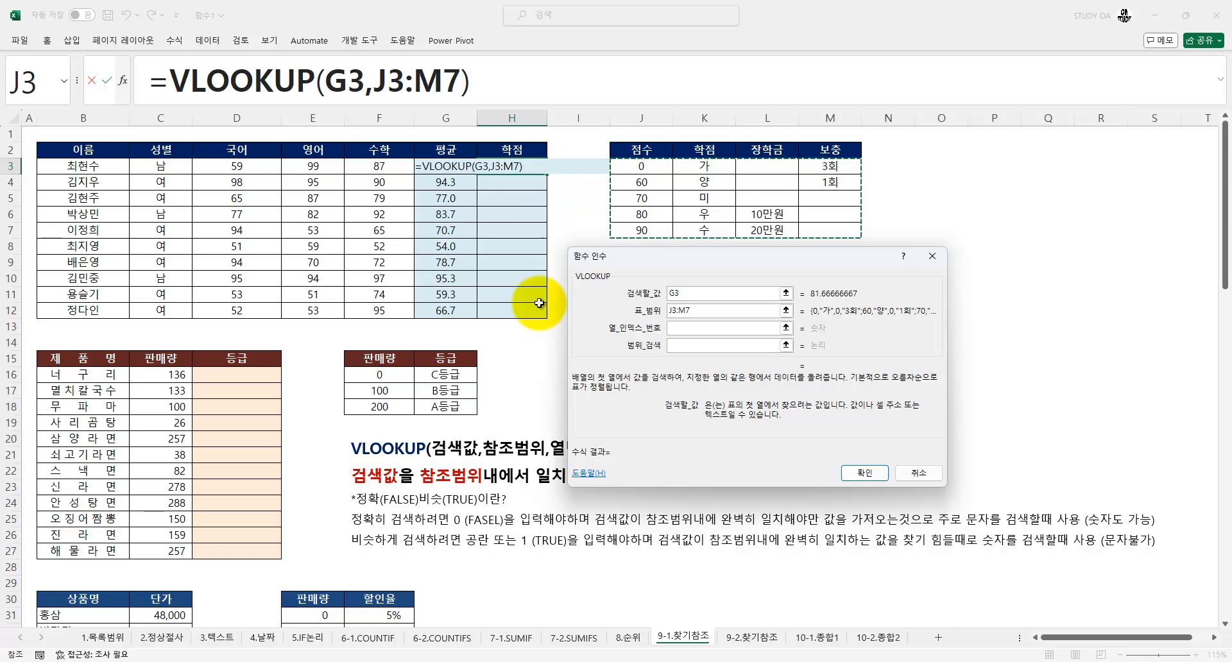
left_click(684, 307)
left_click(698, 323)
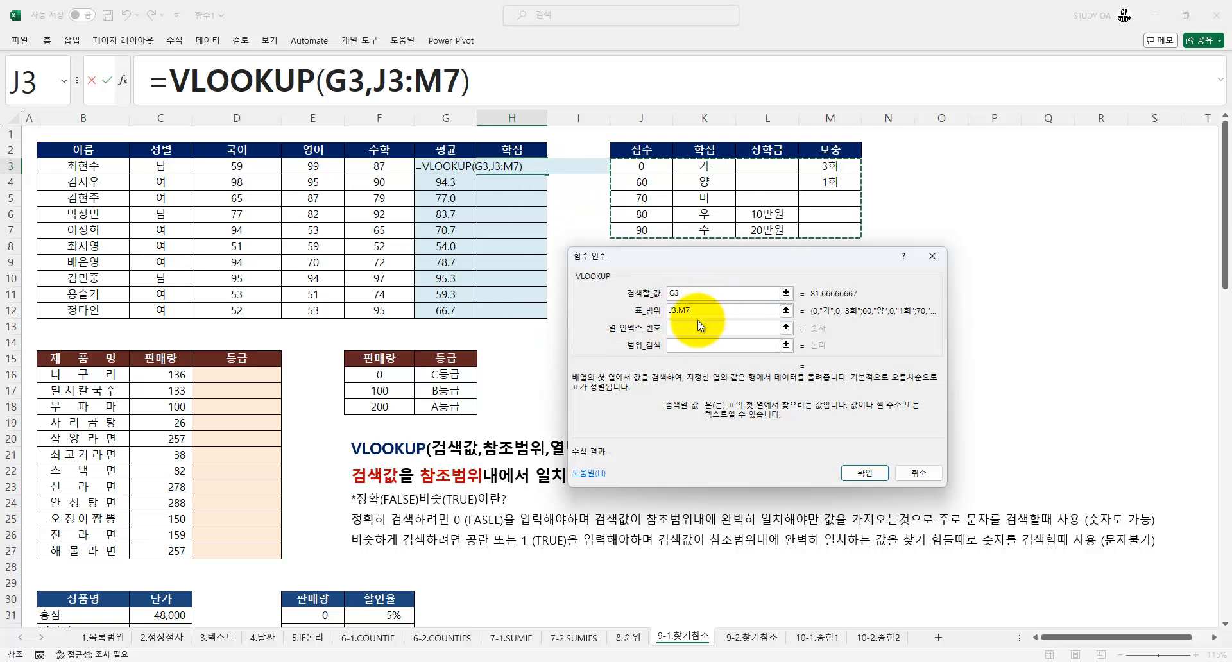
key("F4")
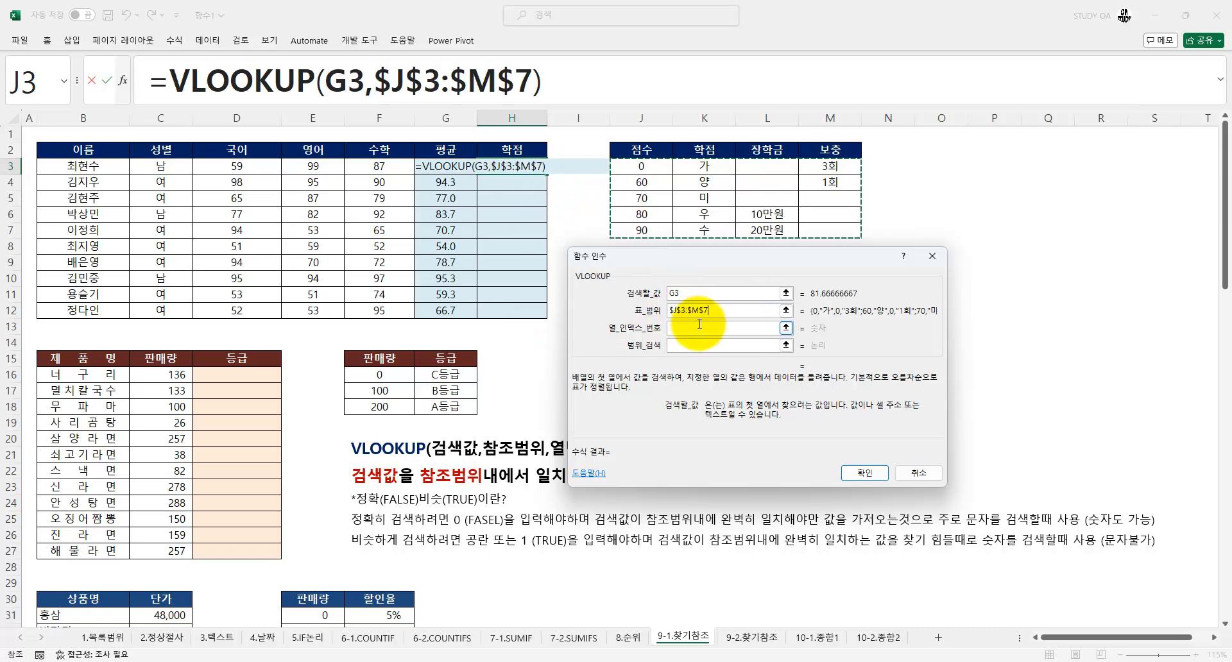
left_click(694, 327)
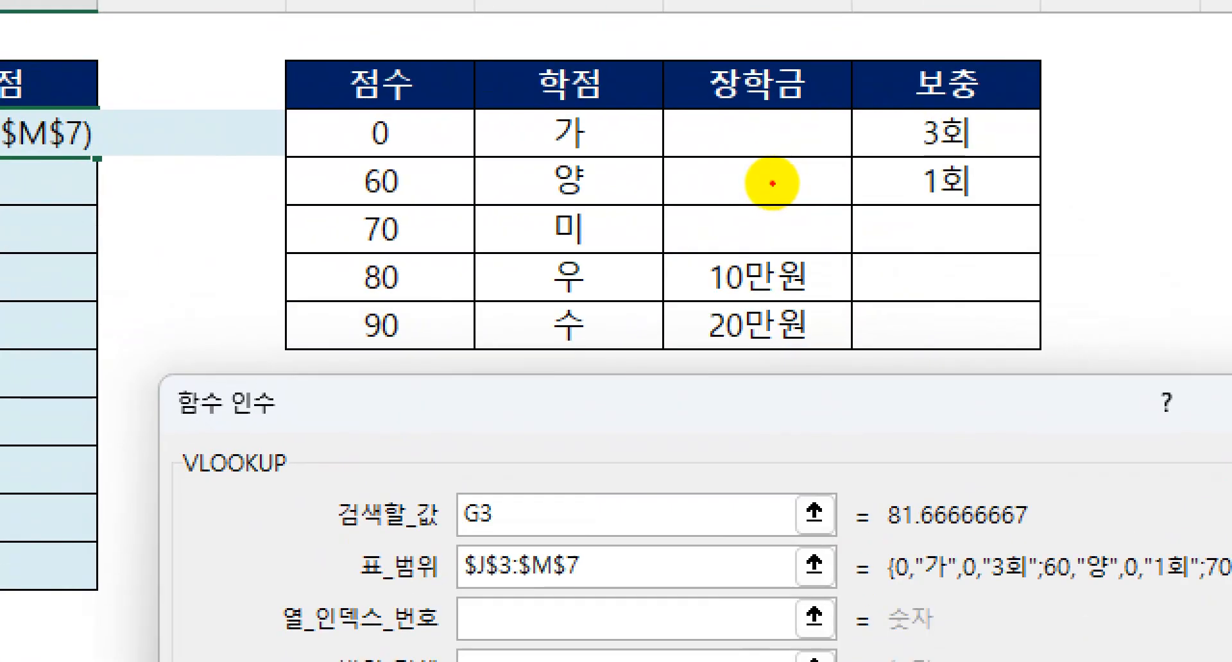
left_click_drag(385, 153, 396, 281)
mouse_move(540, 172)
left_mouse_down()
mouse_move(555, 261)
mouse_move(639, 262)
left_mouse_up()
left_click_drag(755, 171, 738, 271)
mouse_move(908, 153)
left_mouse_down()
mouse_move(954, 207)
mouse_move(924, 294)
left_mouse_up()
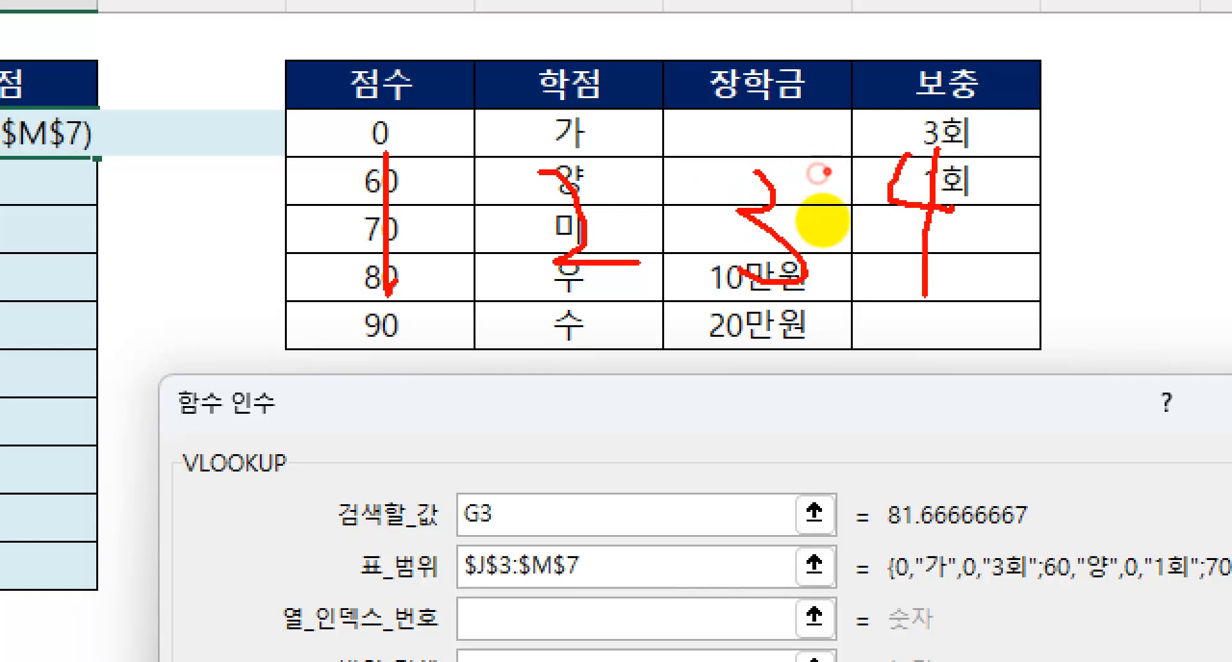
mouse_move(537, 43)
left_mouse_down()
mouse_move(558, 70)
mouse_move(574, 13)
left_mouse_up()
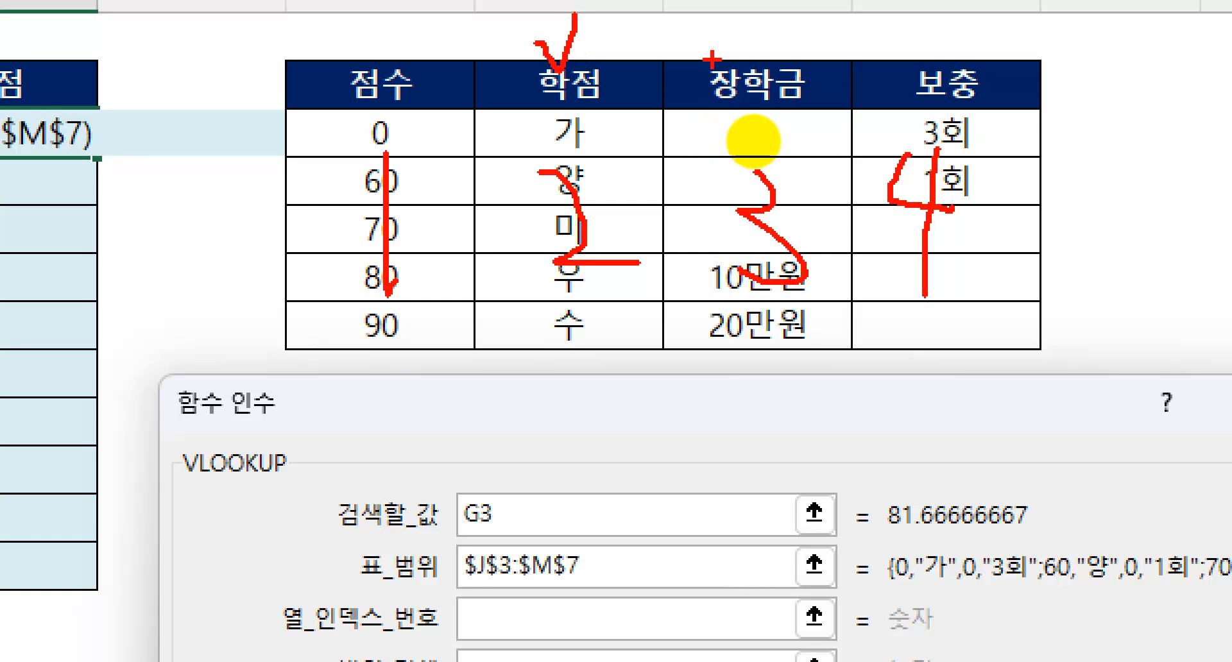
mouse_move(729, 40)
left_mouse_down()
mouse_move(753, 69)
mouse_move(775, 10)
left_mouse_up()
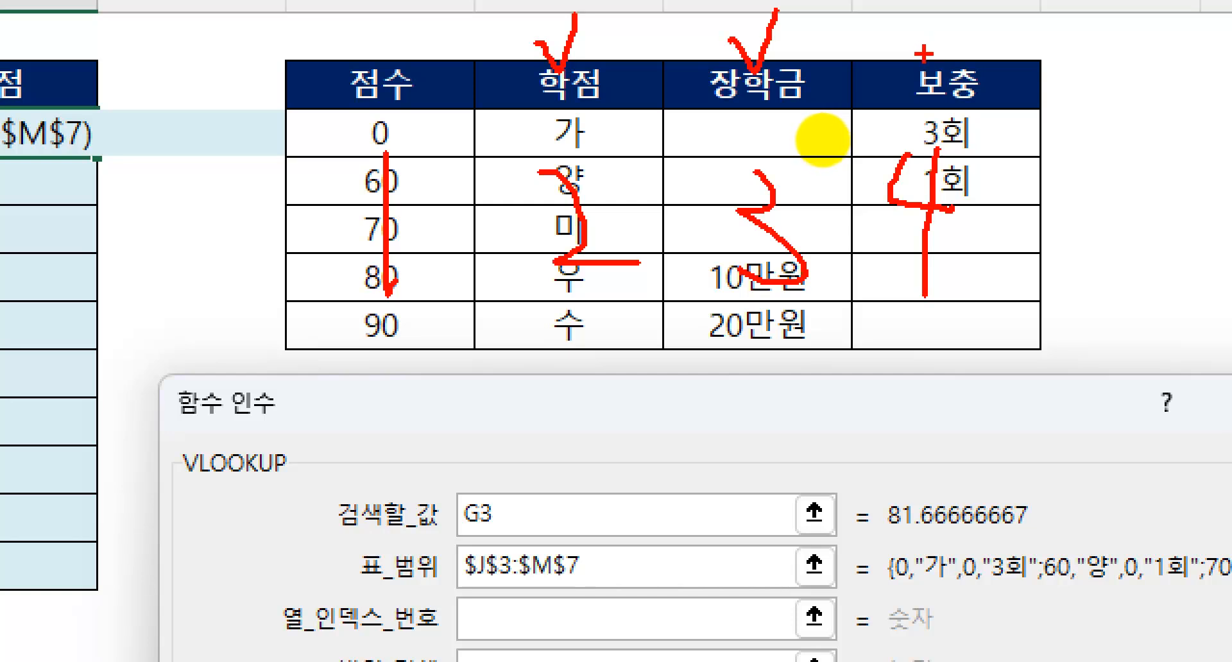
mouse_move(919, 46)
left_mouse_down()
mouse_move(943, 70)
mouse_move(962, 10)
left_mouse_up()
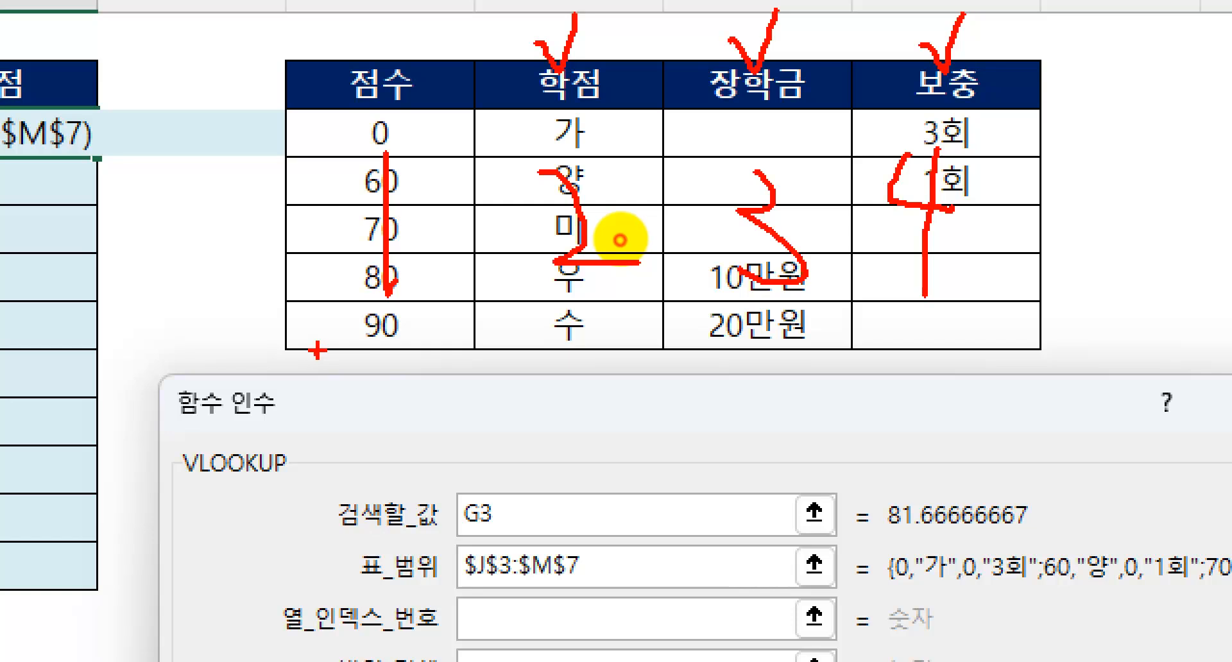
mouse_move(306, 112)
left_mouse_down()
mouse_move(289, 250)
mouse_move(472, 112)
left_mouse_up()
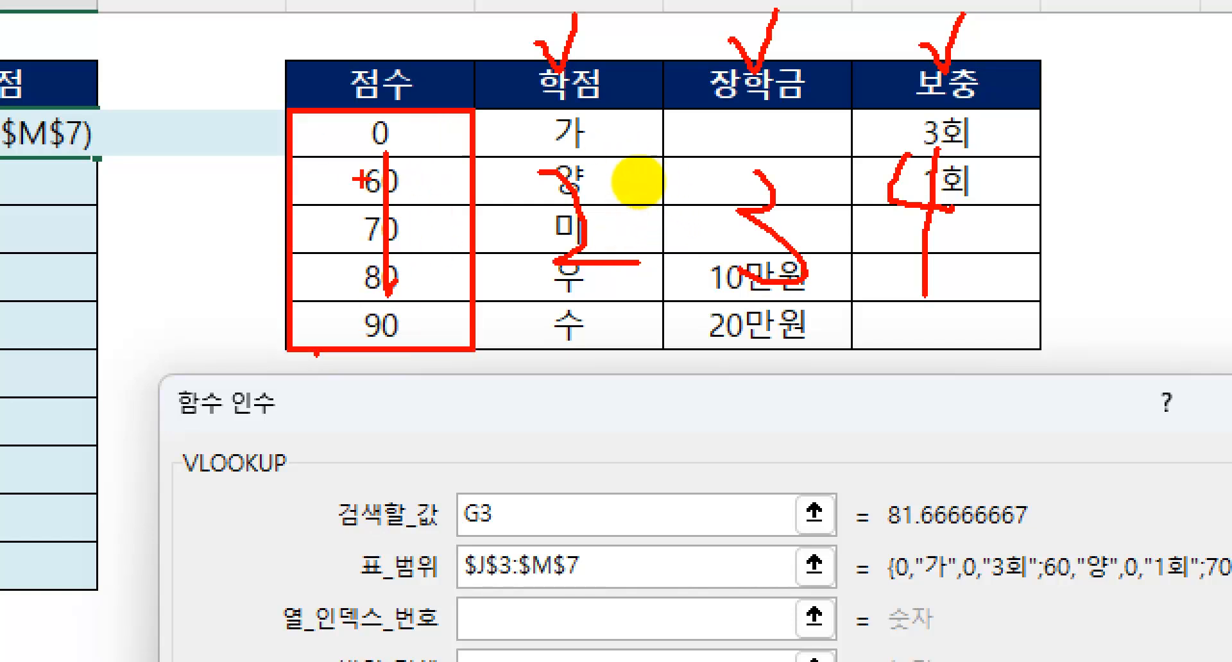
mouse_move(234, 131)
left_mouse_down()
mouse_move(241, 140)
mouse_move(256, 115)
left_mouse_up()
left_click_drag(239, 172, 263, 167)
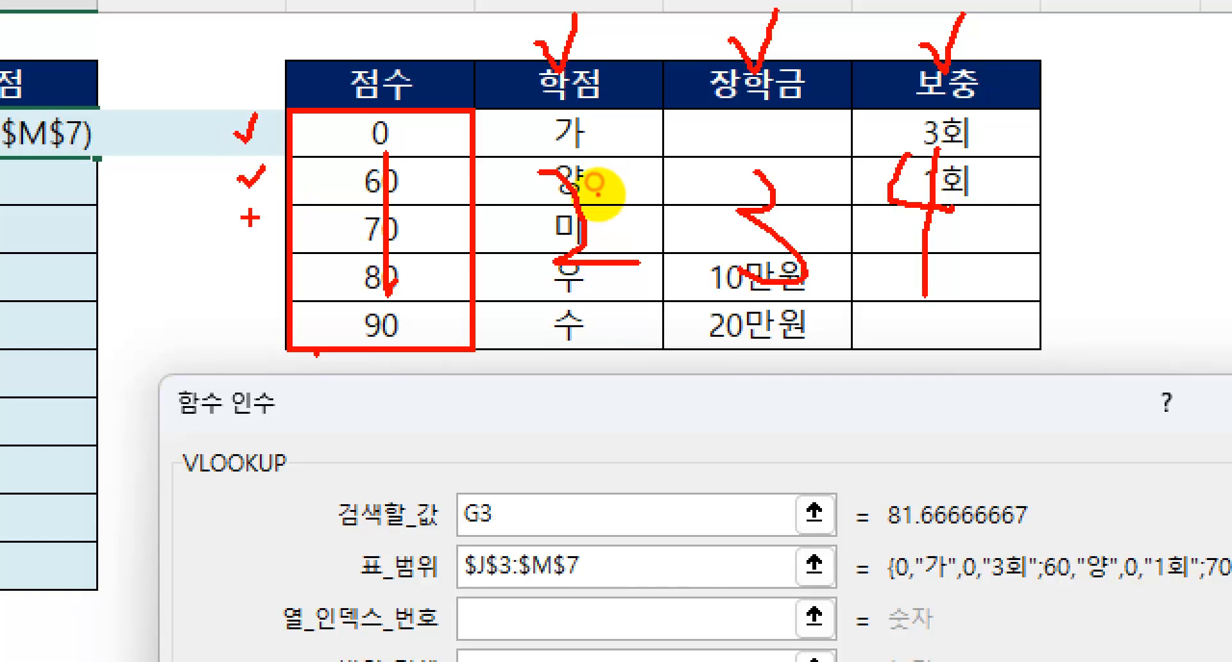
left_click_drag(249, 216, 262, 213)
left_click_drag(238, 280, 258, 276)
left_click_drag(250, 316, 268, 314)
left_click_drag(338, 167, 887, 167)
left_click_drag(367, 206, 768, 206)
left_click_drag(375, 253, 786, 253)
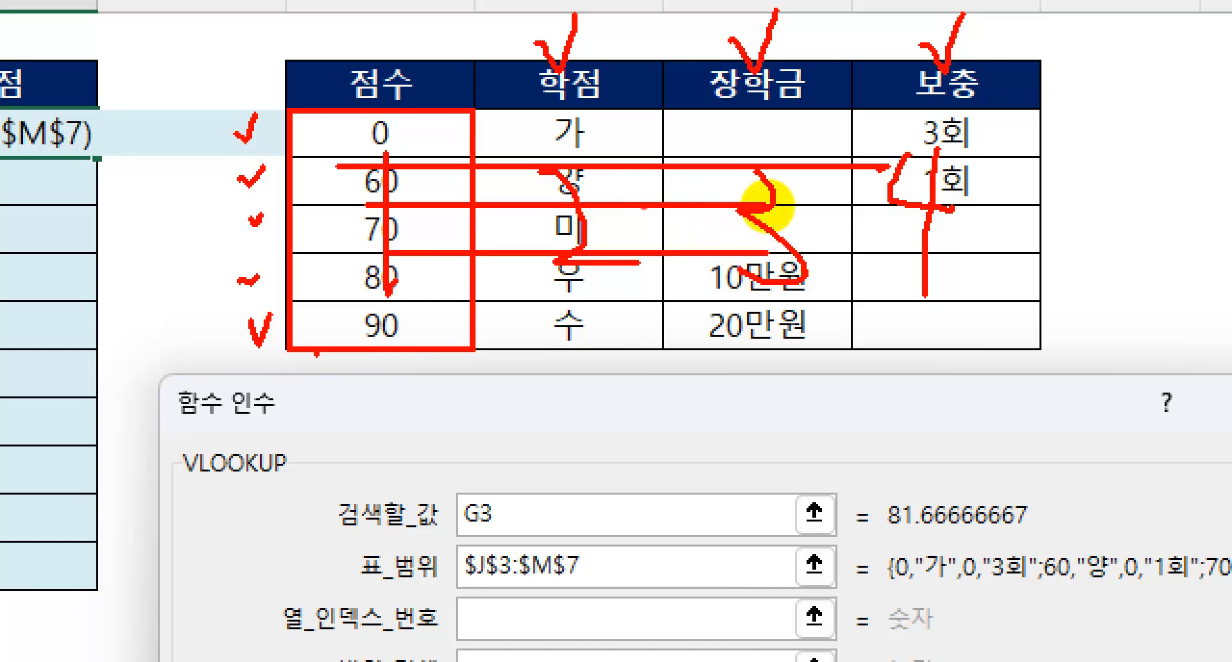
left_click_drag(423, 292, 1041, 293)
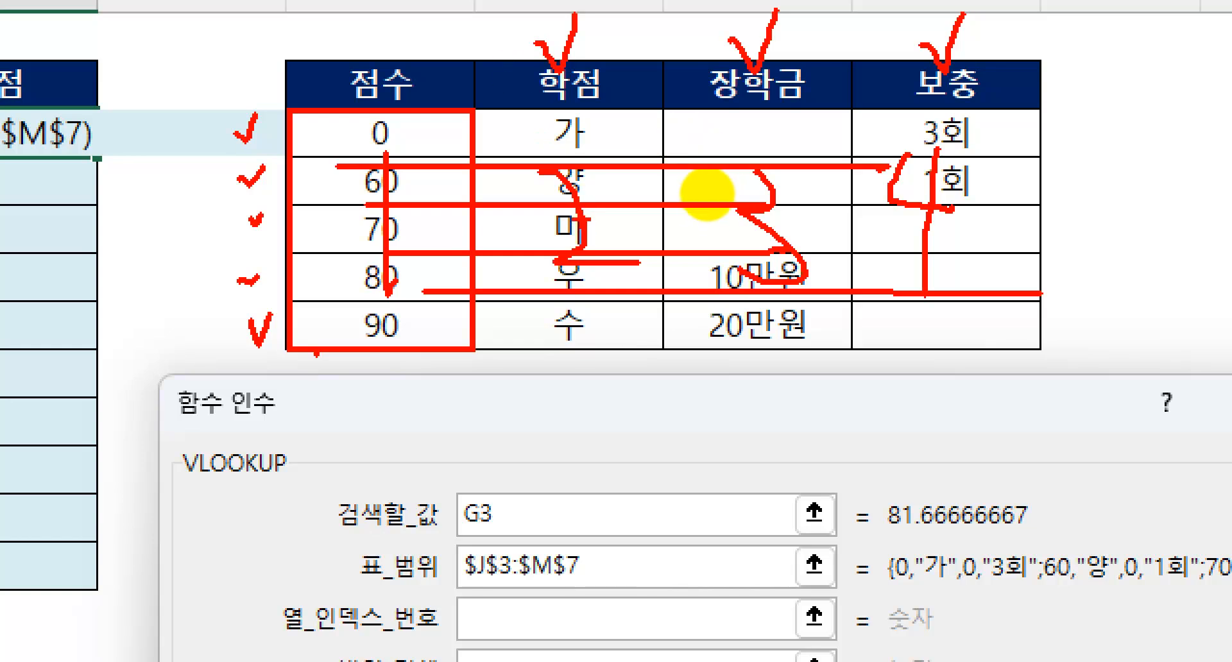
left_click_drag(491, 21, 669, 399)
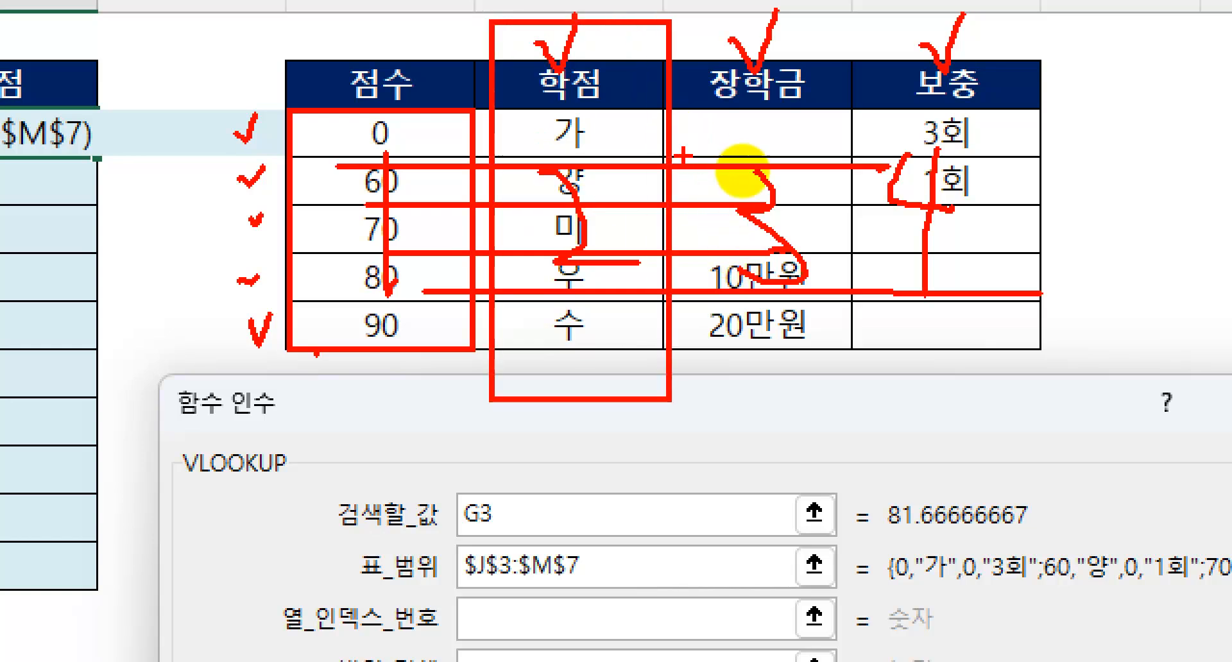
mouse_move(664, 21)
left_mouse_down()
mouse_move(794, 253)
mouse_move(848, 396)
left_mouse_up()
left_click_drag(845, 19, 1028, 390)
Set the VLOOKUP column index number to 2 and the range lookup argument to 1 for an approximate match
key("Escape")
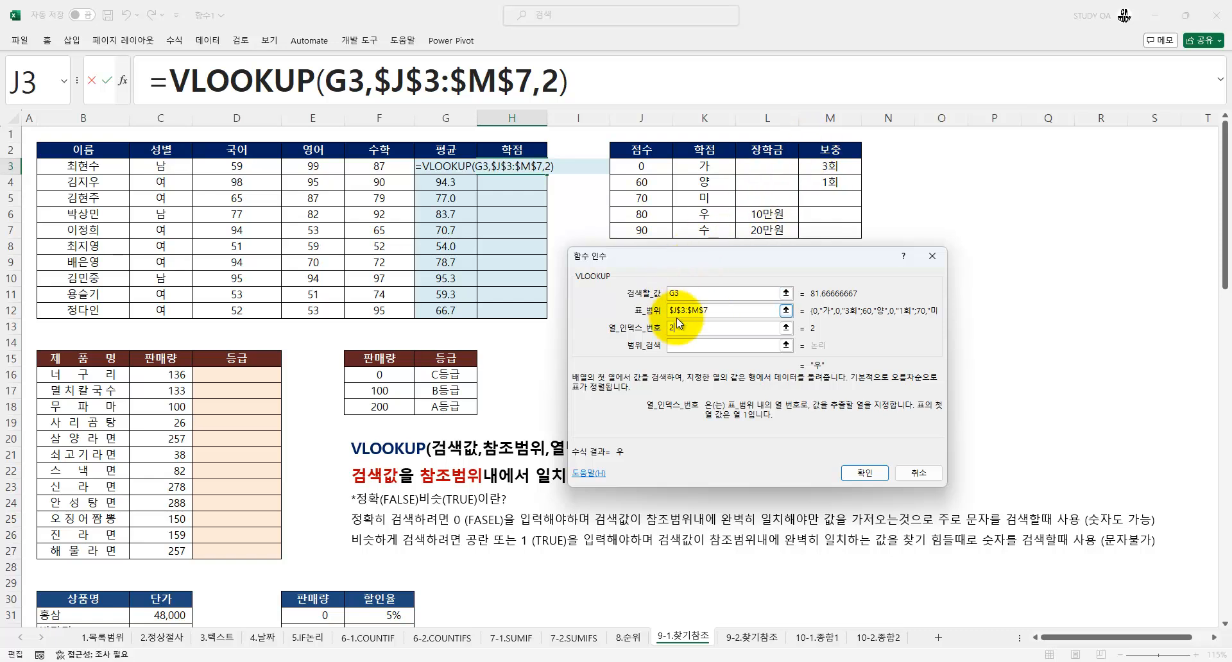
left_click_drag(685, 326, 617, 327)
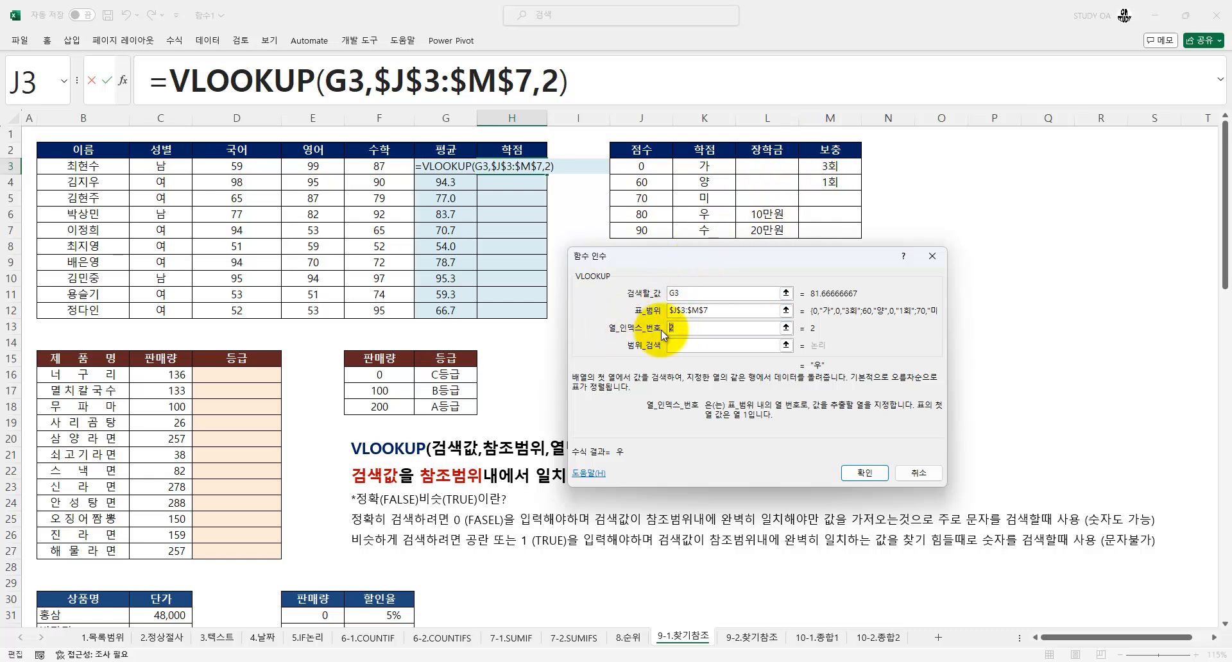
left_click(675, 346)
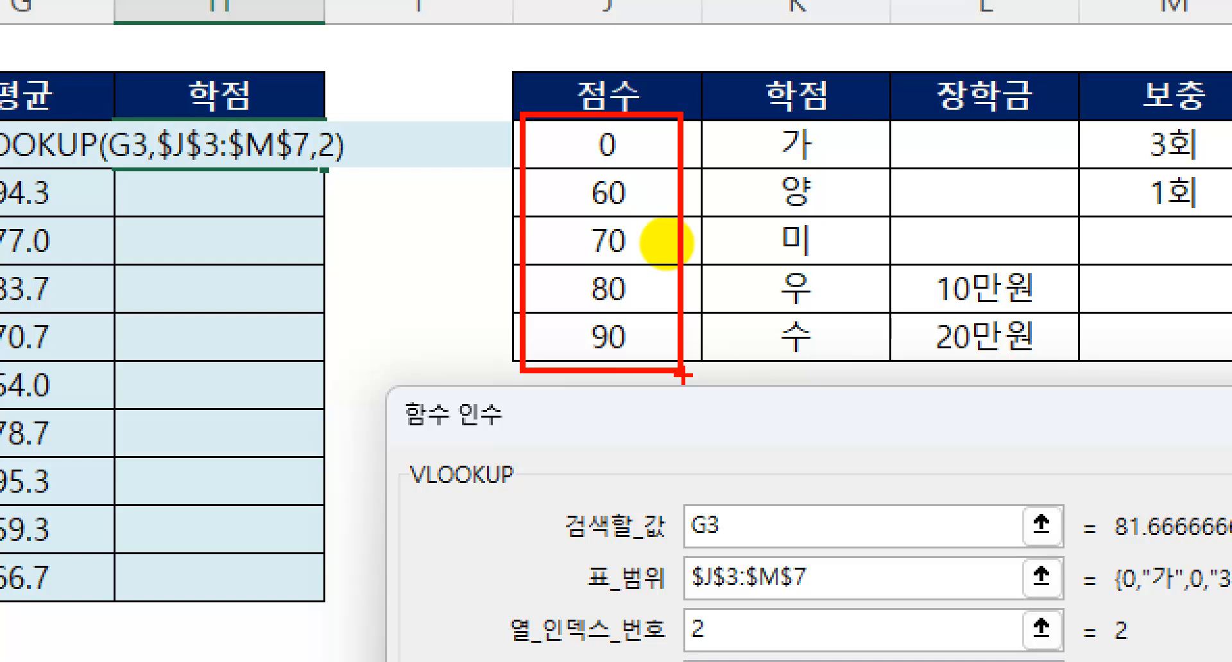
mouse_move(650, 283)
left_mouse_down()
mouse_move(625, 313)
mouse_move(644, 271)
left_mouse_up()
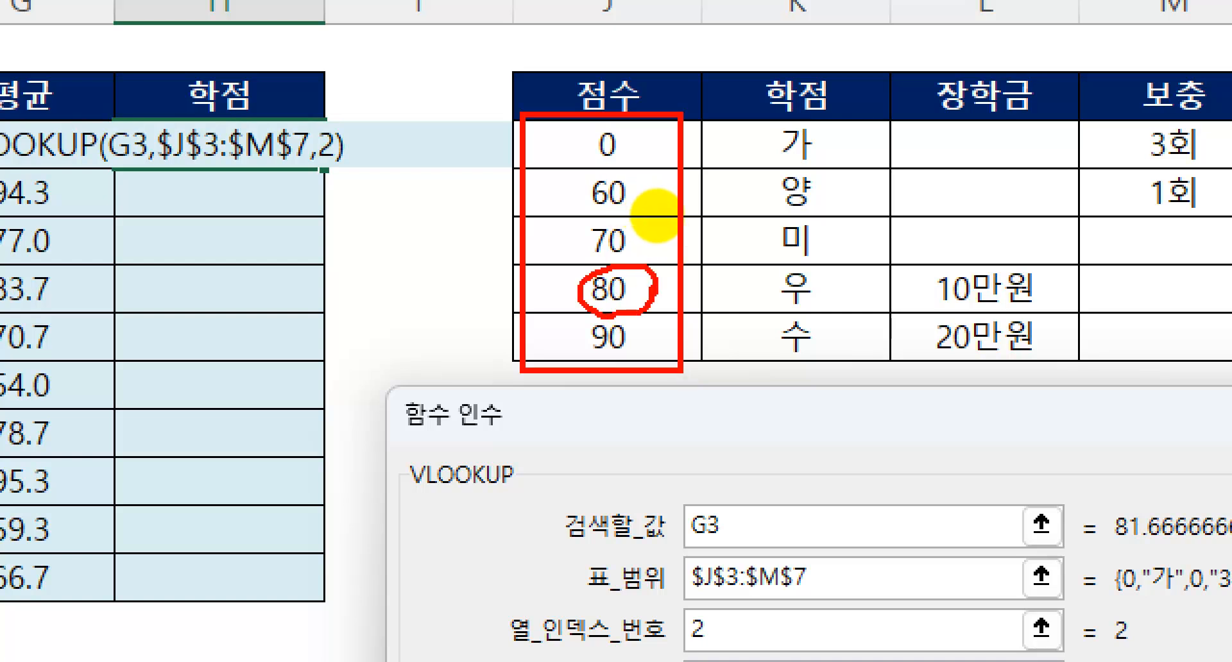
left_click_drag(749, 311, 862, 308)
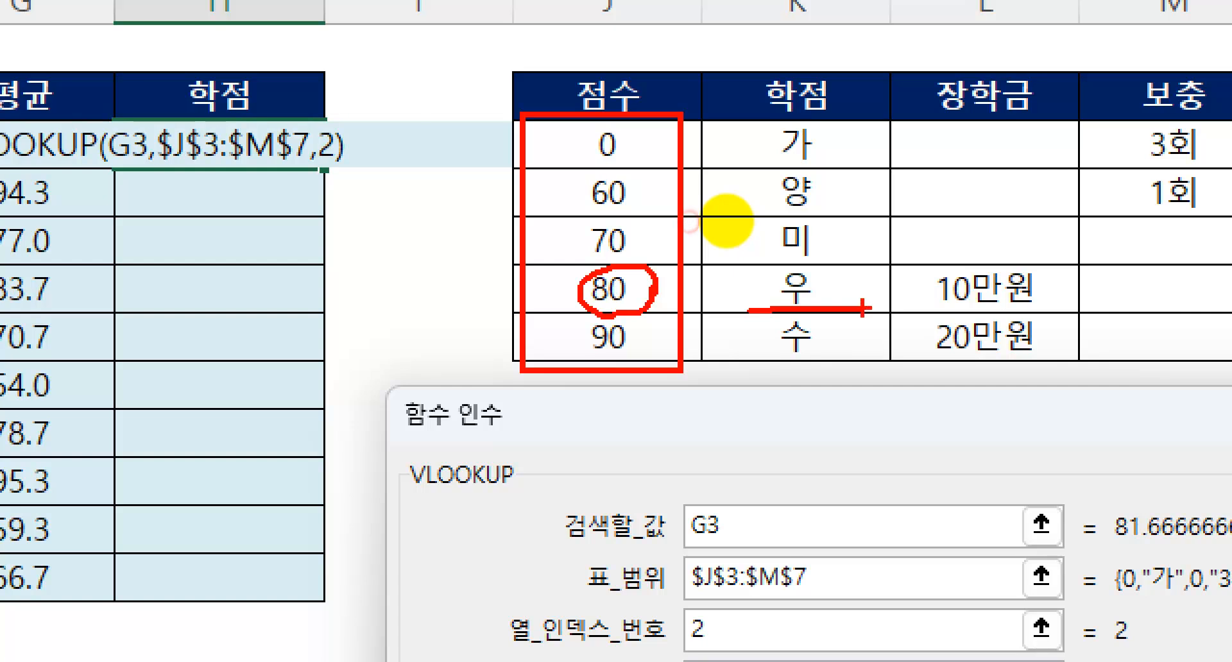
key("Escape")
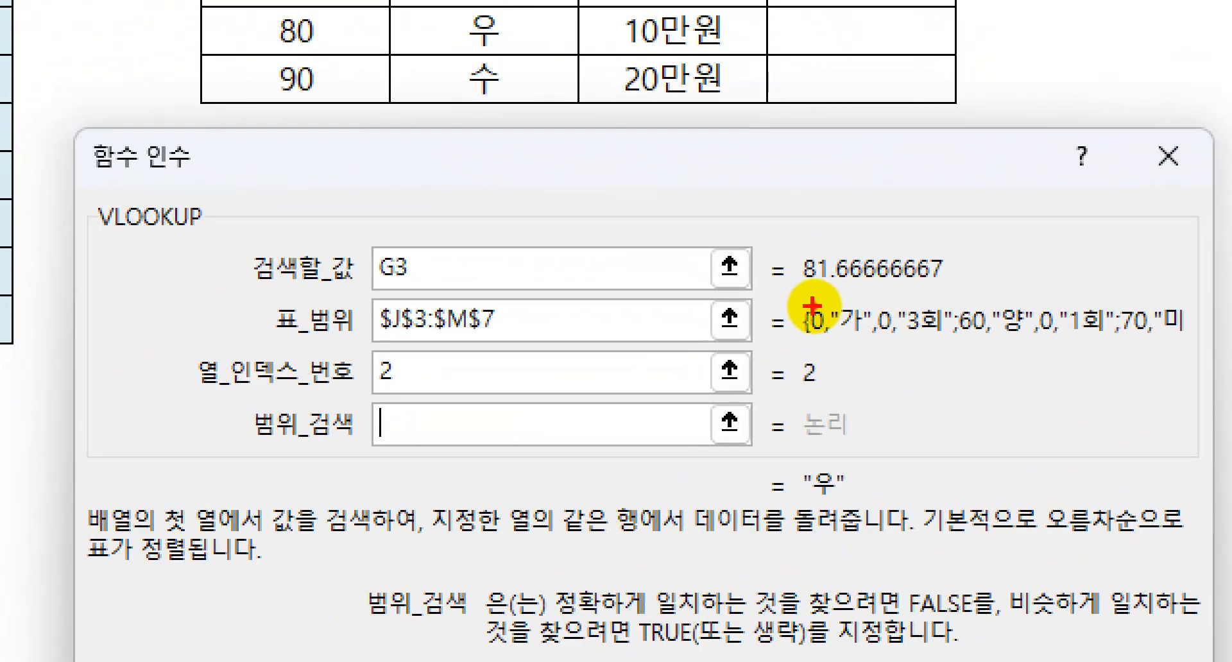
left_click_drag(797, 267, 903, 305)
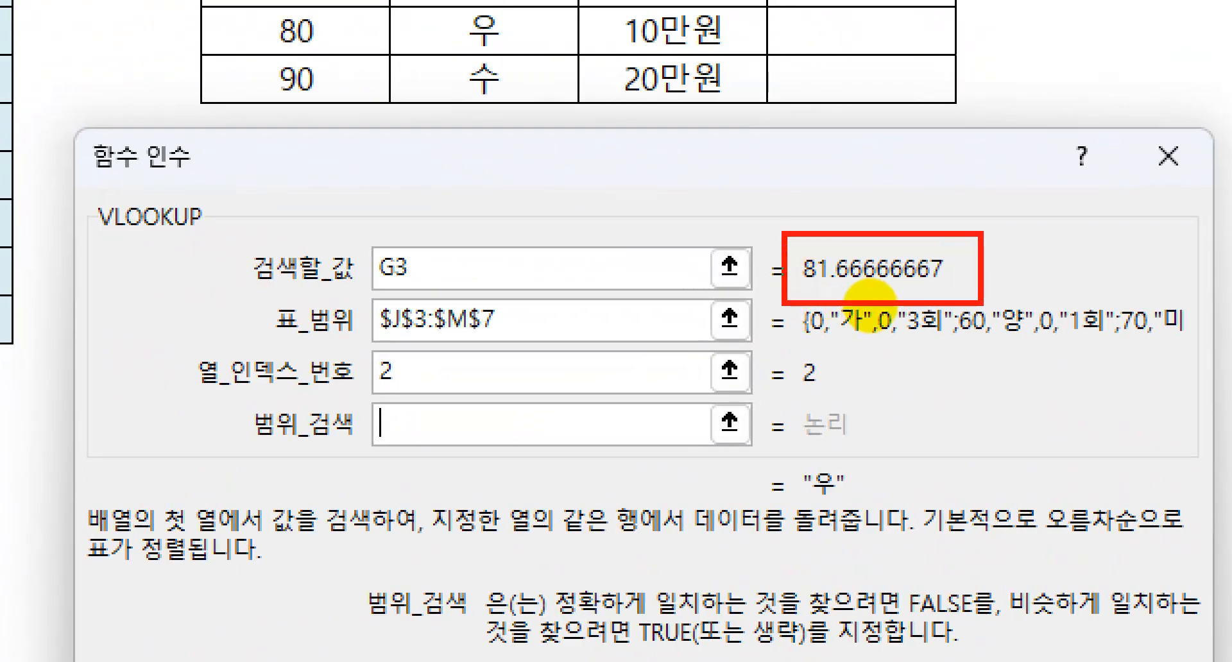
key("Escape")
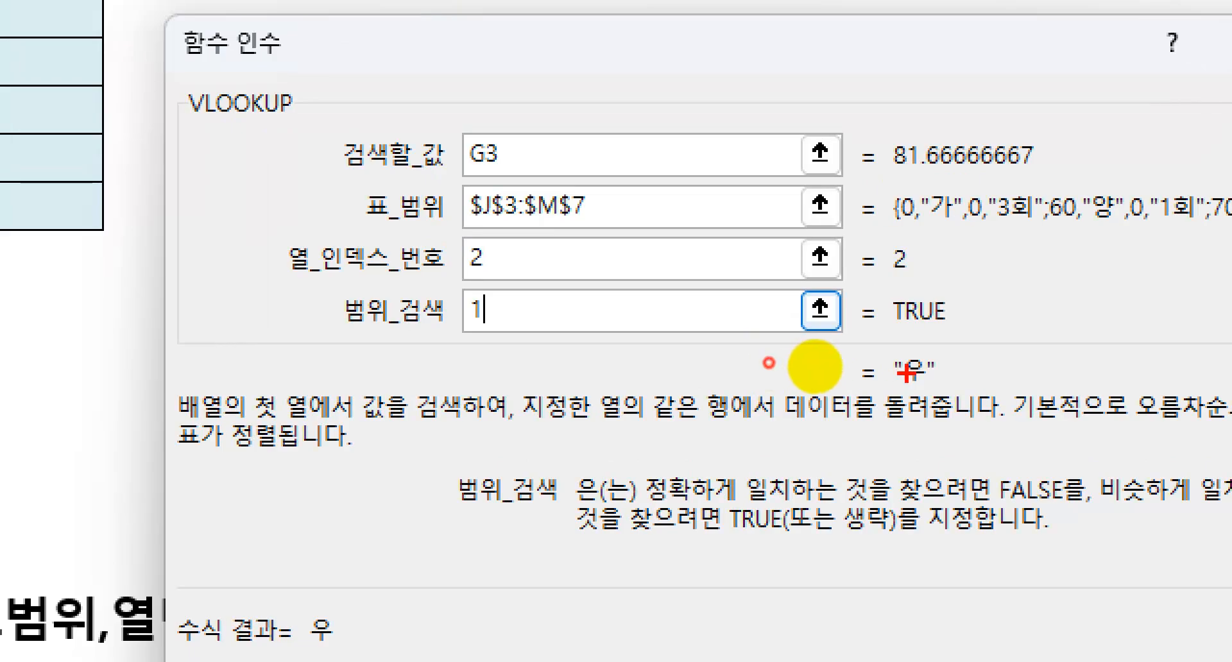
left_click_drag(804, 357, 855, 357)
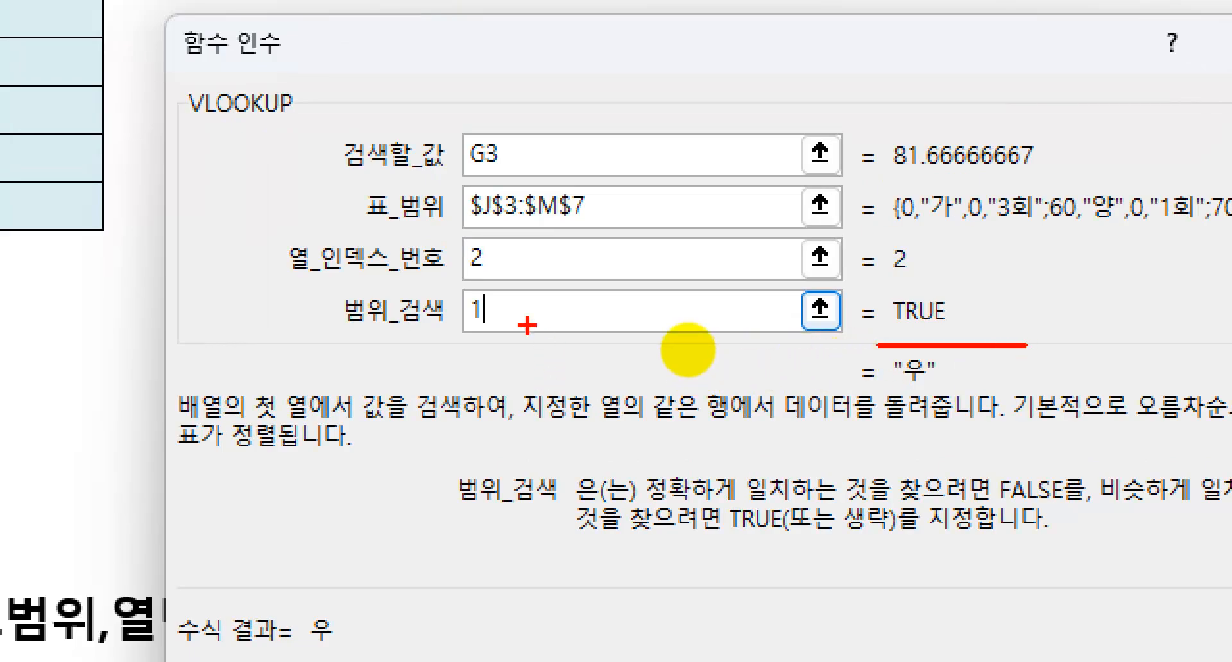
left_click_drag(518, 291, 475, 331)
left_click_drag(468, 289, 493, 306)
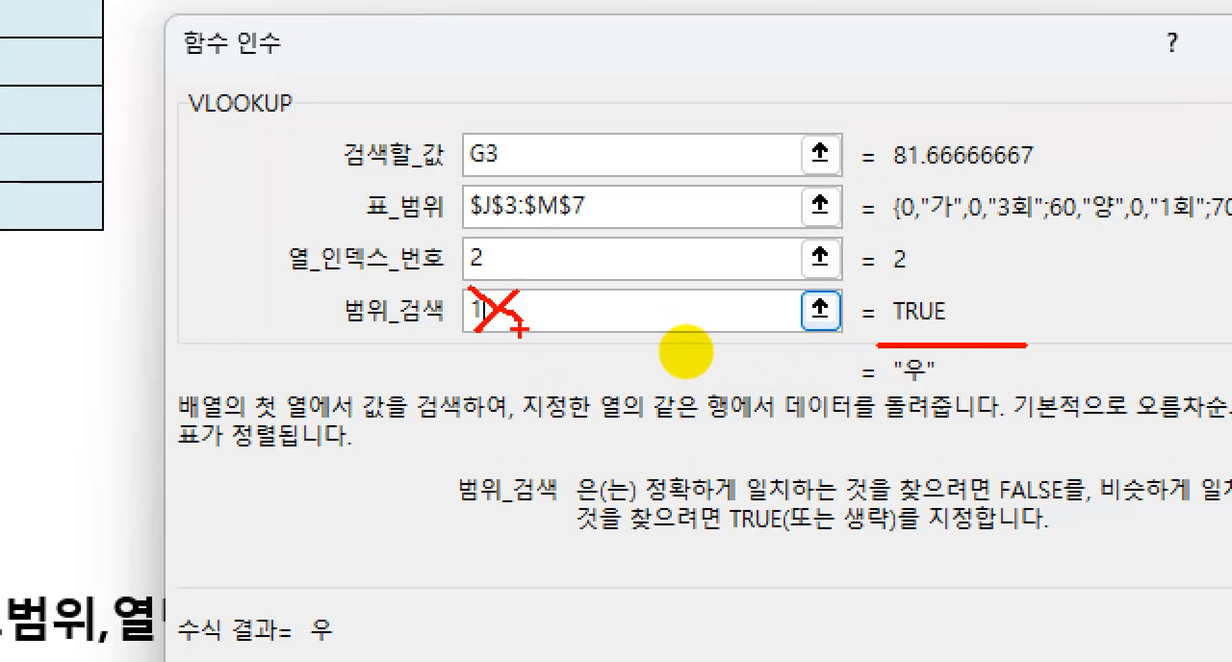
Try a range lookup value of 0 in the H3 VLOOKUP to test an exact match against the reference table
key("Escape")
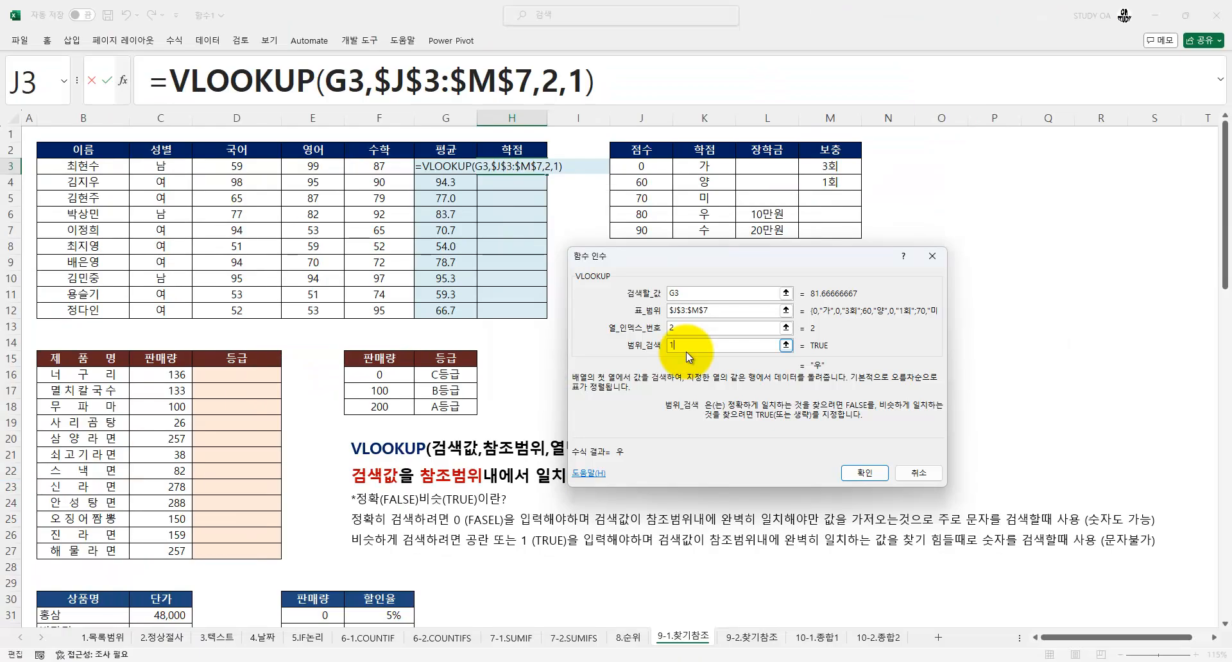
key("BackSpace")
type("0")
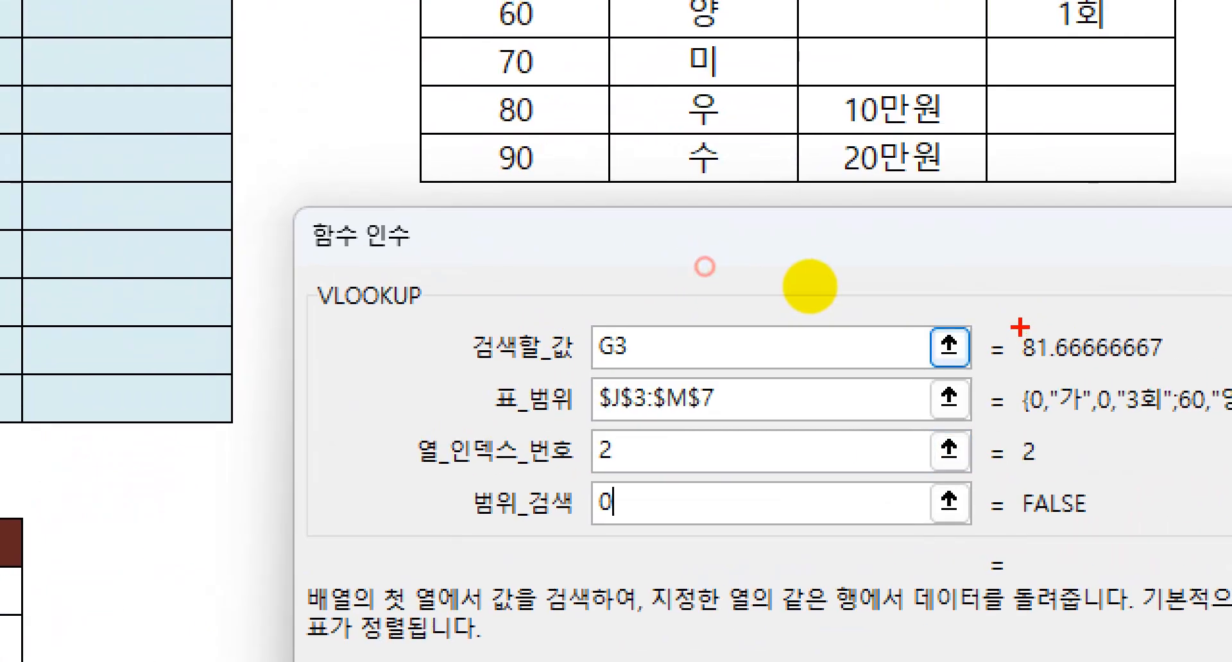
left_click_drag(1010, 317, 1227, 388)
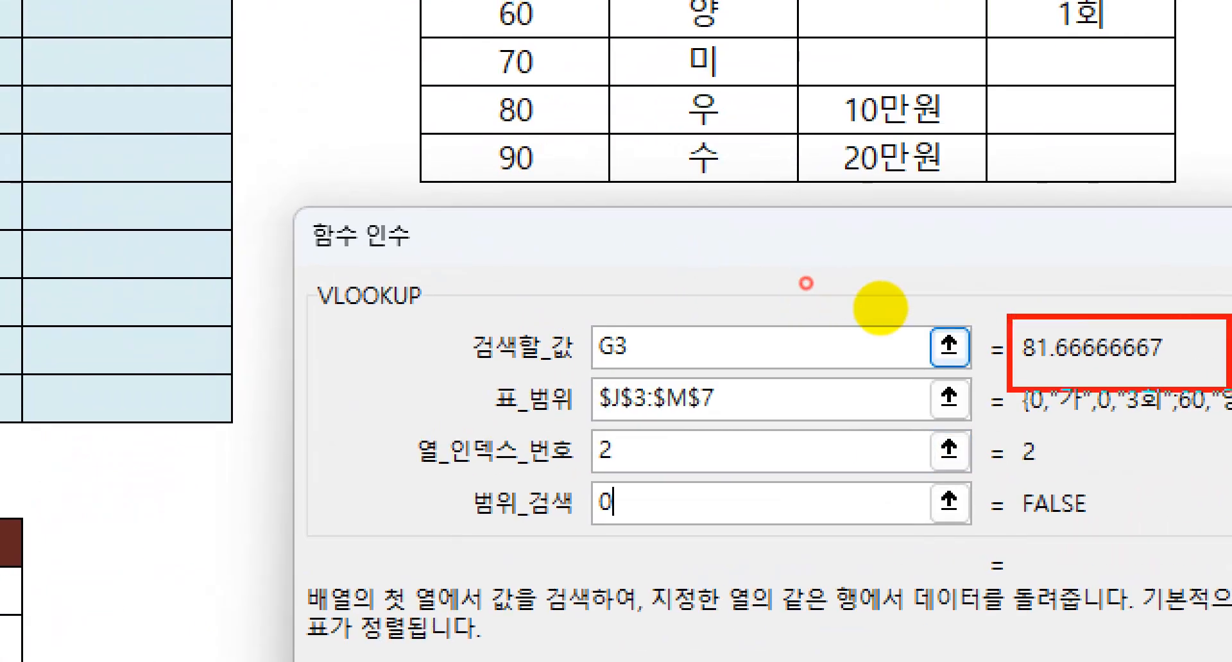
left_click_drag(411, 1, 461, 29)
left_click_drag(606, 177, 614, 179)
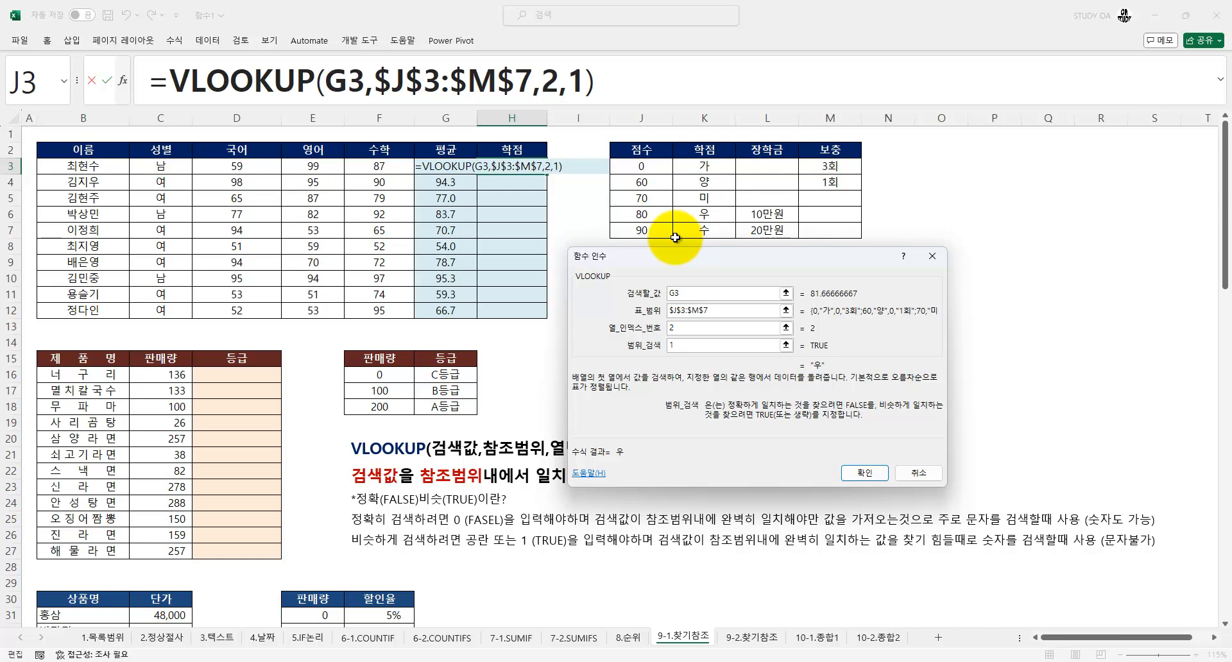
Commit the approximate-match VLOOKUP in H3 and fill it down the 학점 column through H12
left_click(863, 474)
left_click_drag(547, 174, 560, 317)
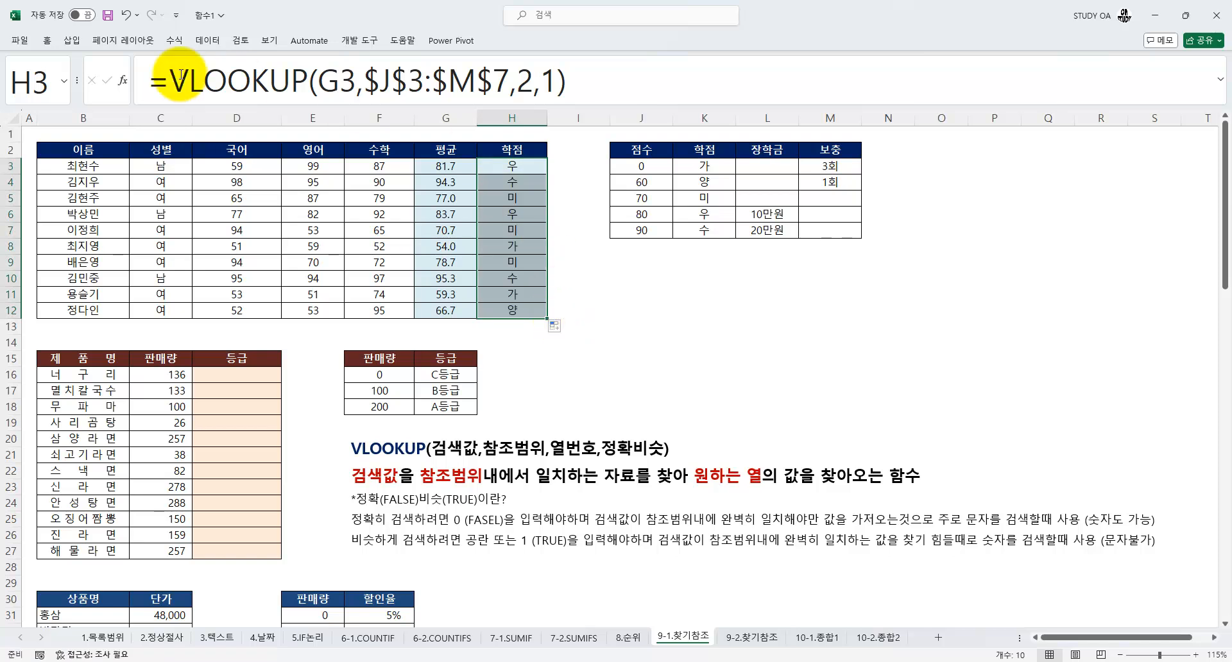
Change the H3 VLOOKUP column index number to 3 to return 장학금 and fill the formula down to H12
left_click(123, 83)
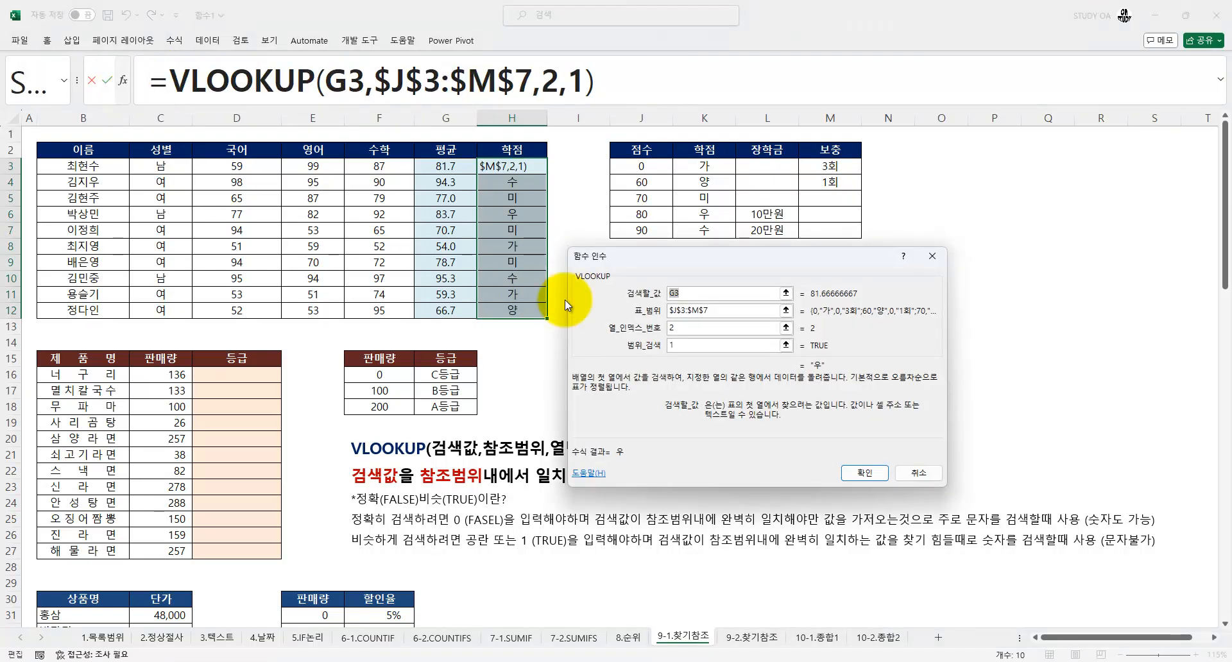
left_click(686, 331)
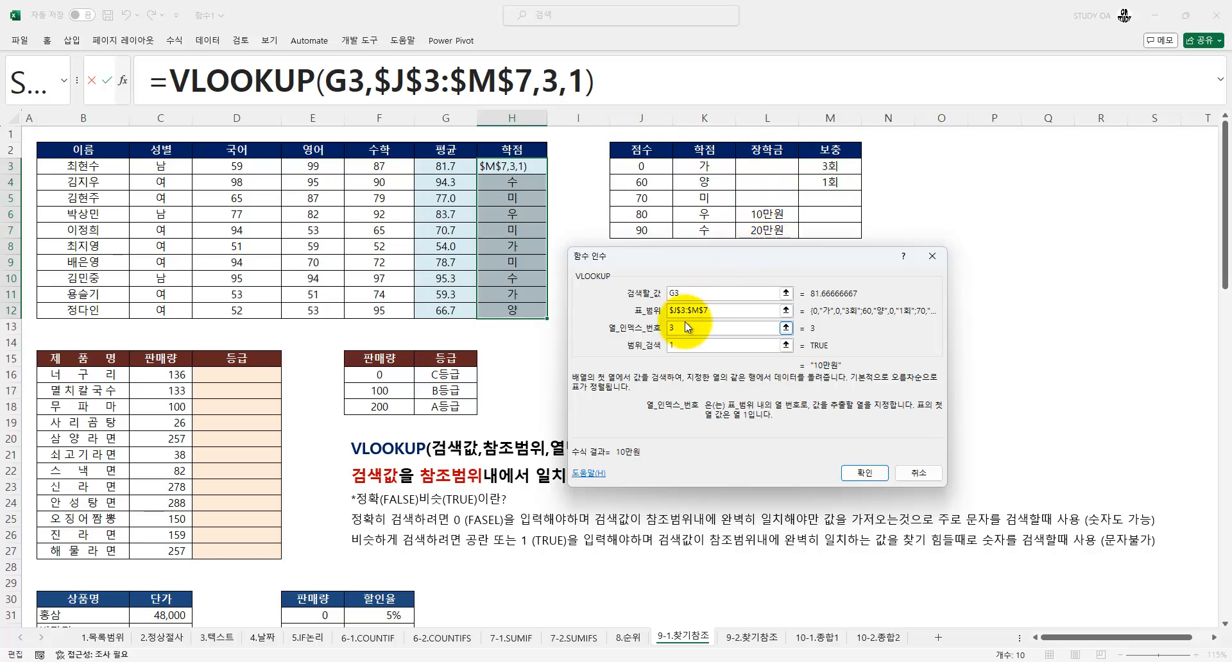
left_click(866, 473)
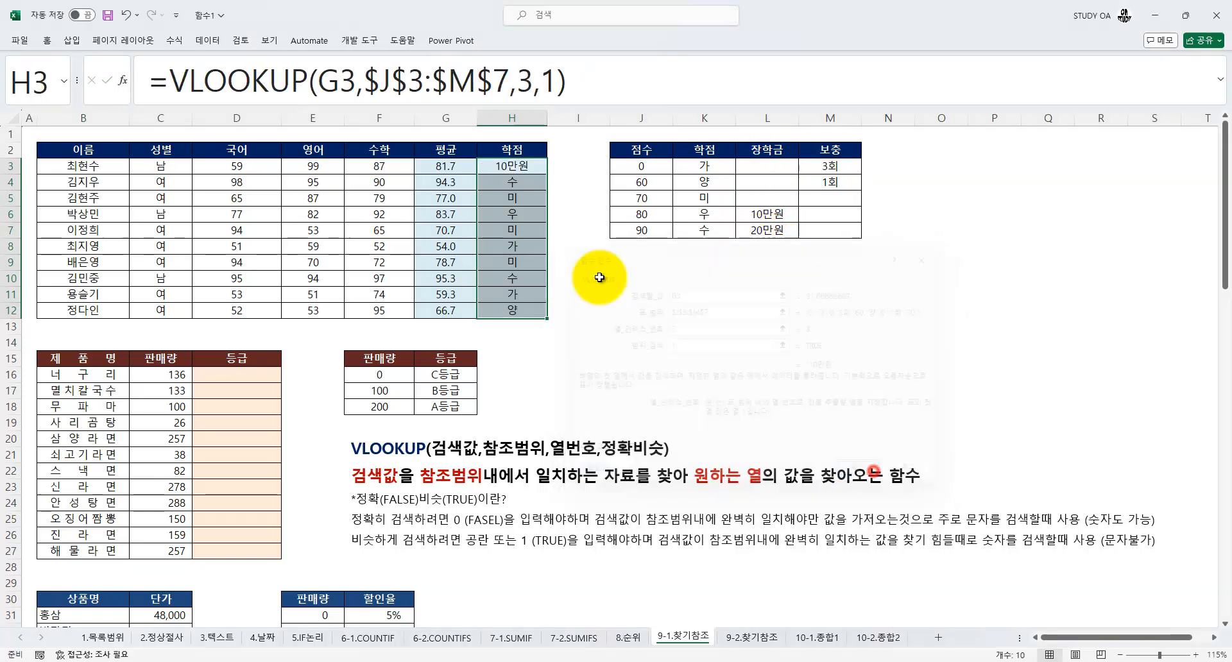
left_click(543, 171)
double_click(547, 174)
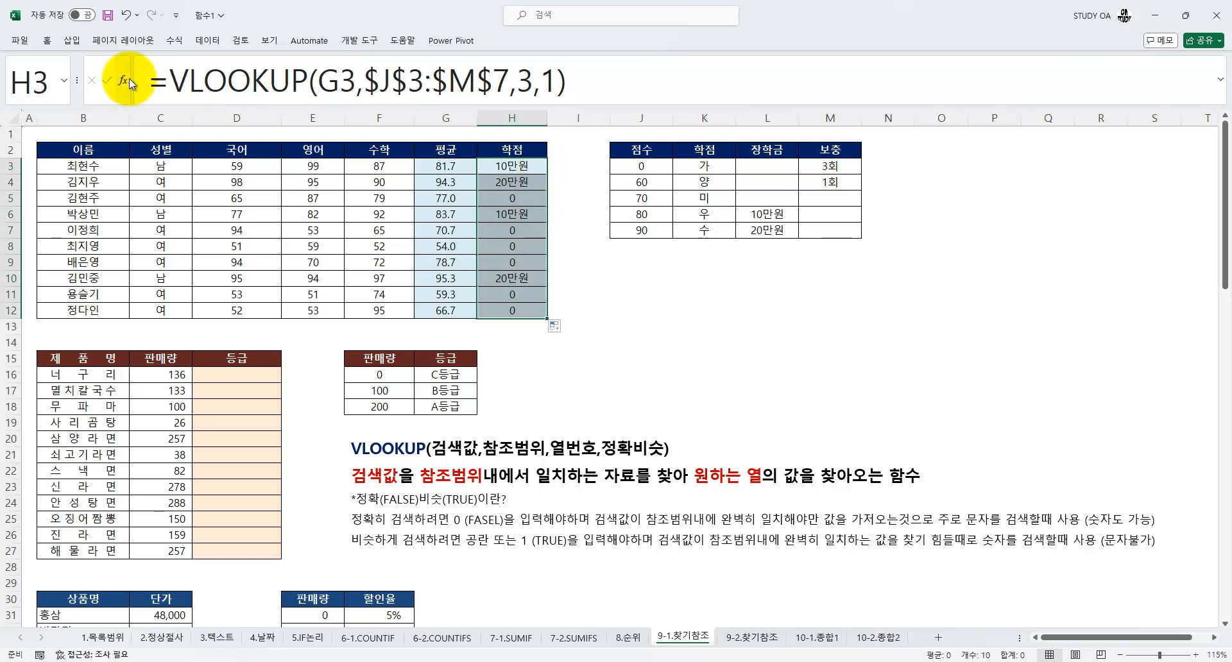
Change the H3 VLOOKUP column index number to 4 to return 보충 and fill the formula down to H12
left_click(123, 80)
type("4")
left_click(870, 475)
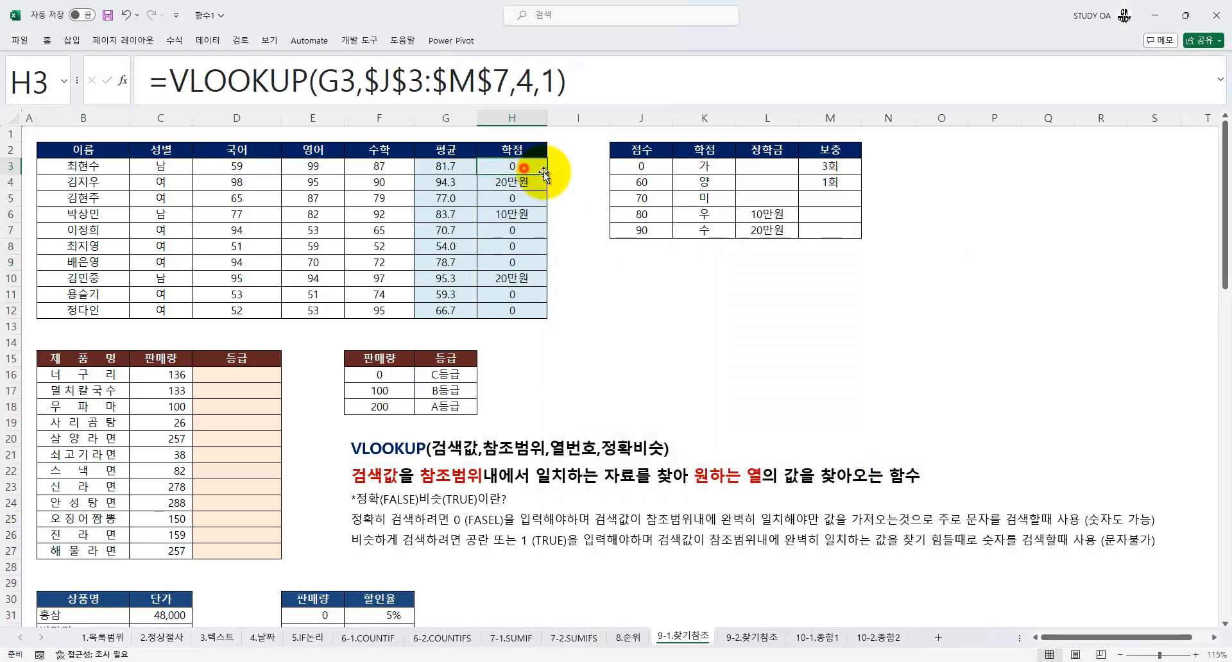
double_click(547, 173)
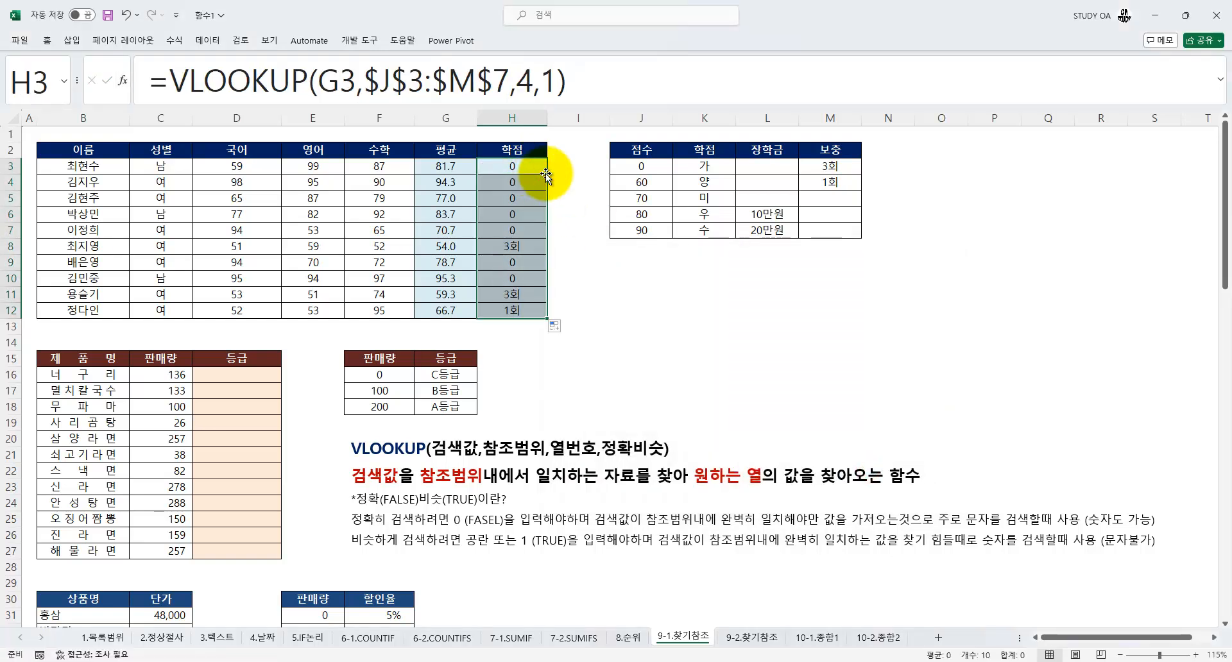
Undo the 장학금 and 보충 column index changes and their fills in H3:H12
key("ctrl+z")
key("ctrl+z")
key("ctrl+z")
key("ctrl+z")
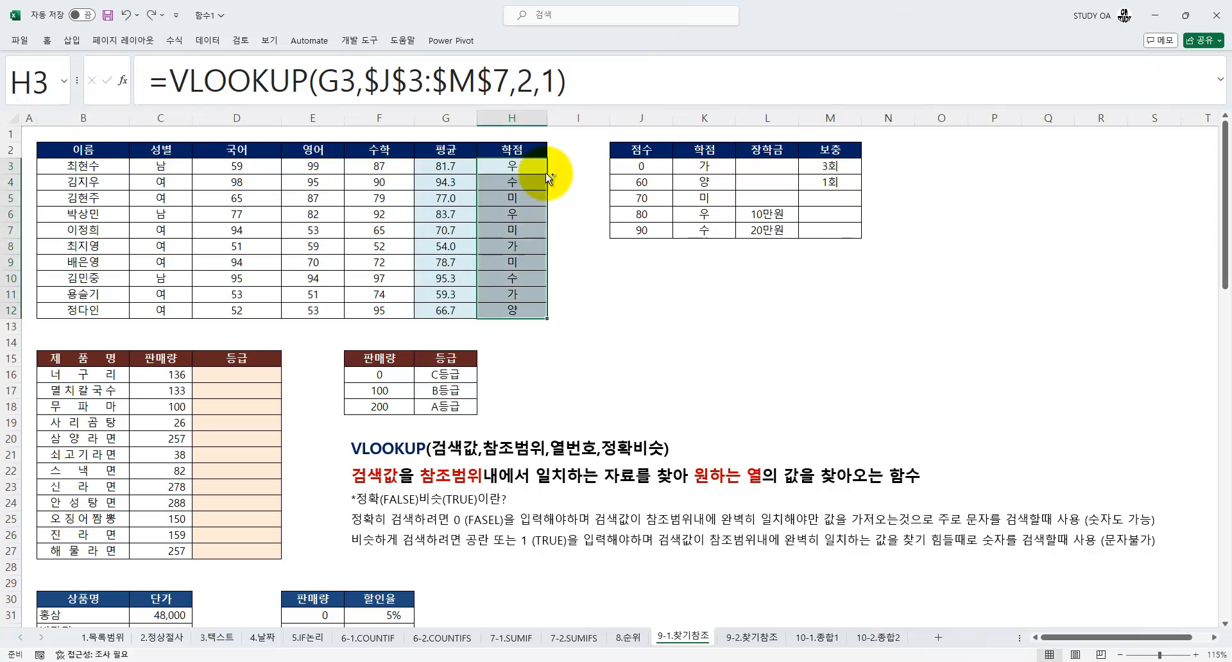
Select D16 and examine the 판매량 values in C16:C27 against the grade reference table in F16:G18
left_click(244, 374)
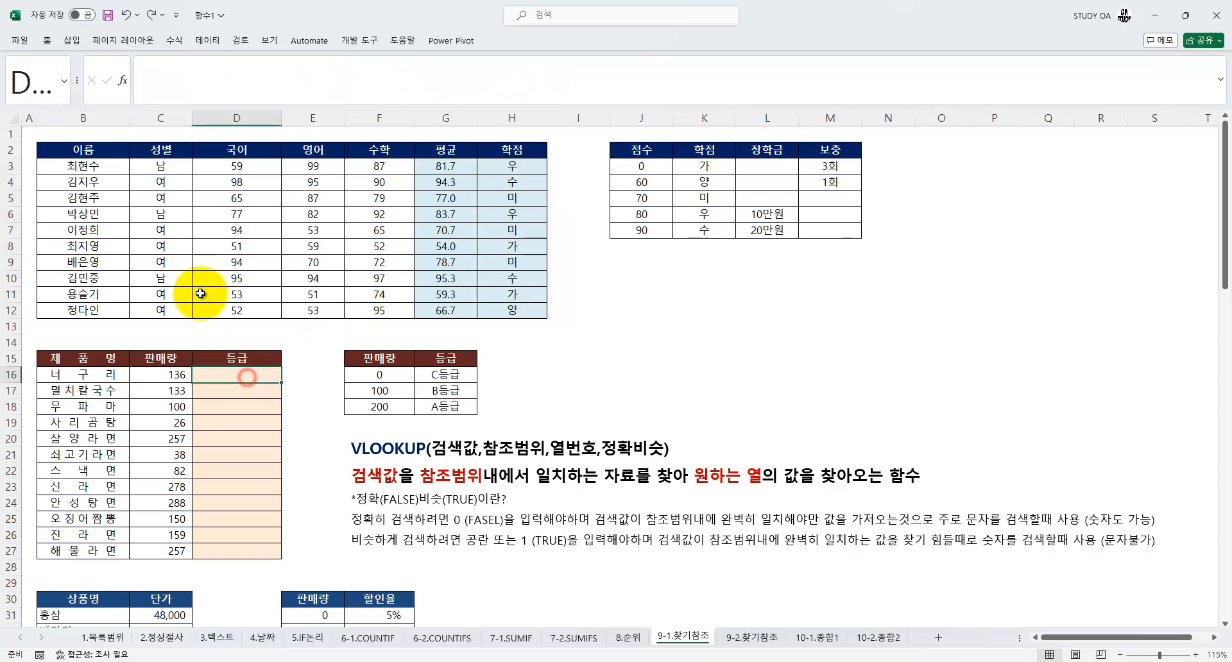
scroll(201, 293, "down", 1)
scroll(201, 293, "down", 2)
scroll(269, 282, "down", 1)
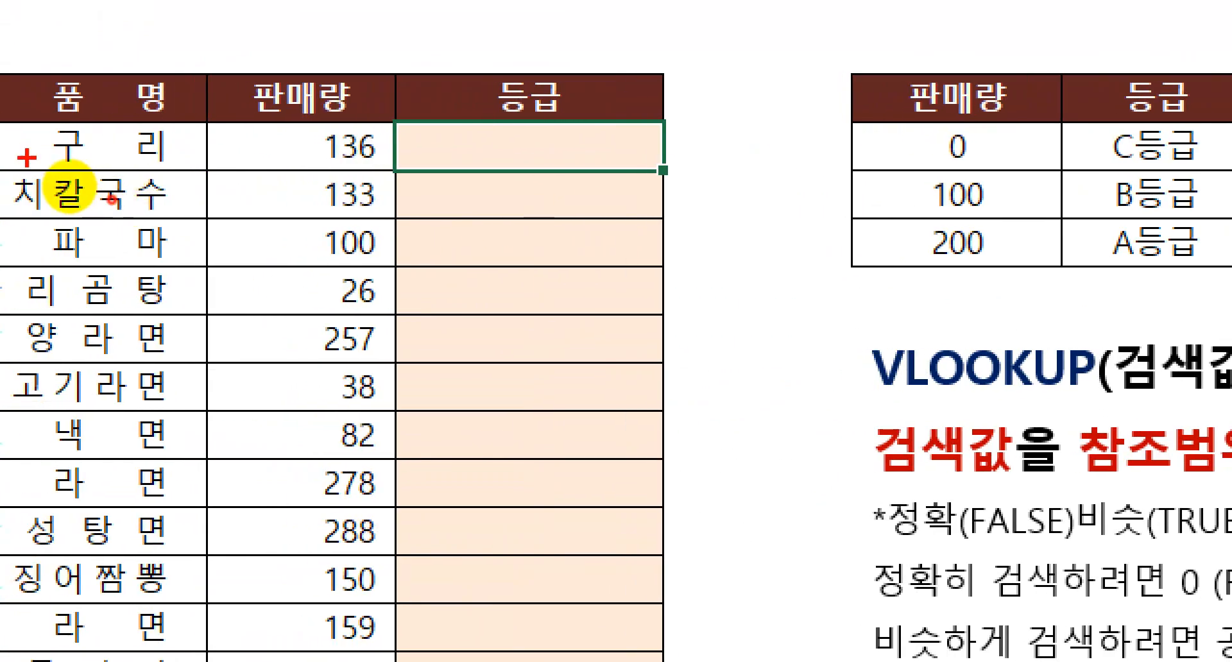
mouse_move(50, 164)
left_mouse_down()
mouse_move(68, 199)
mouse_move(89, 195)
left_mouse_up()
left_click_drag(403, 158, 360, 168)
mouse_move(1198, 238)
left_mouse_down()
mouse_move(914, 219)
mouse_move(1170, 235)
left_mouse_up()
key("Escape")
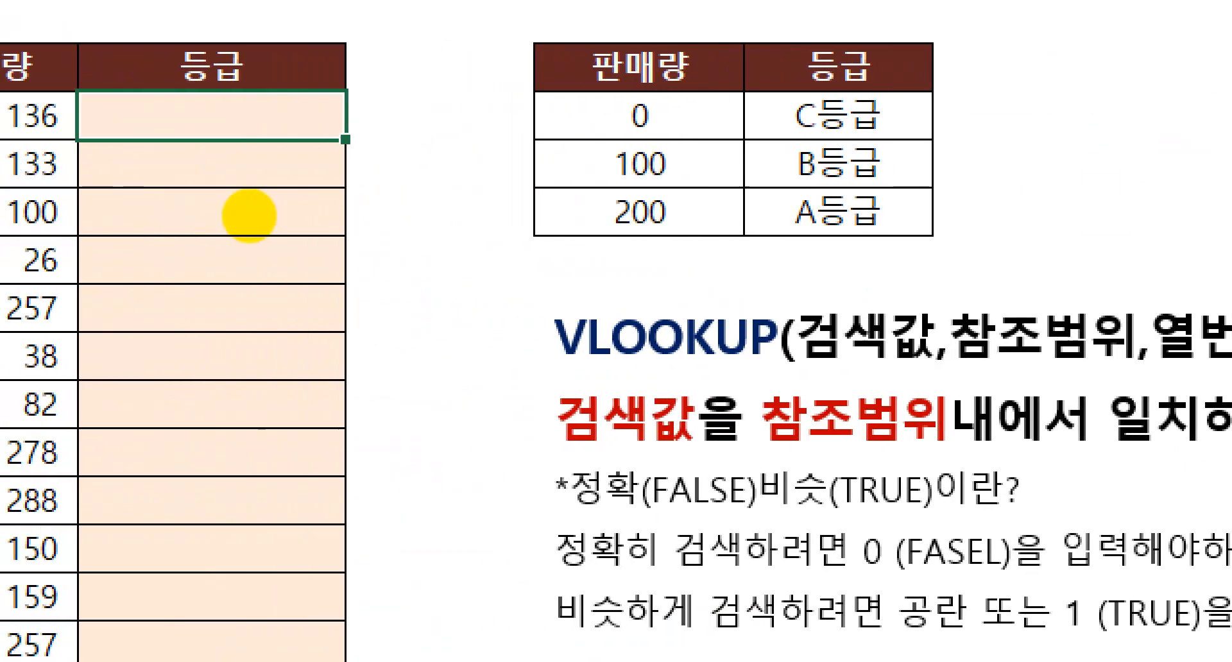
left_click(171, 213)
mouse_move(128, 76)
left_mouse_down()
mouse_move(170, 128)
mouse_move(200, 45)
left_mouse_up()
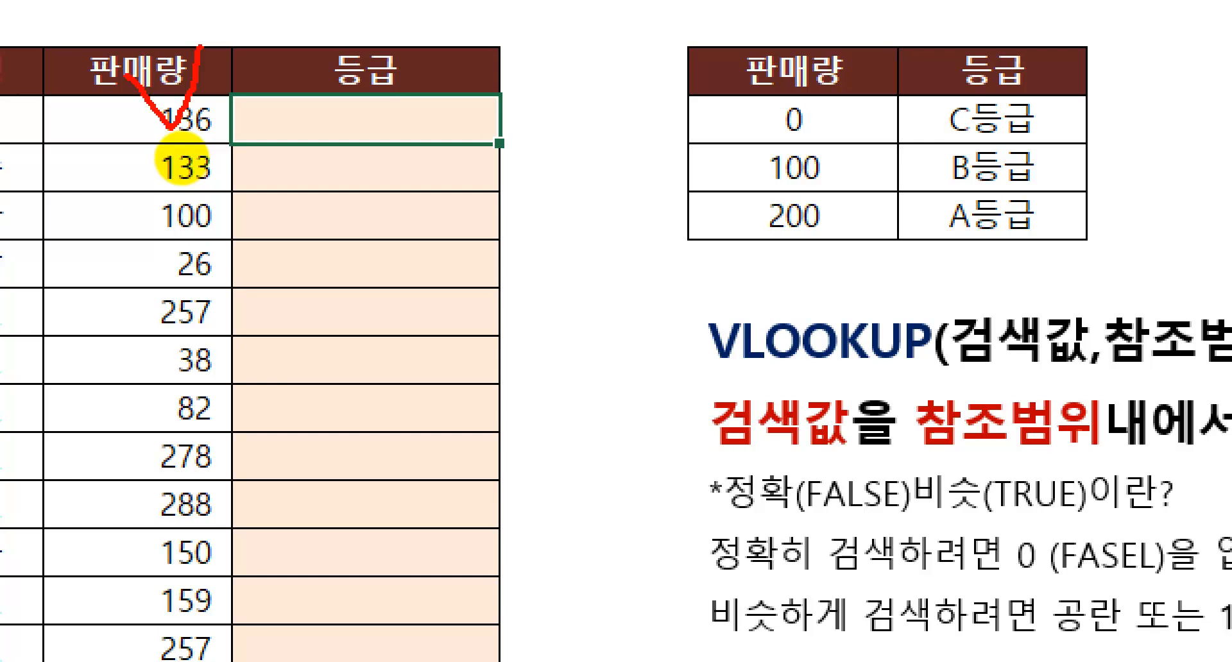
mouse_move(683, 96)
left_mouse_down()
mouse_move(774, 171)
mouse_move(1038, 226)
left_mouse_up()
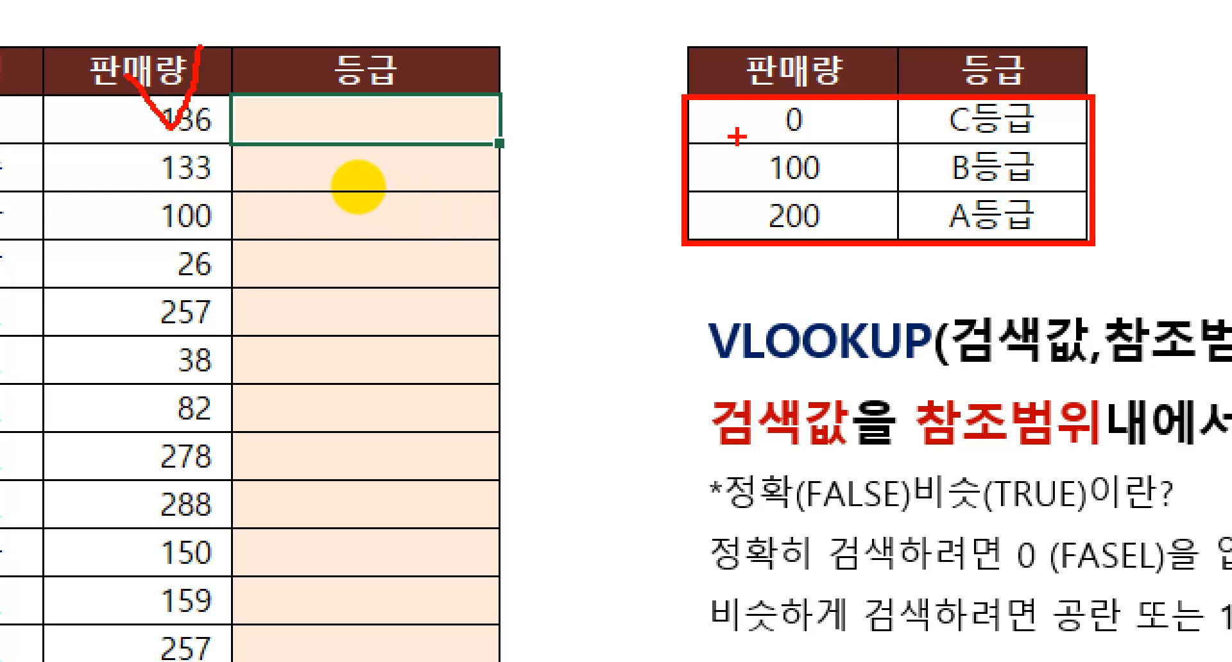
left_click_drag(690, 95, 1083, 244)
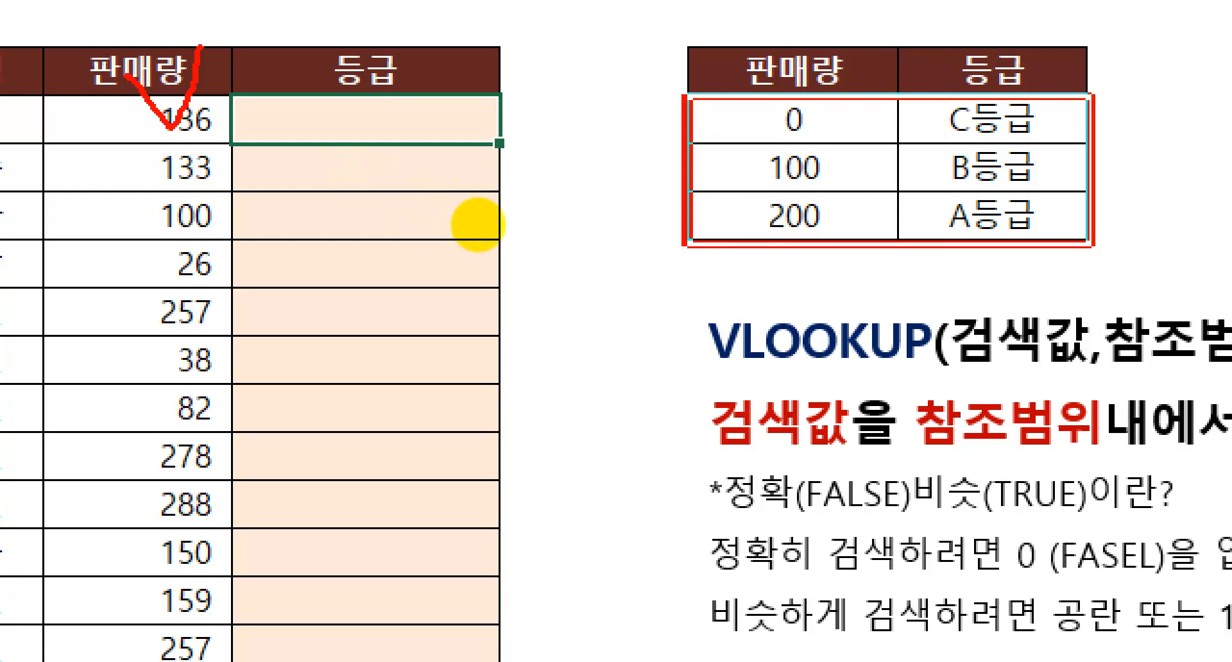
mouse_move(794, 115)
left_mouse_down()
mouse_move(809, 210)
mouse_move(837, 194)
left_mouse_up()
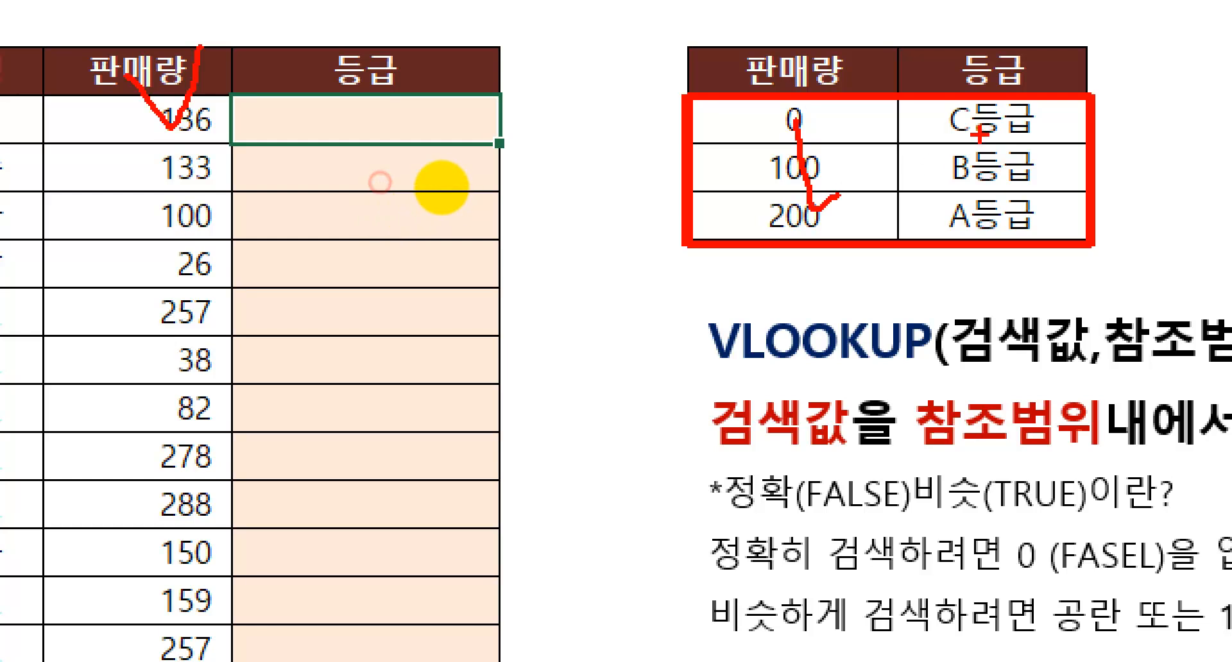
left_click_drag(979, 134, 1065, 188)
mouse_move(1092, 243)
left_mouse_down()
mouse_move(1037, 104)
mouse_move(1081, 262)
left_mouse_up()
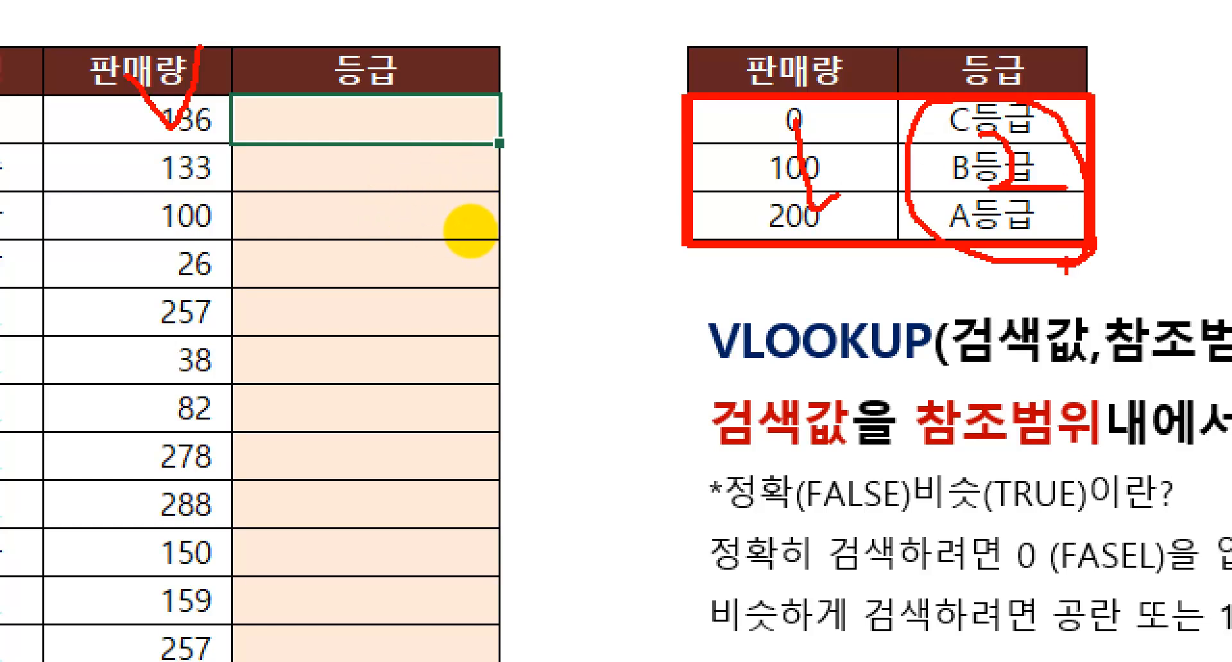
mouse_move(125, 89)
left_mouse_down()
mouse_move(292, 508)
mouse_move(246, 661)
left_mouse_up()
mouse_move(842, 225)
left_mouse_down()
mouse_move(845, 250)
mouse_move(810, 115)
mouse_move(843, 261)
left_mouse_up()
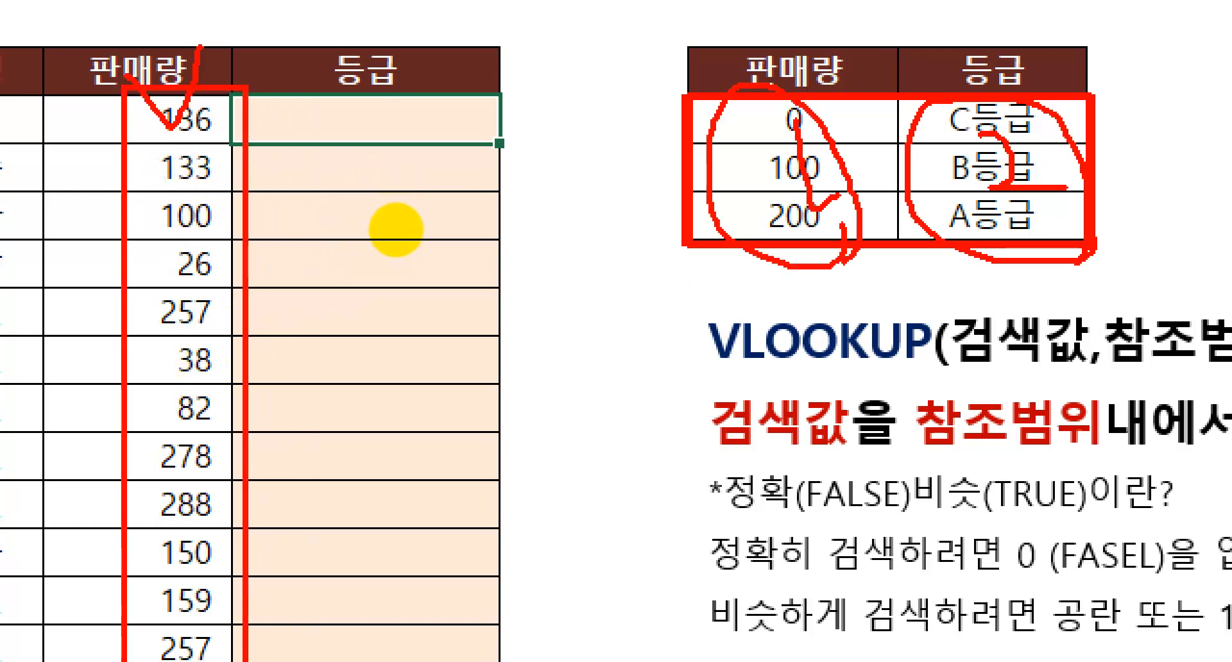
key("Escape")
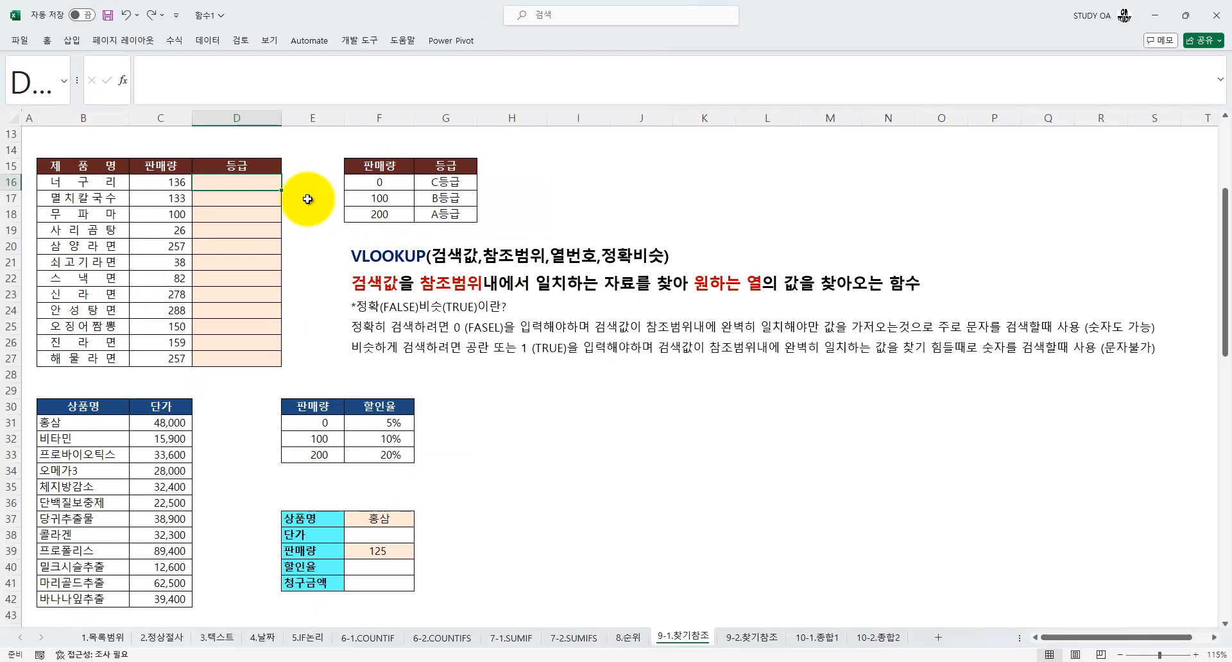
Start a VLOOKUP formula in D16 with the function arguments dialog and set the lookup value to C16
type("VLOOKUP(")
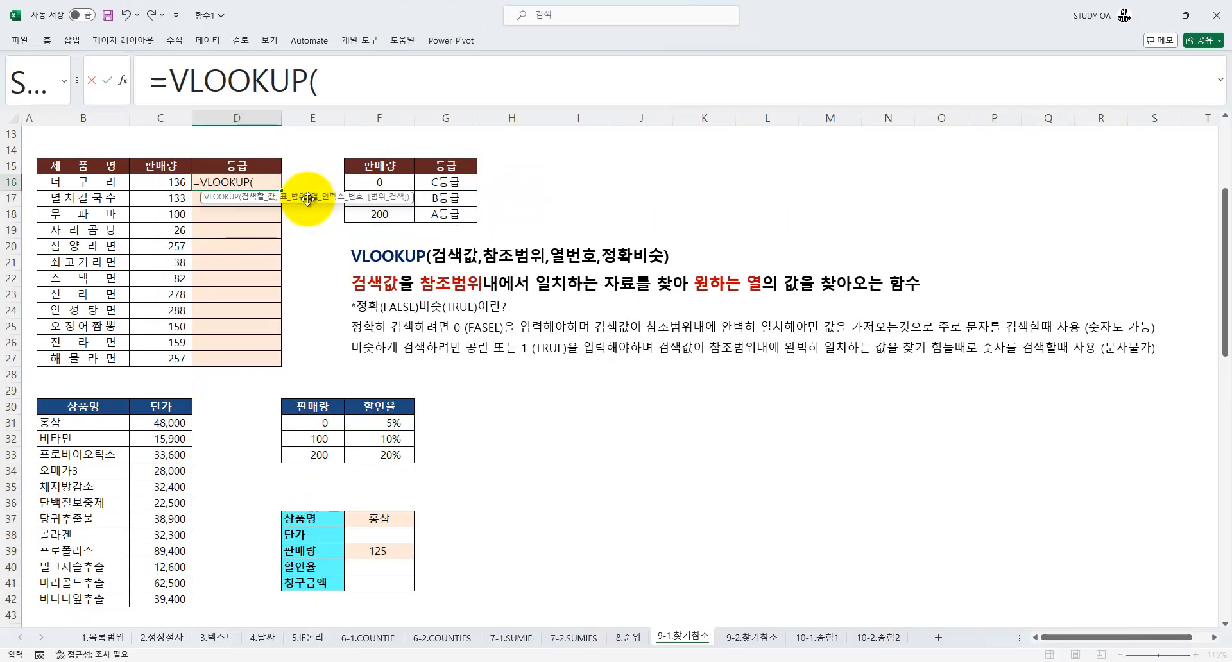
key("ctrl+a")
left_click_drag(621, 254, 378, 238)
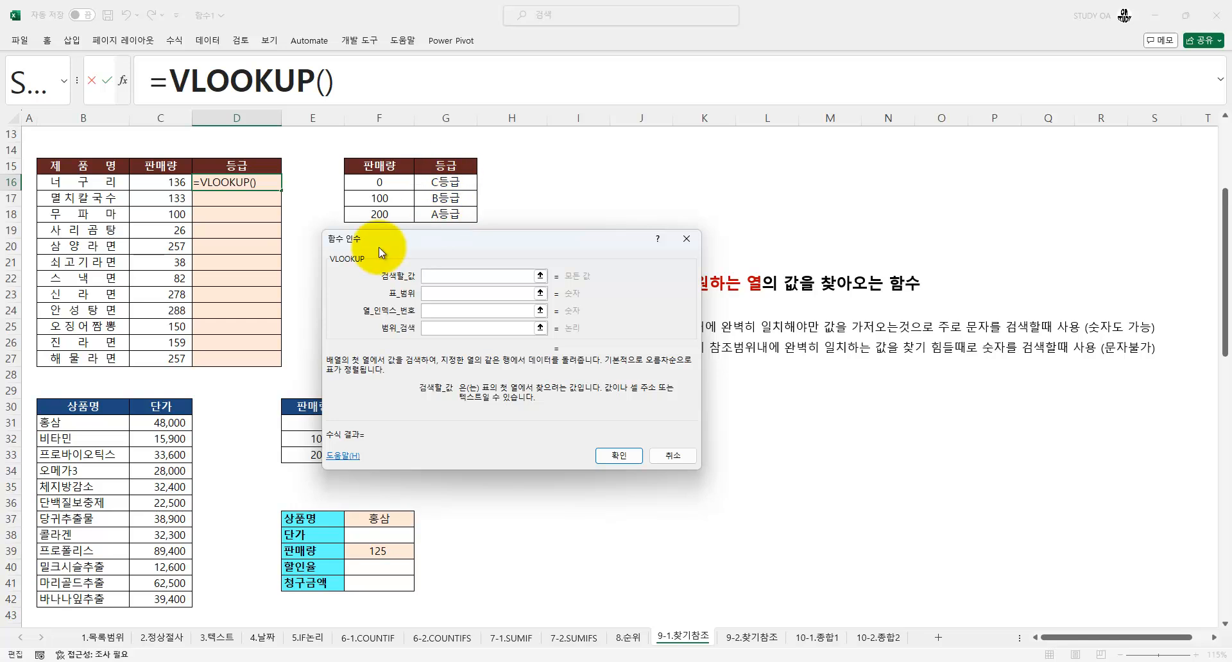
left_click(157, 185)
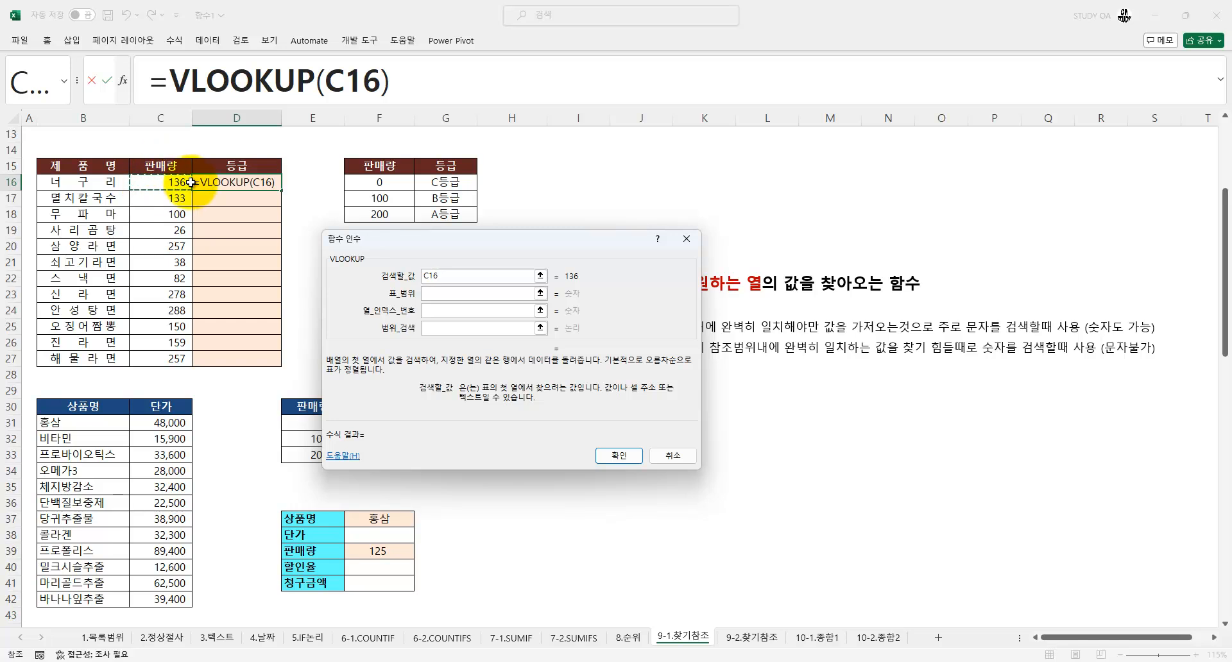
Set the VLOOKUP table range to the absolute reference $F$16:$G$18, leaving out the header row
left_click(425, 293)
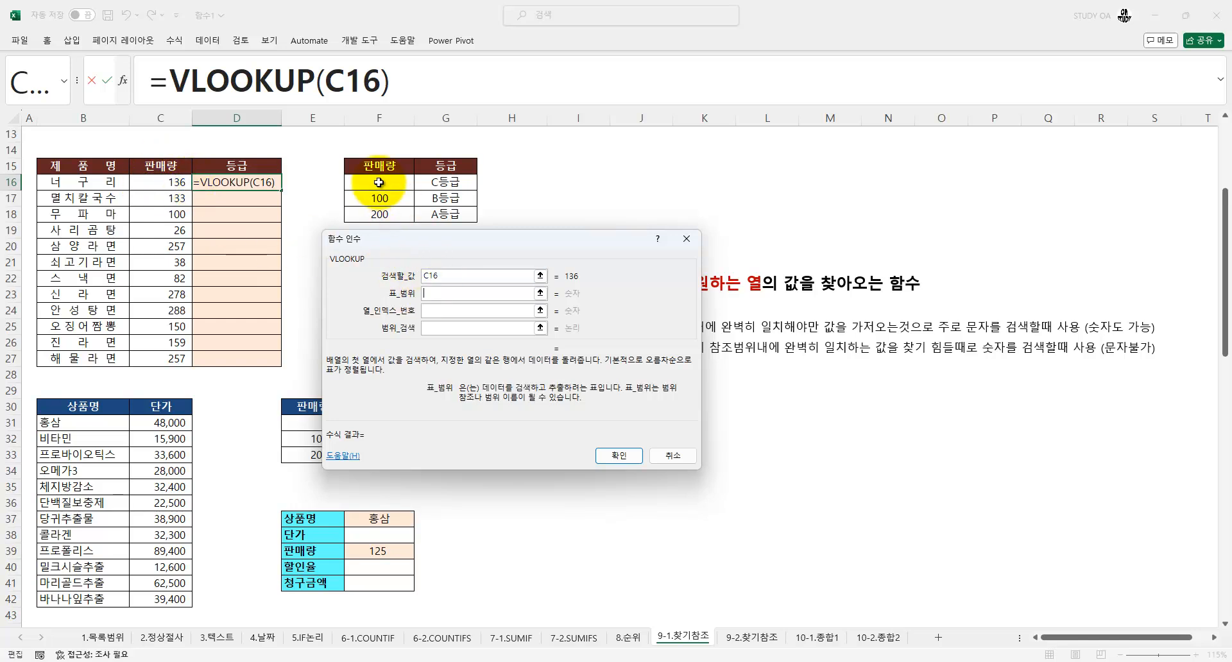
left_click_drag(377, 179, 432, 211)
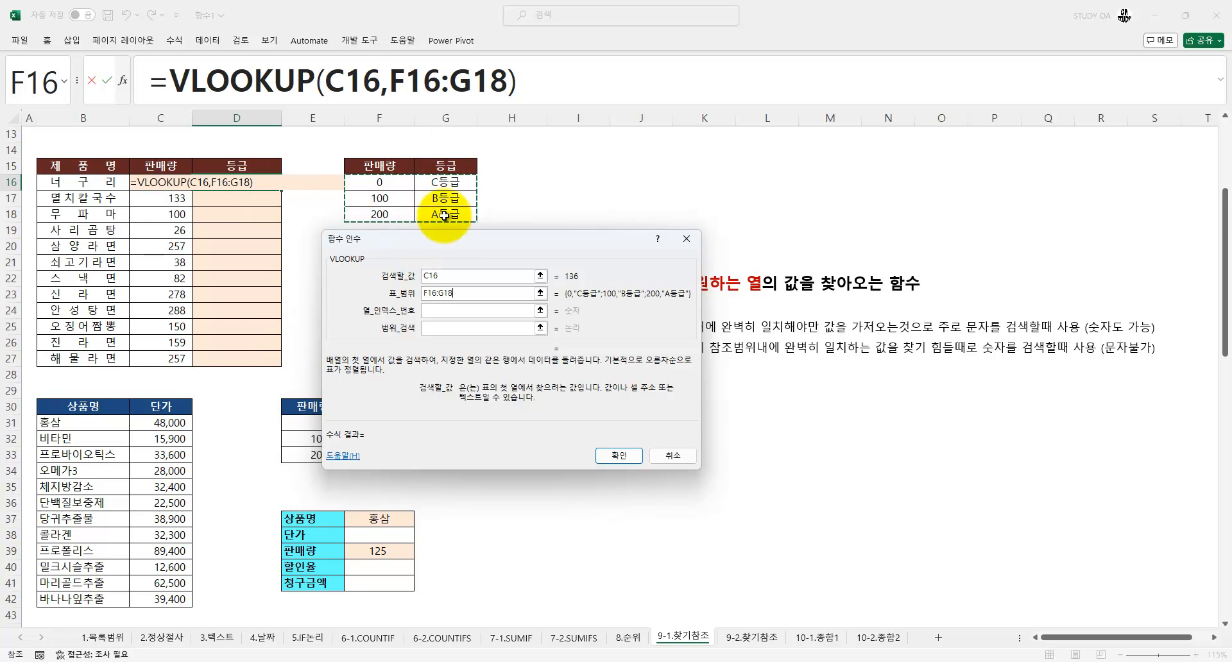
key("F4")
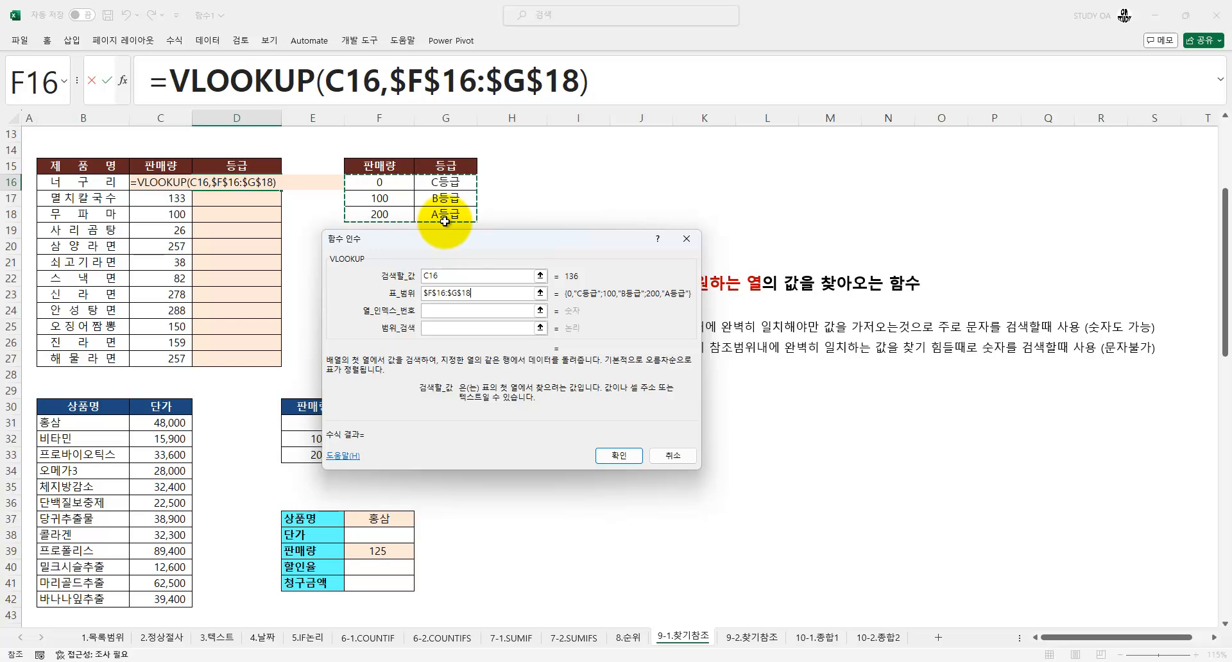
Set the D16 VLOOKUP's column index number to 2 and its range lookup to 1 for an approximate match
left_click(445, 310)
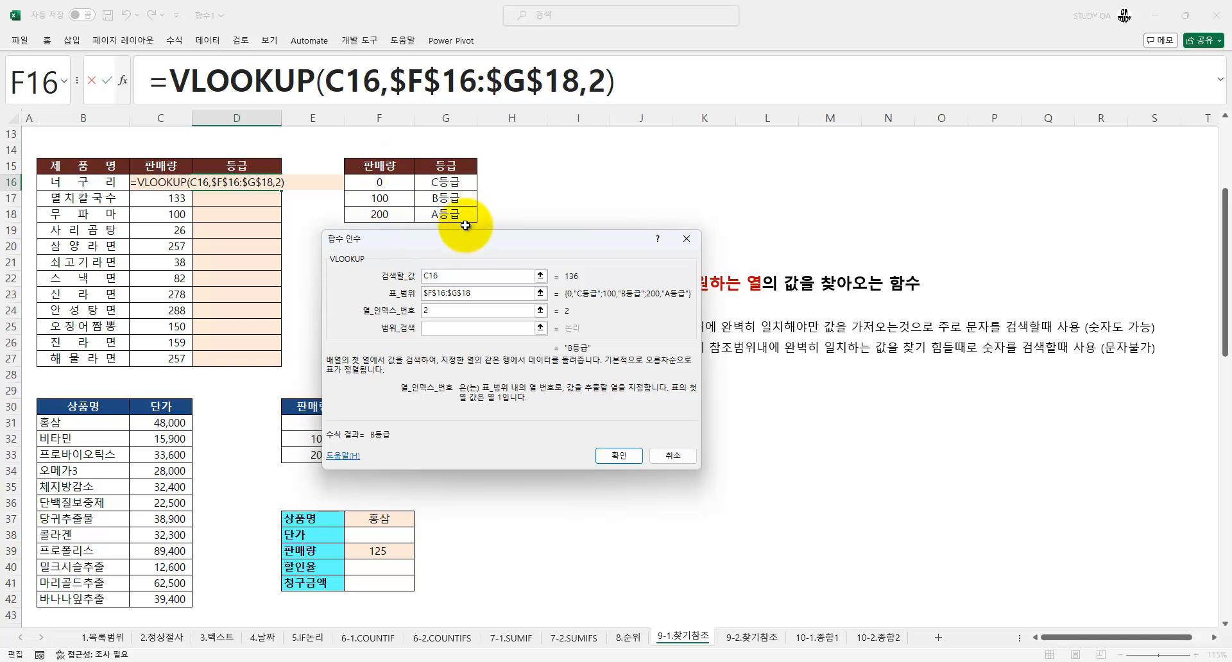
key("Tab")
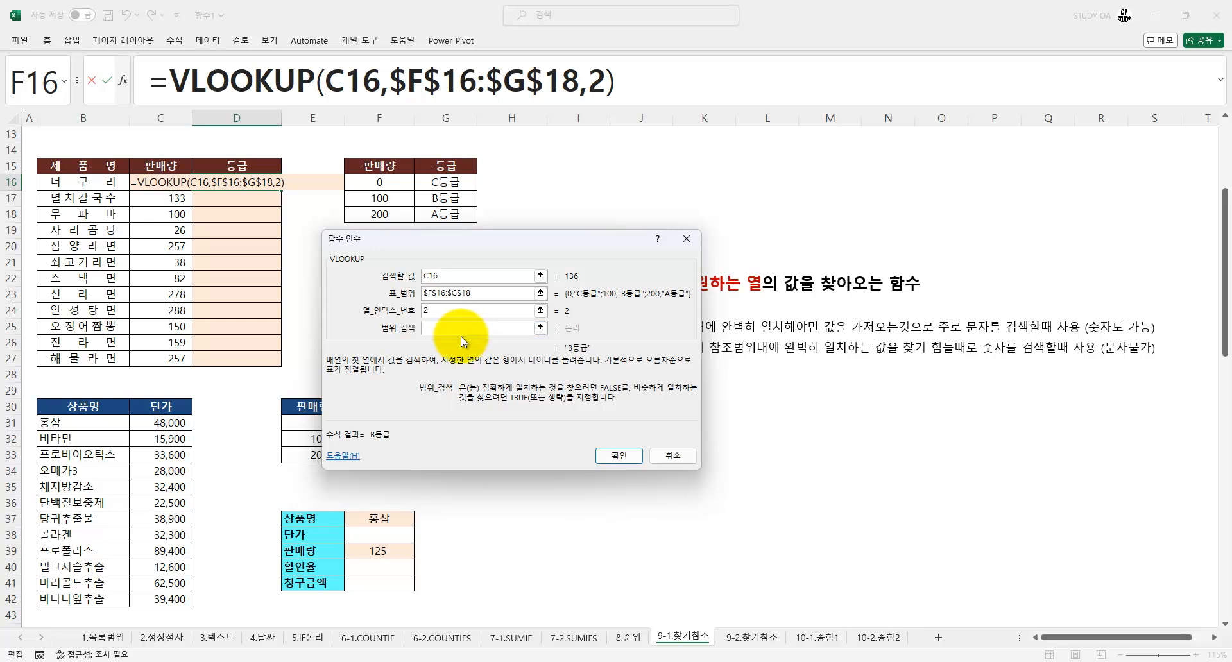
key("ctrl+1")
left_click(512, 292)
mouse_move(600, 278)
left_mouse_down()
mouse_move(577, 291)
mouse_move(578, 260)
left_mouse_up()
left_click_drag(363, 225, 398, 219)
key("Escape")
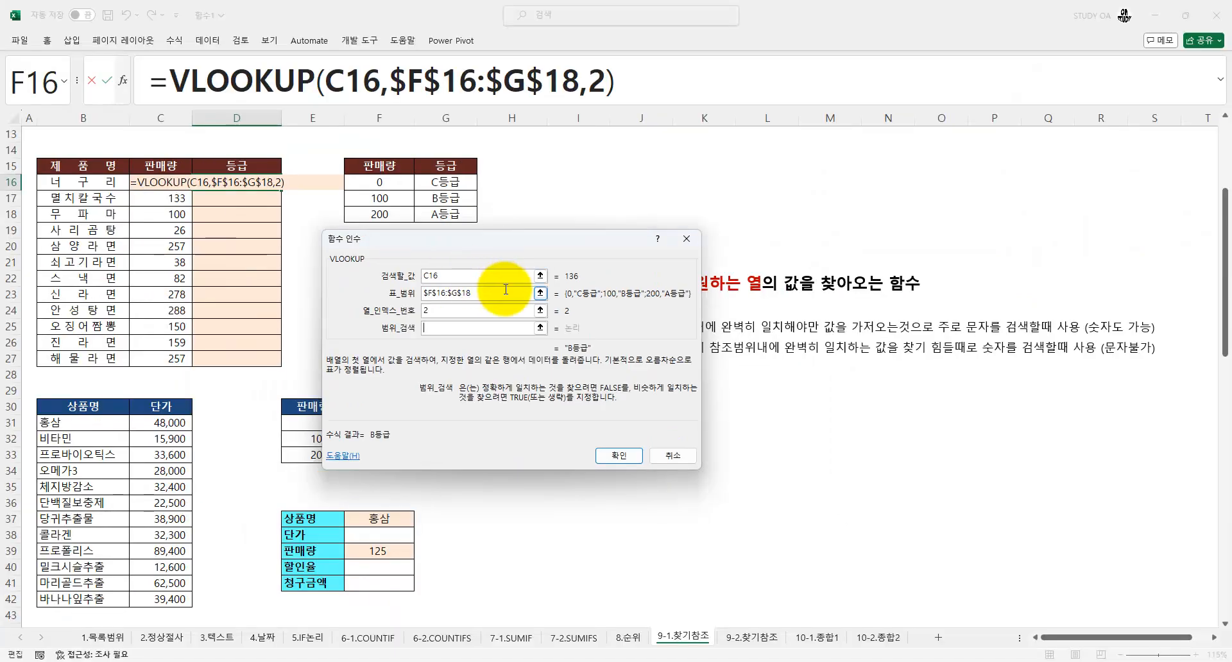
Commit the VLOOKUP in D16 and fill it down the 등급 column through D27
left_click(617, 456)
double_click(282, 190)
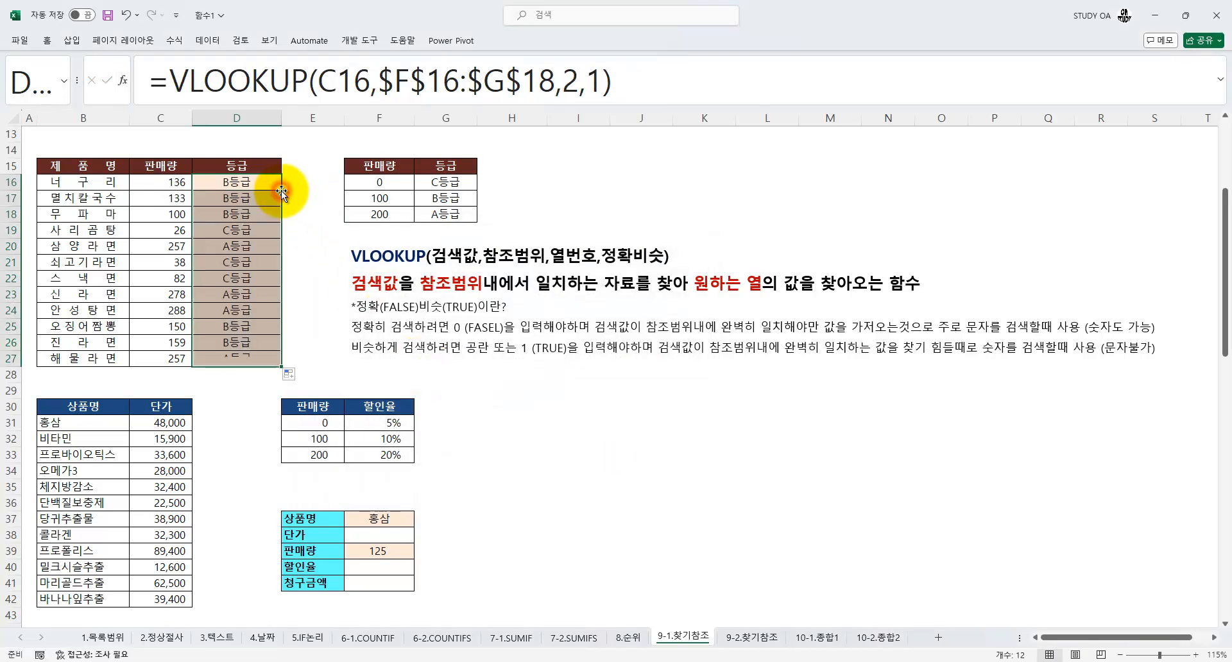
Examine the product form in E37:F41, including the 상품명 drop-down in F37, and the price and discount tables above it
scroll(236, 309, "down", 4)
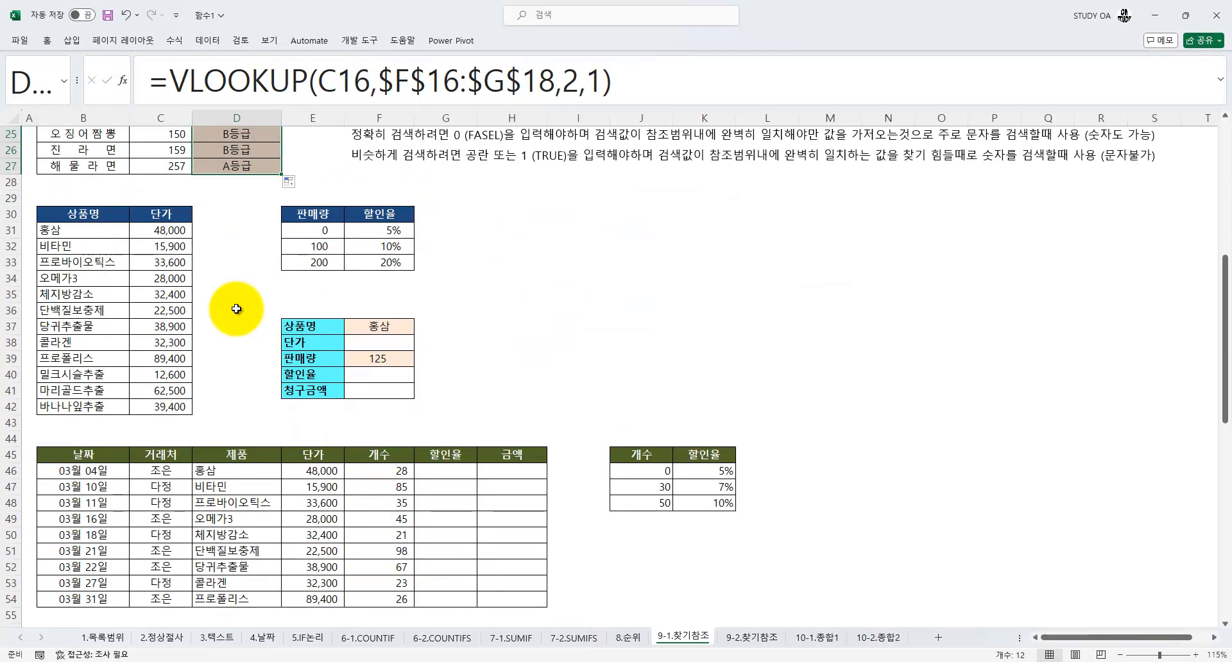
scroll(236, 309, "down", 2)
scroll(236, 309, "up", 1)
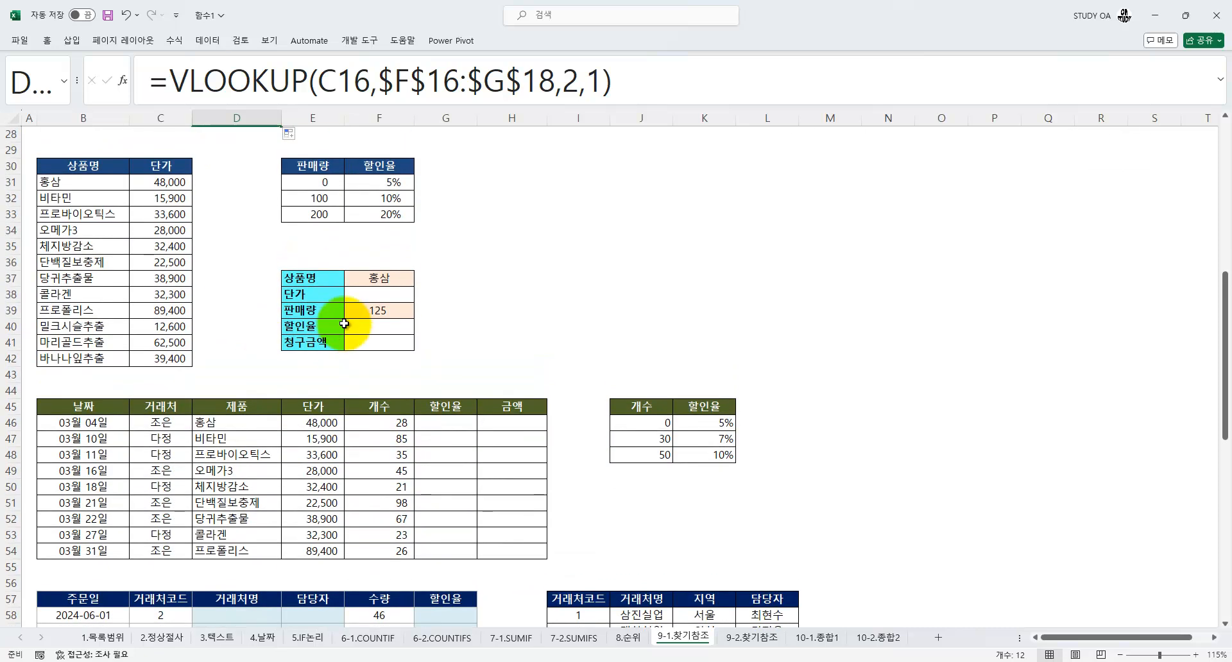
left_click(357, 297)
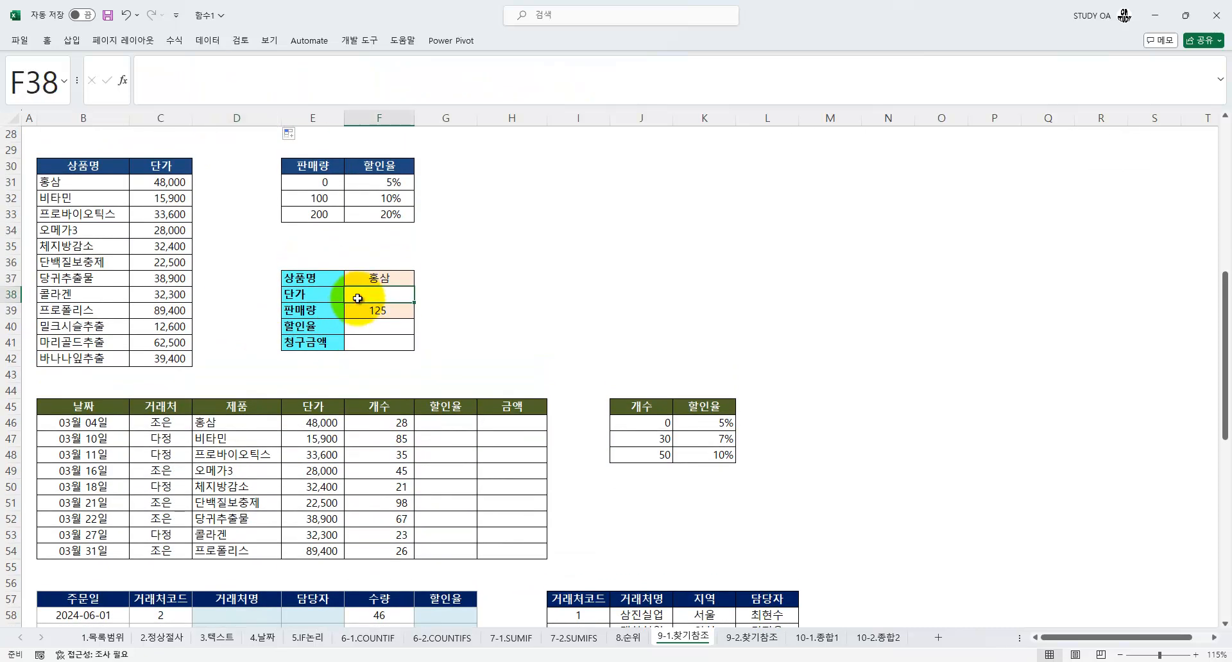
left_click(385, 277)
left_click(421, 281)
left_click(421, 281)
left_click(420, 281)
left_click(420, 281)
left_click(421, 281)
scroll(420, 282, "up", 2)
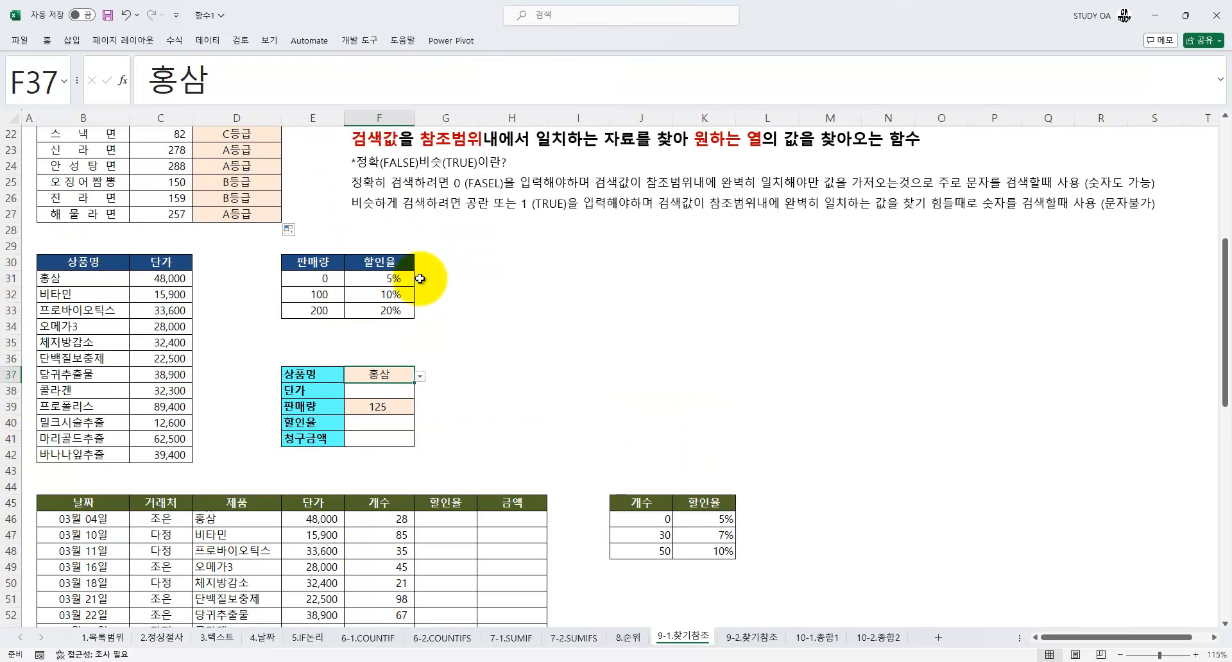
Choose 프로폴리스 as the 상품명 in F37 and start a VLOOKUP in F38 with F37 as its lookup value
left_click(420, 376)
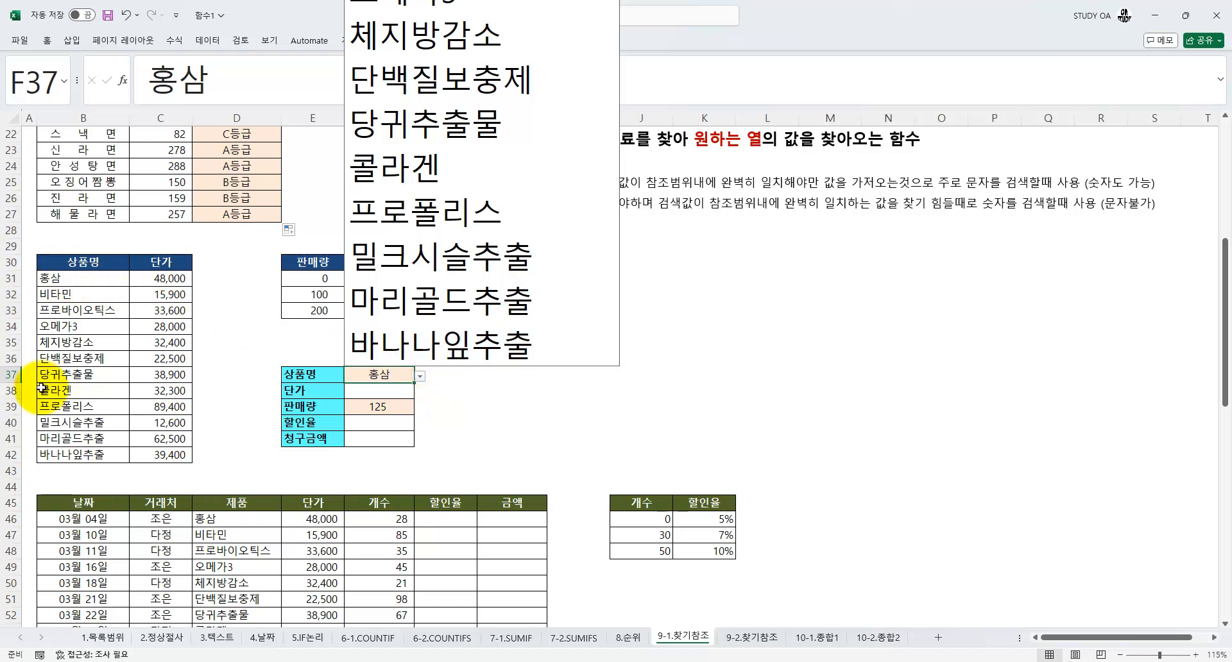
left_click(414, 212)
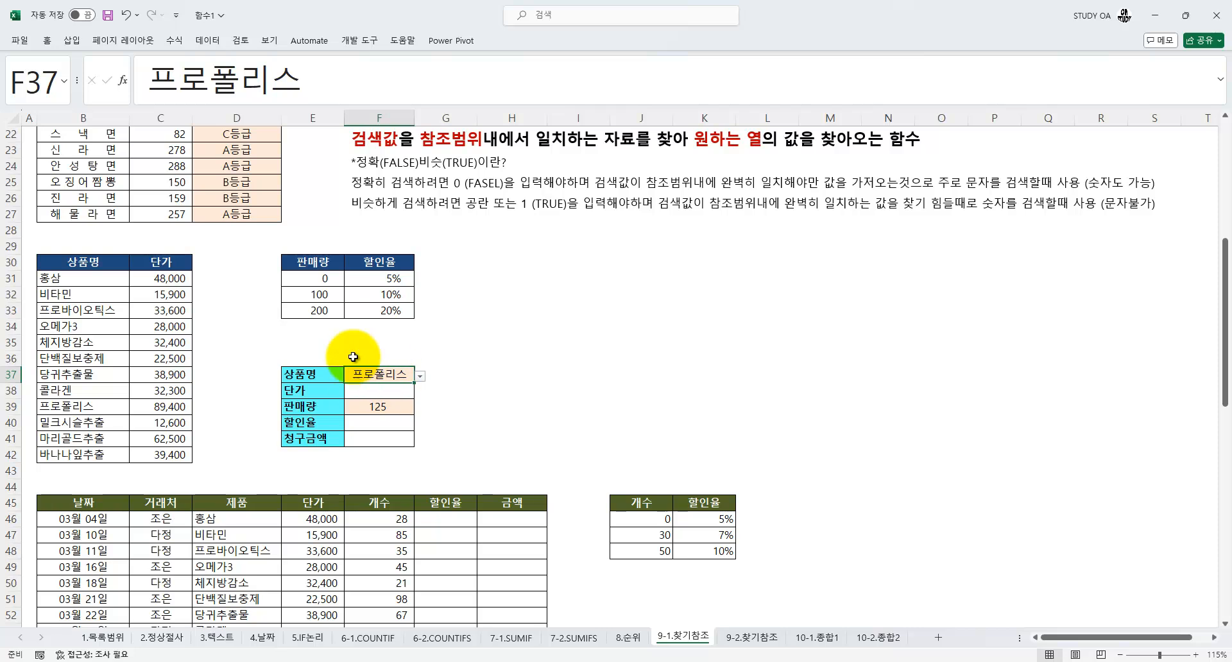
left_click(387, 390)
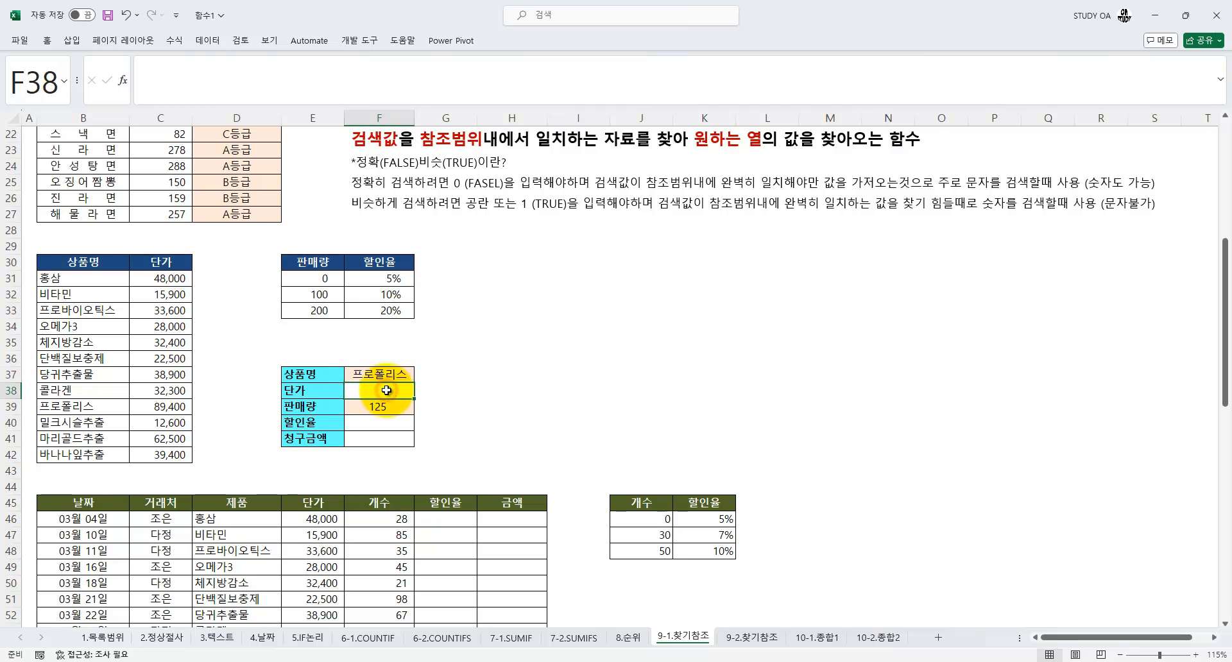
type("=VLOOKUP(")
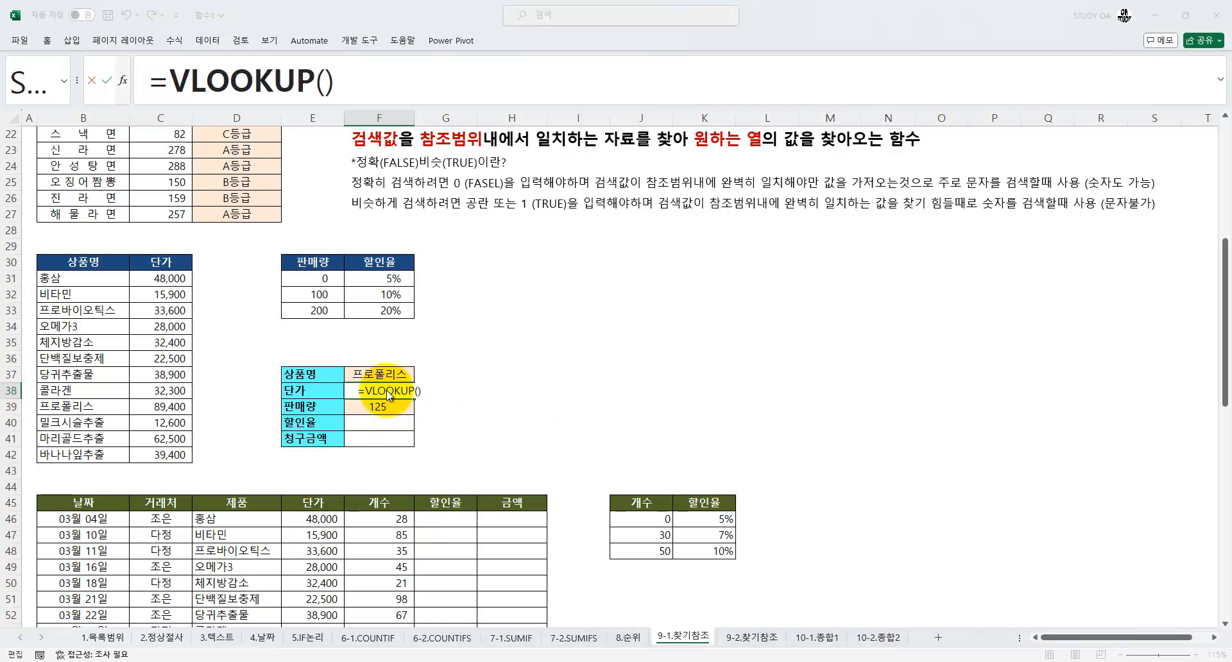
key("ctrl+a")
left_click_drag(390, 240, 521, 240)
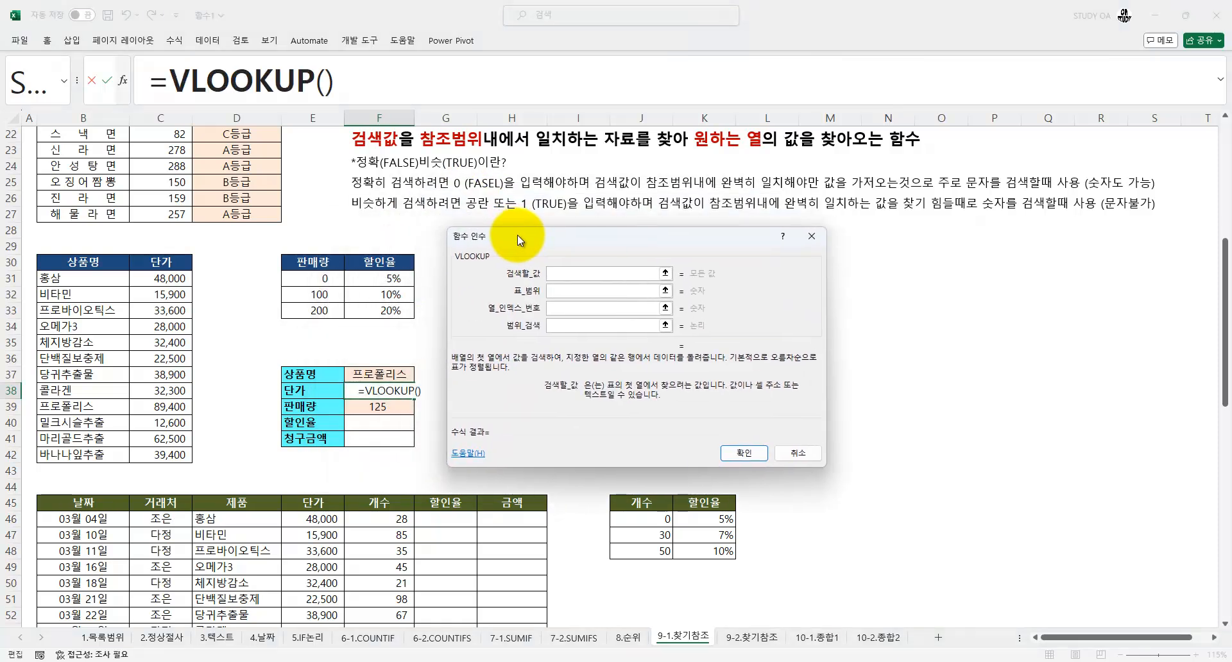
left_click(385, 376)
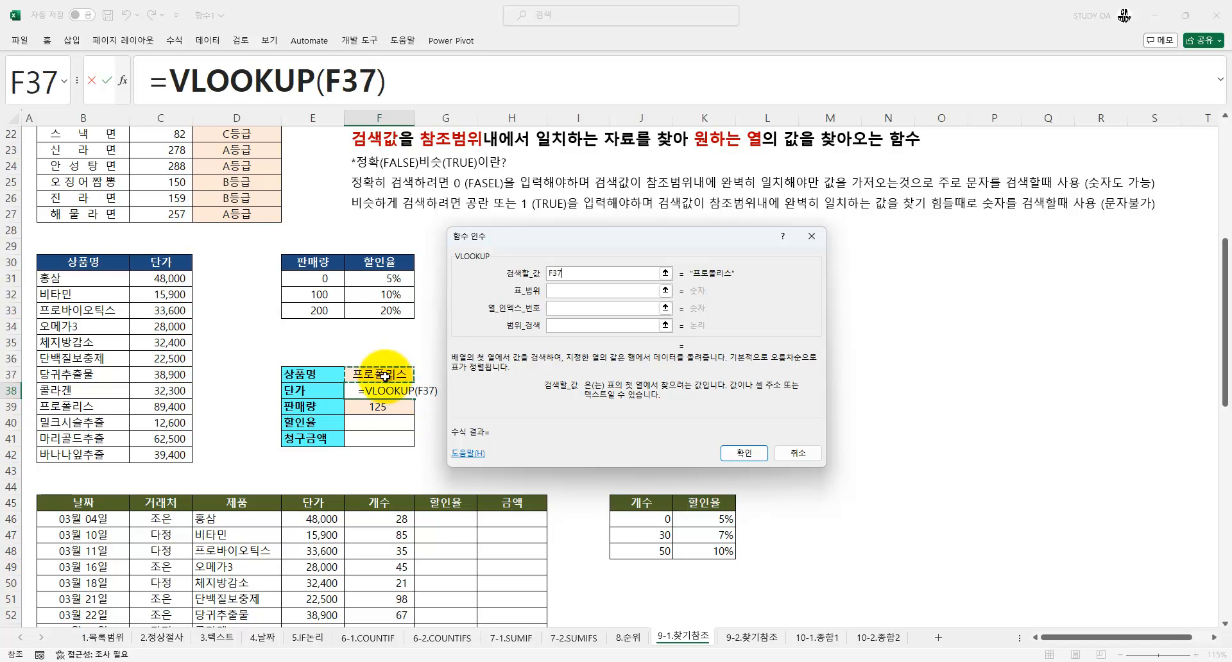
Set the F38 VLOOKUP's table range to the price table B31:C42 and its column index number to 2
key("Tab")
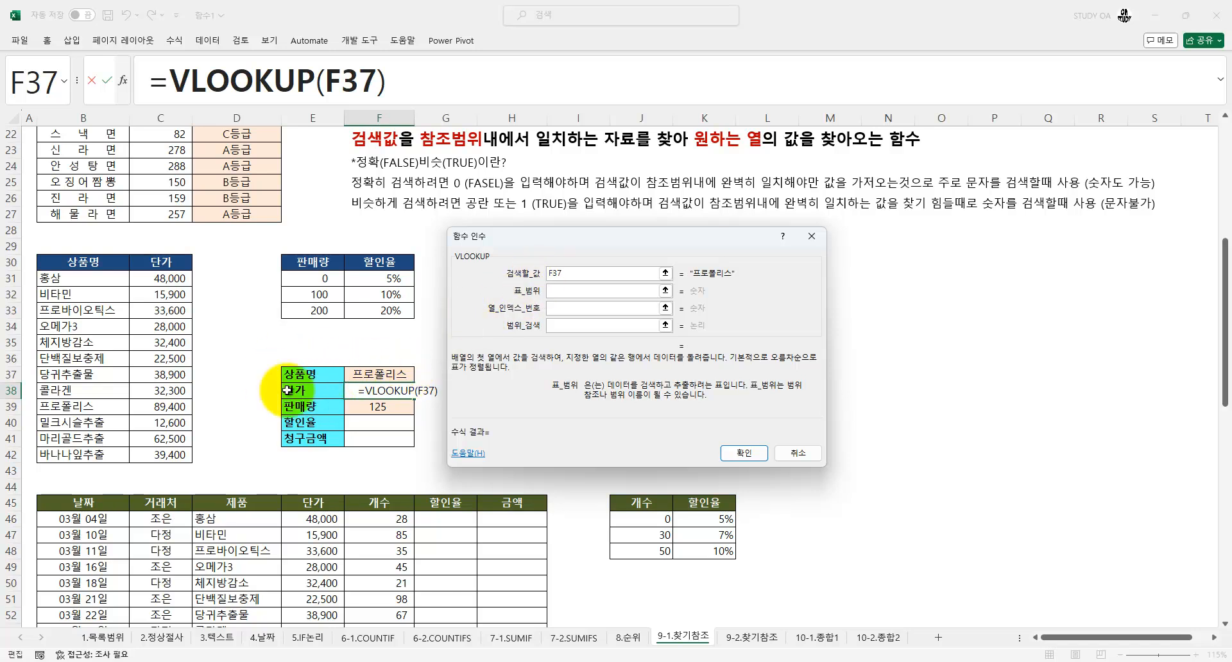
left_click_drag(48, 278, 170, 453)
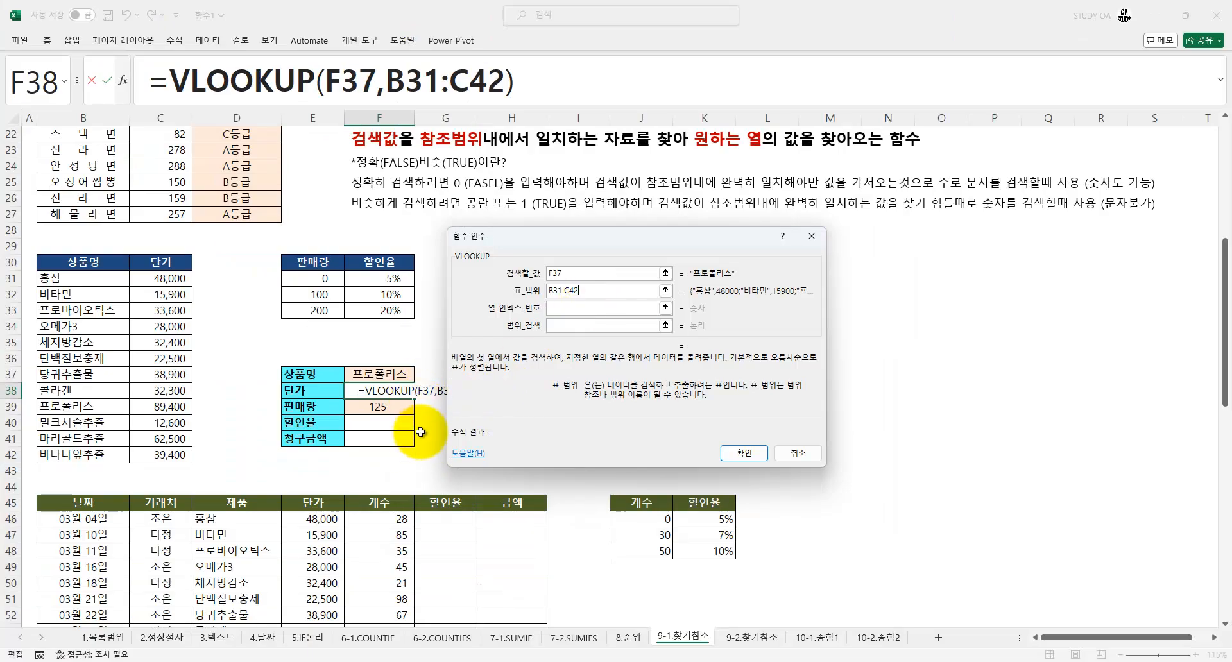
left_click(564, 312)
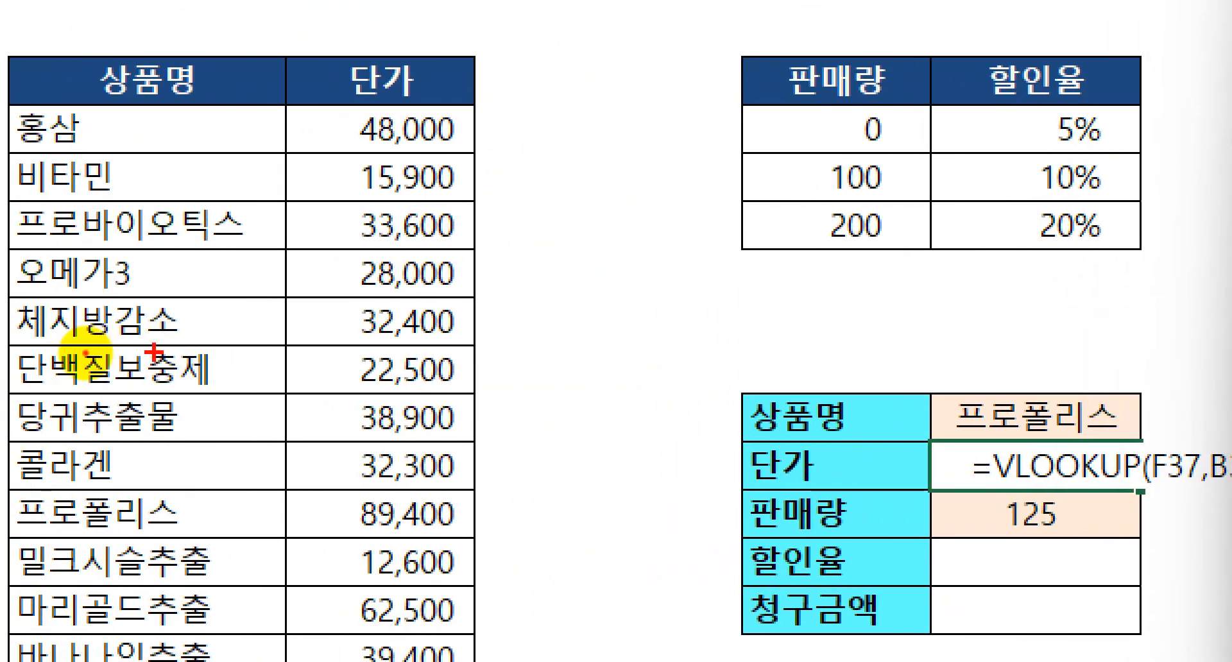
left_click_drag(141, 206, 180, 343)
mouse_move(370, 202)
left_mouse_down()
mouse_move(386, 202)
mouse_move(463, 284)
left_mouse_up()
mouse_move(536, 334)
left_mouse_down()
mouse_move(335, 160)
mouse_move(513, 311)
left_mouse_up()
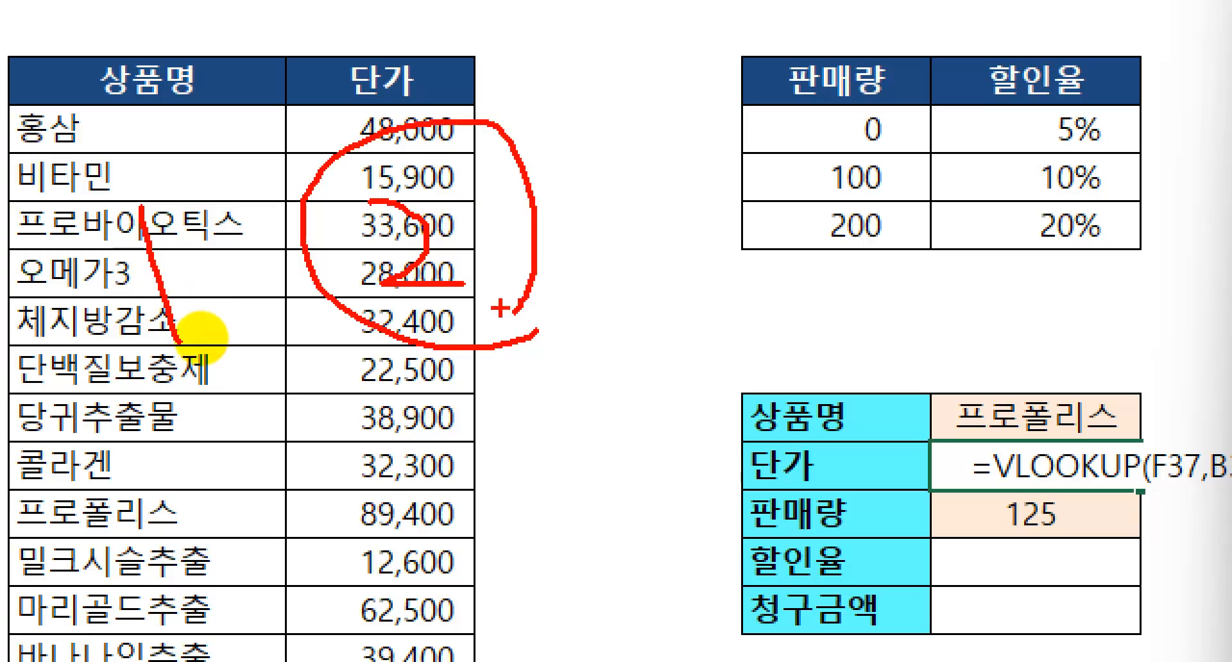
key("Escape")
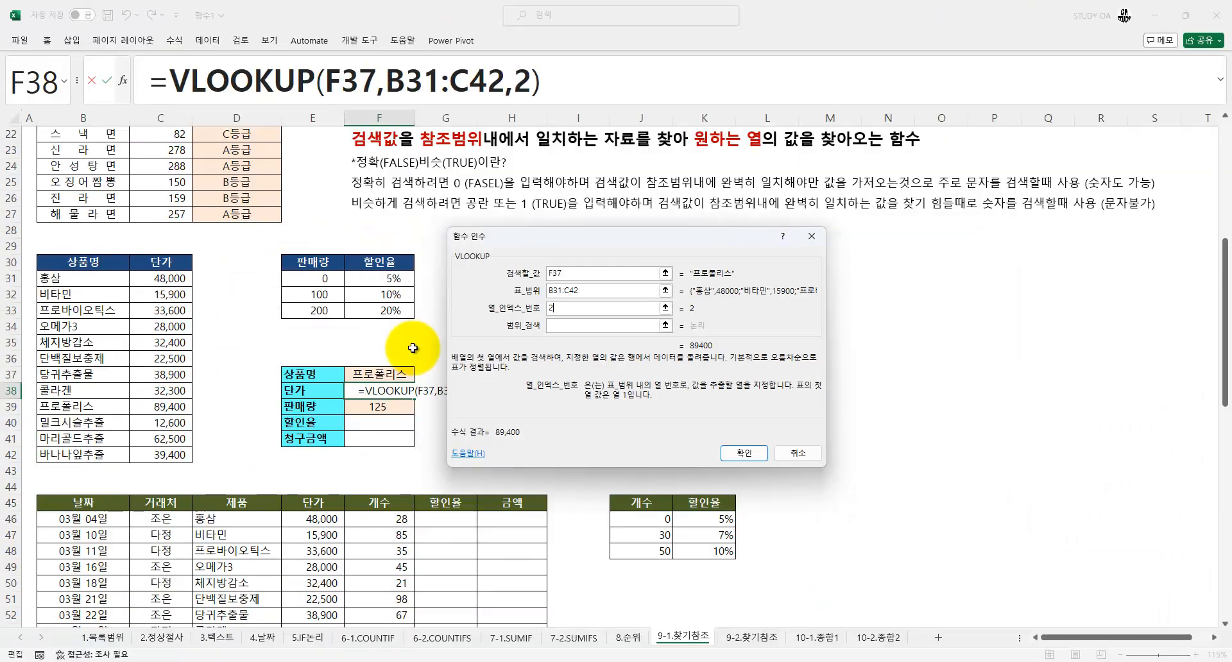
Set the F38 VLOOKUP's range lookup to 0 for an exact match and commit the 단가 formula
key("Tab")
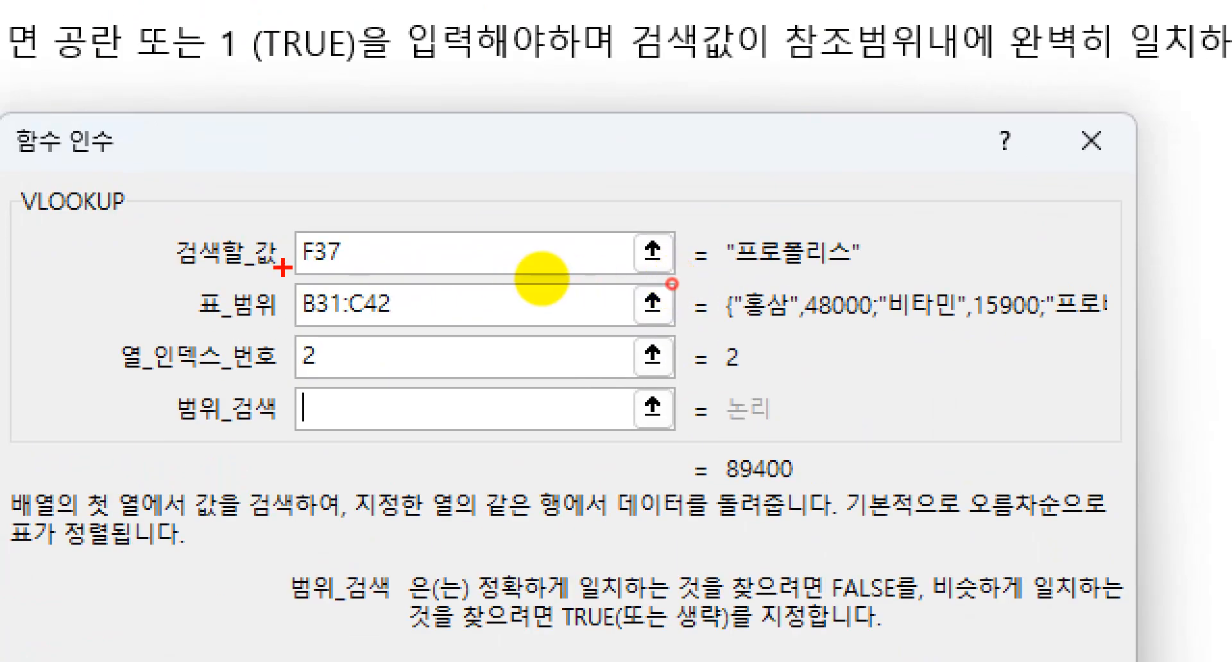
mouse_move(138, 224)
left_mouse_down()
mouse_move(250, 253)
mouse_move(907, 288)
left_mouse_up()
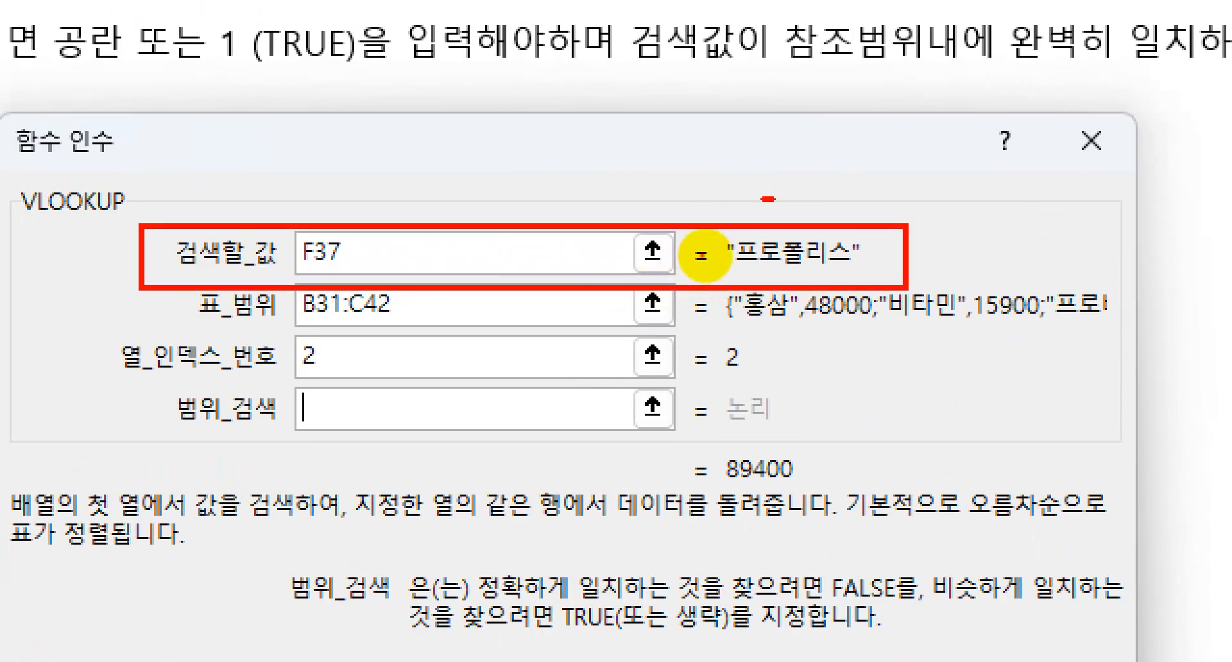
left_click_drag(761, 200, 840, 164)
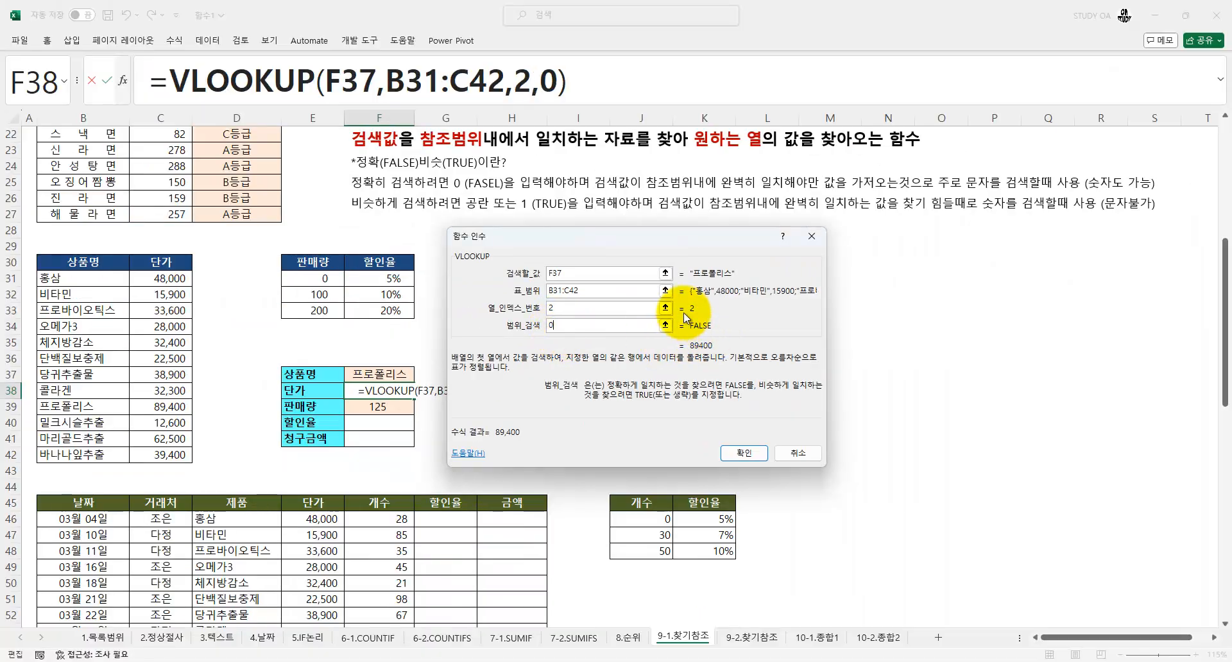
left_click(743, 454)
Test the 단가 lookup by choosing 단백질보충제 and other products in F37, leaving 체지방감소 as the 상품명
left_click(393, 376)
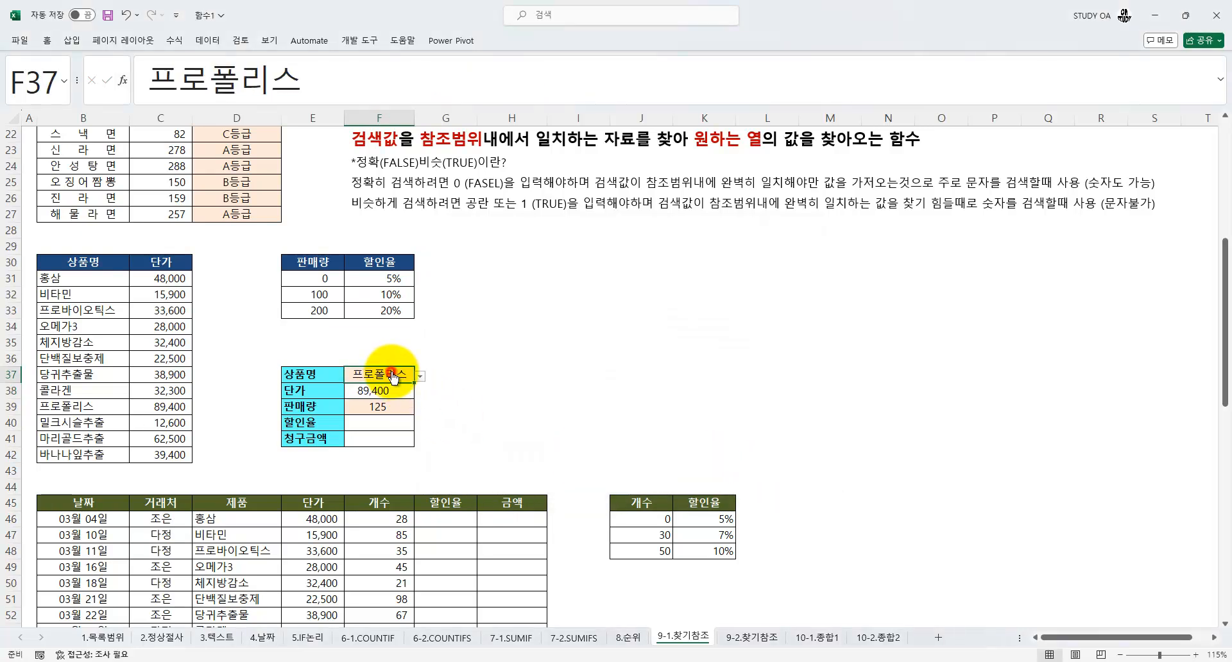
left_click(419, 376)
left_click(409, 97)
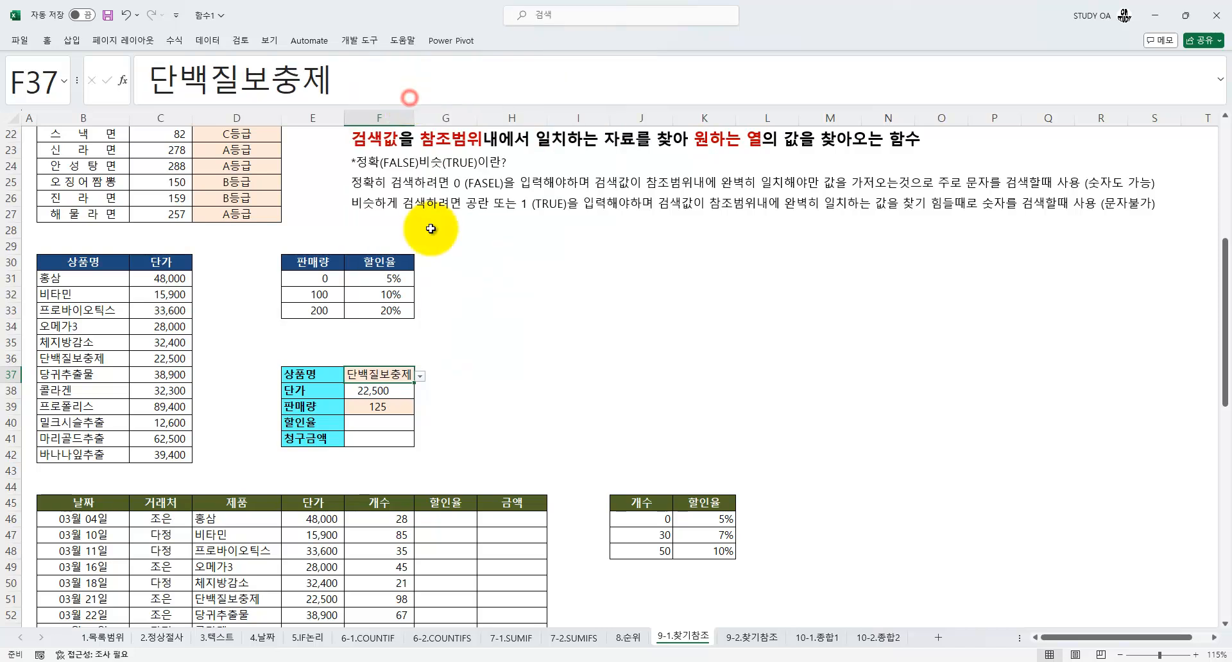
left_click(419, 376)
left_click(426, 338)
left_click(420, 376)
left_click(404, 31)
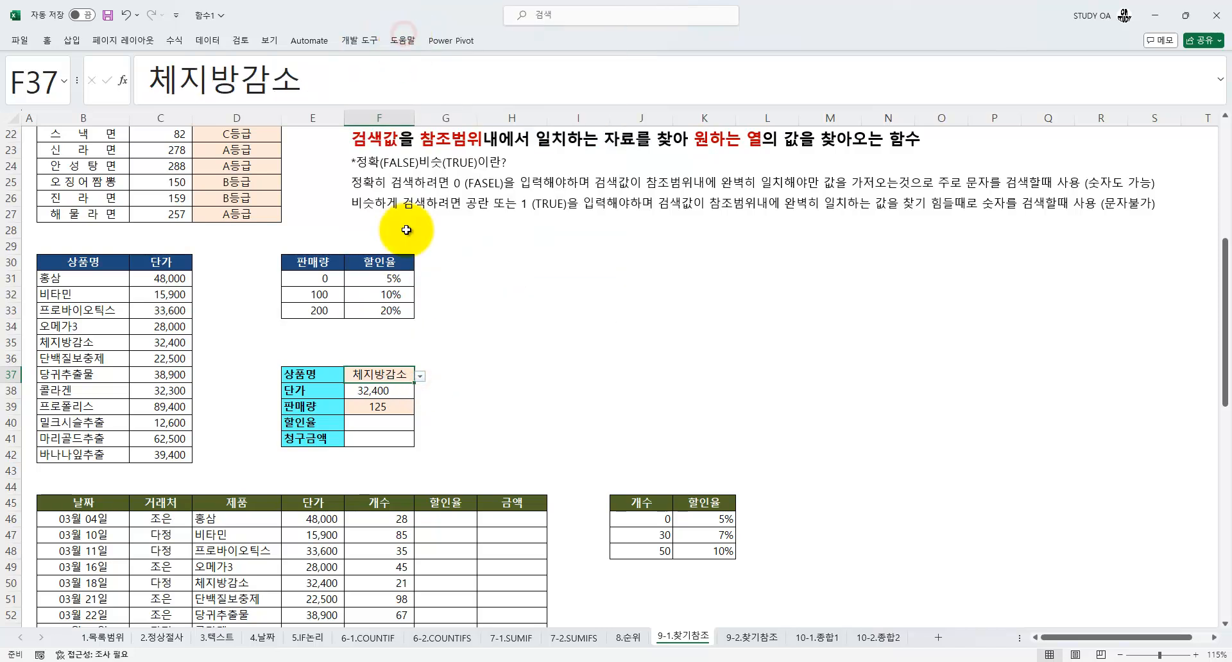
Start a VLOOKUP for the 할인율 in F40 with the 판매량 cell F39 as its lookup value
left_click(385, 422)
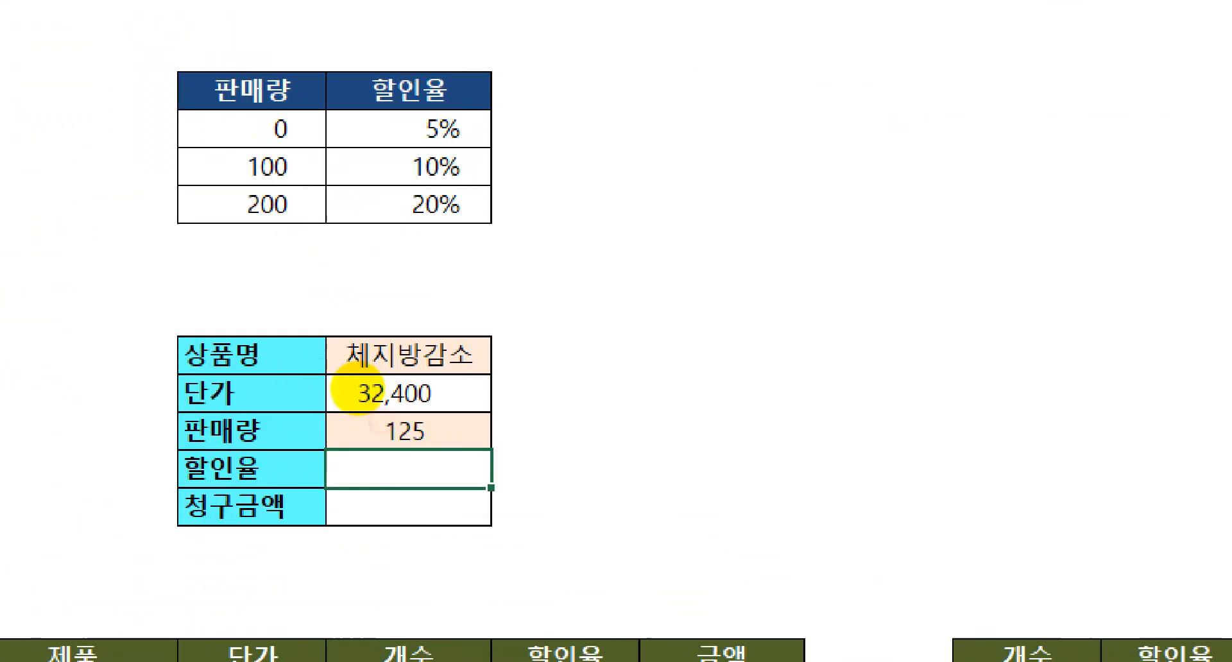
mouse_move(414, 425)
left_mouse_down()
mouse_move(362, 421)
mouse_move(419, 418)
mouse_move(390, 411)
left_mouse_up()
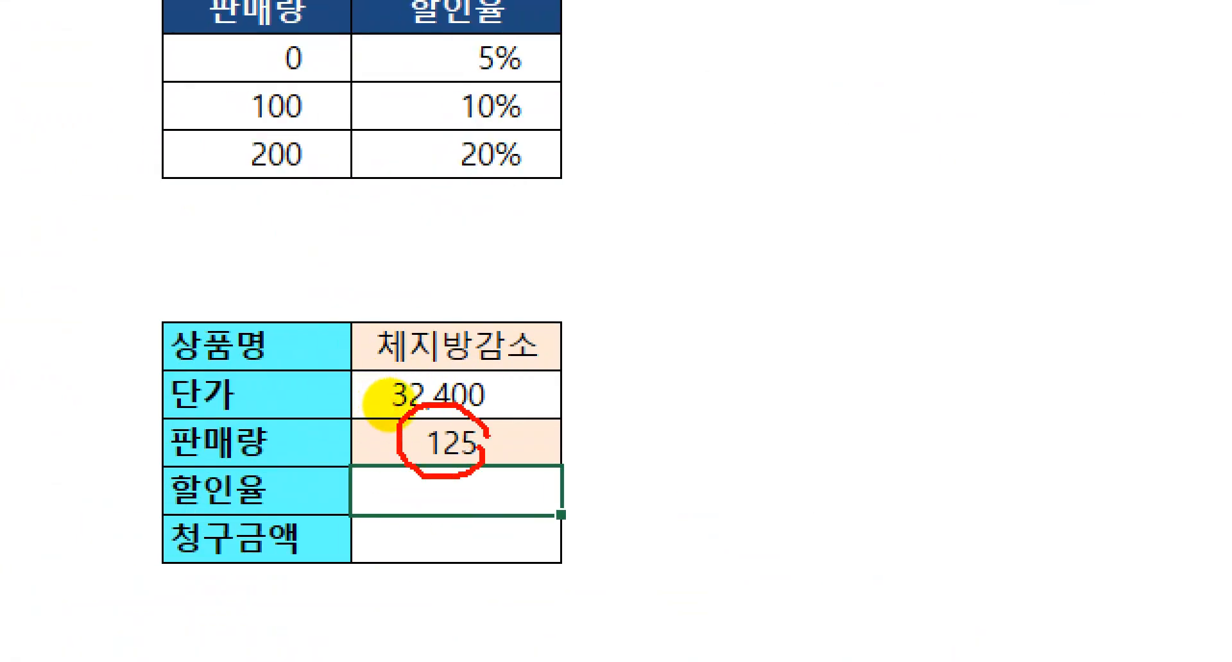
left_click_drag(390, 427, 383, 420)
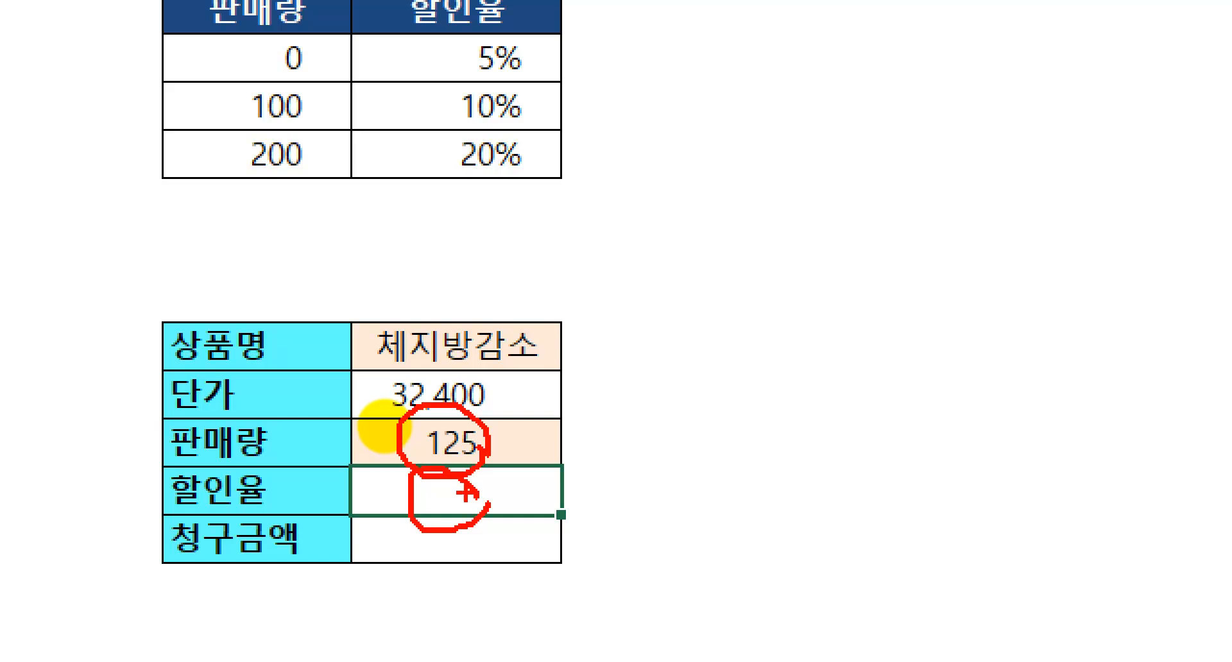
mouse_move(171, 38)
left_mouse_down()
mouse_move(352, 156)
mouse_move(558, 172)
left_mouse_up()
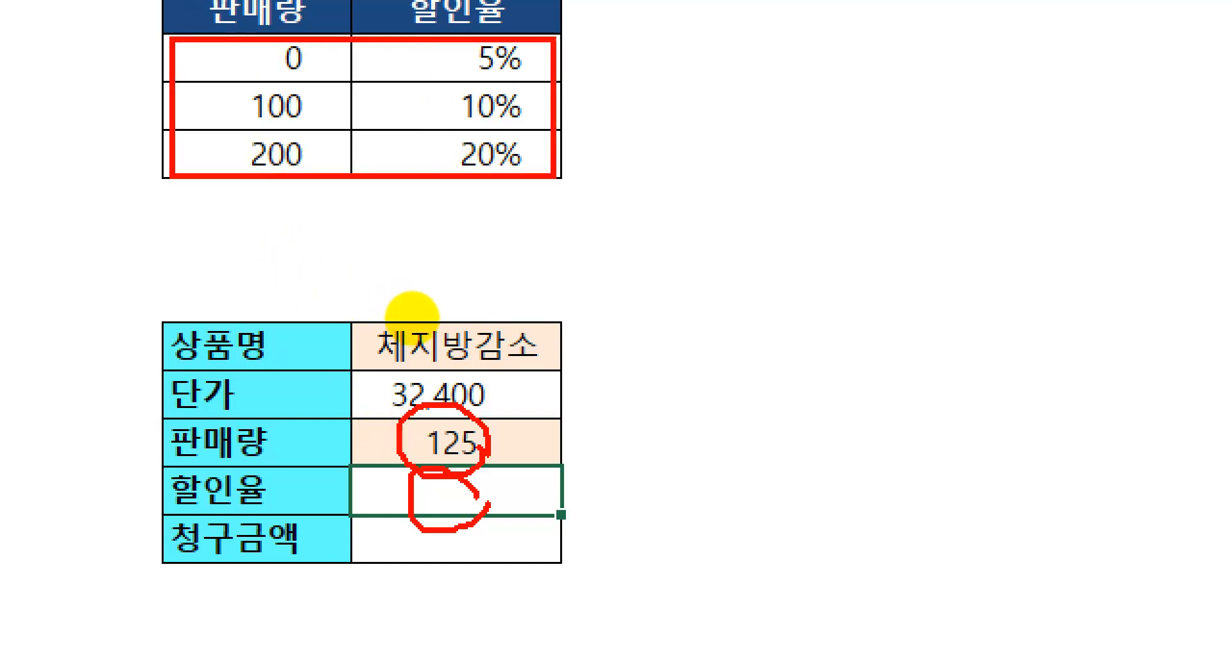
key("Escape")
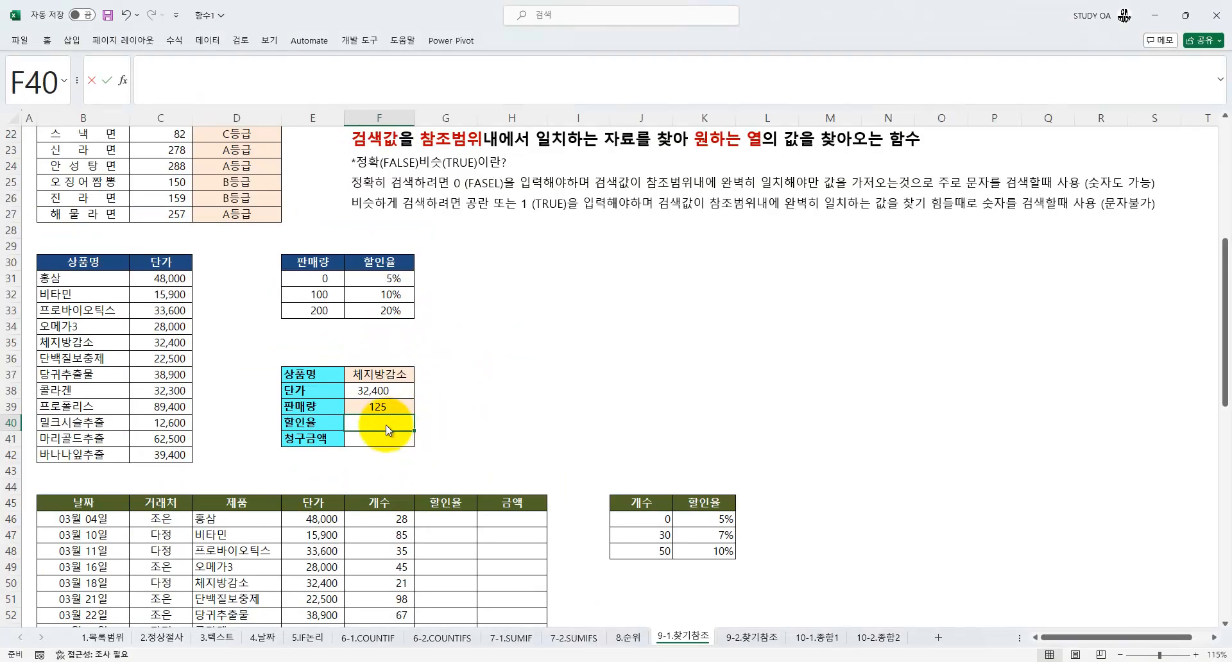
type("=VL")
key("Tab")
key("ctrl+a")
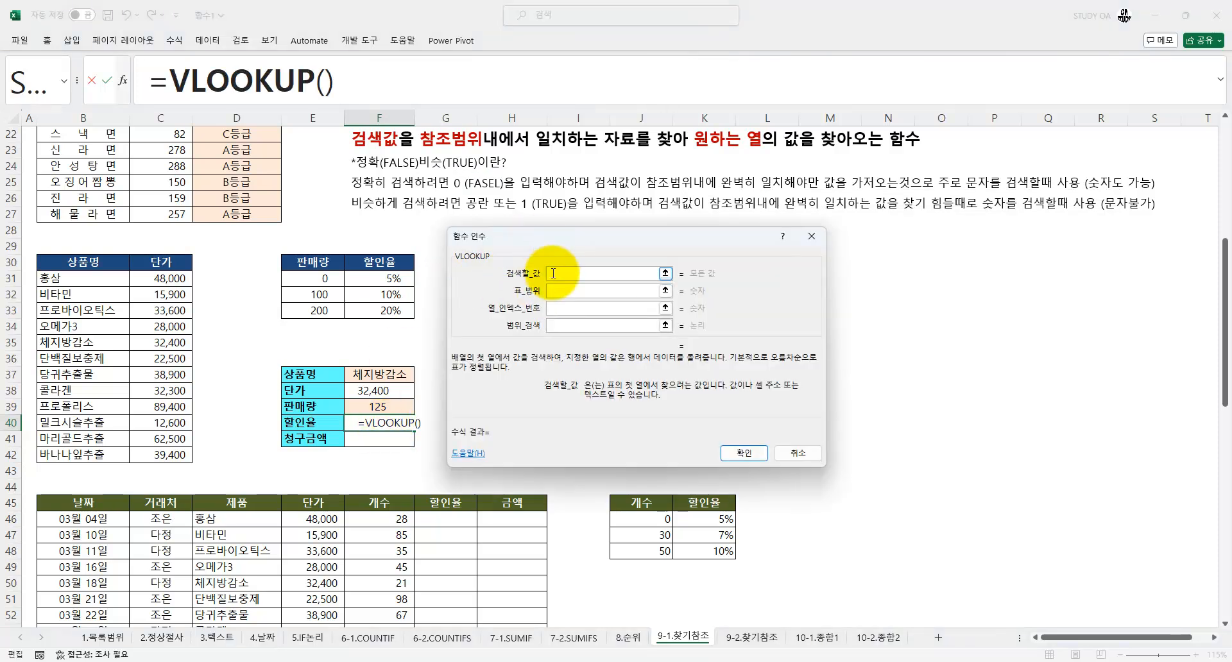
left_click(372, 408)
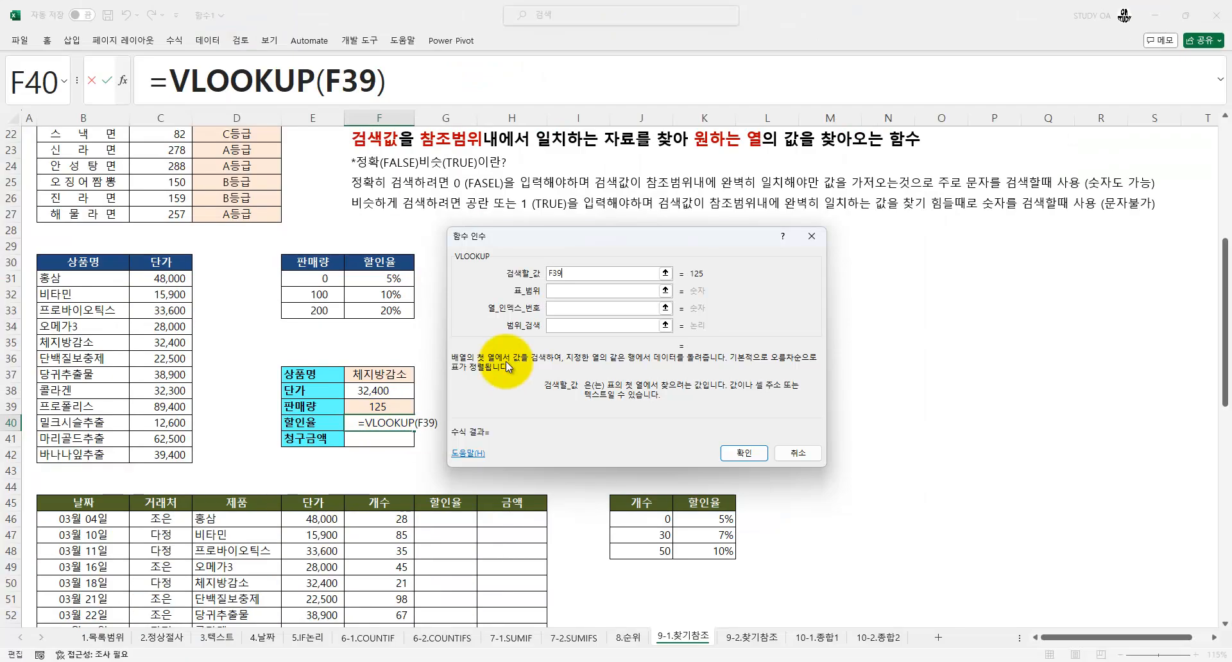
Set the F40 VLOOKUP's table range to the discount table E31:F33 and its column index number to 2
key("Tab")
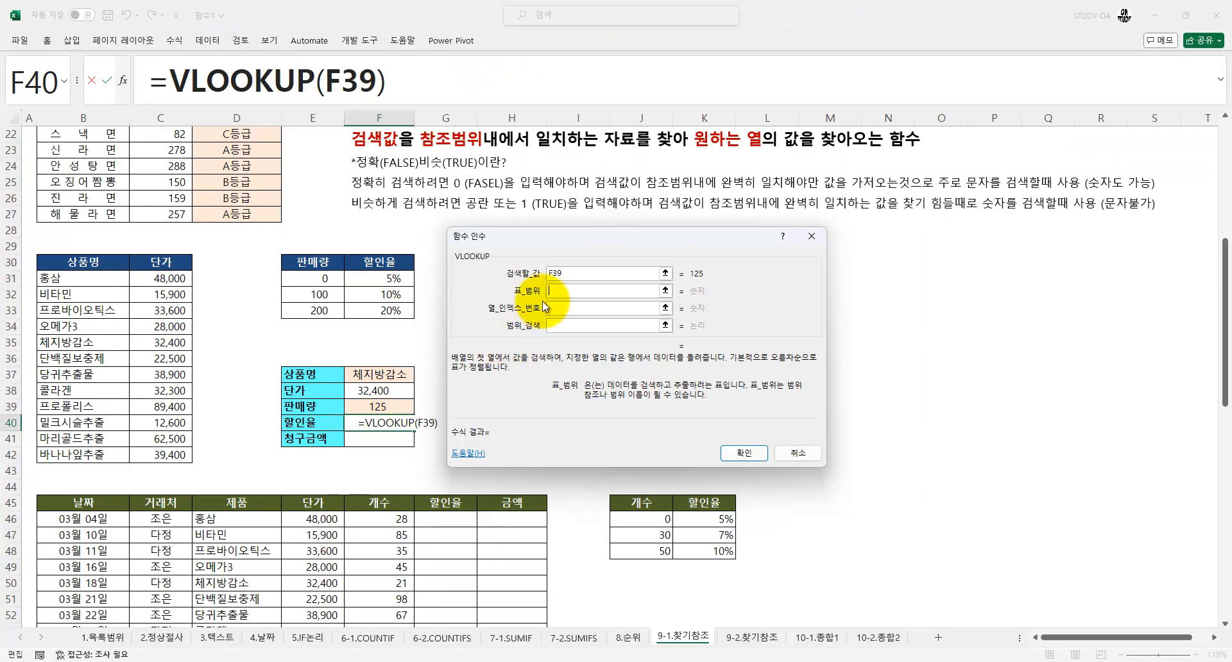
left_click(313, 277)
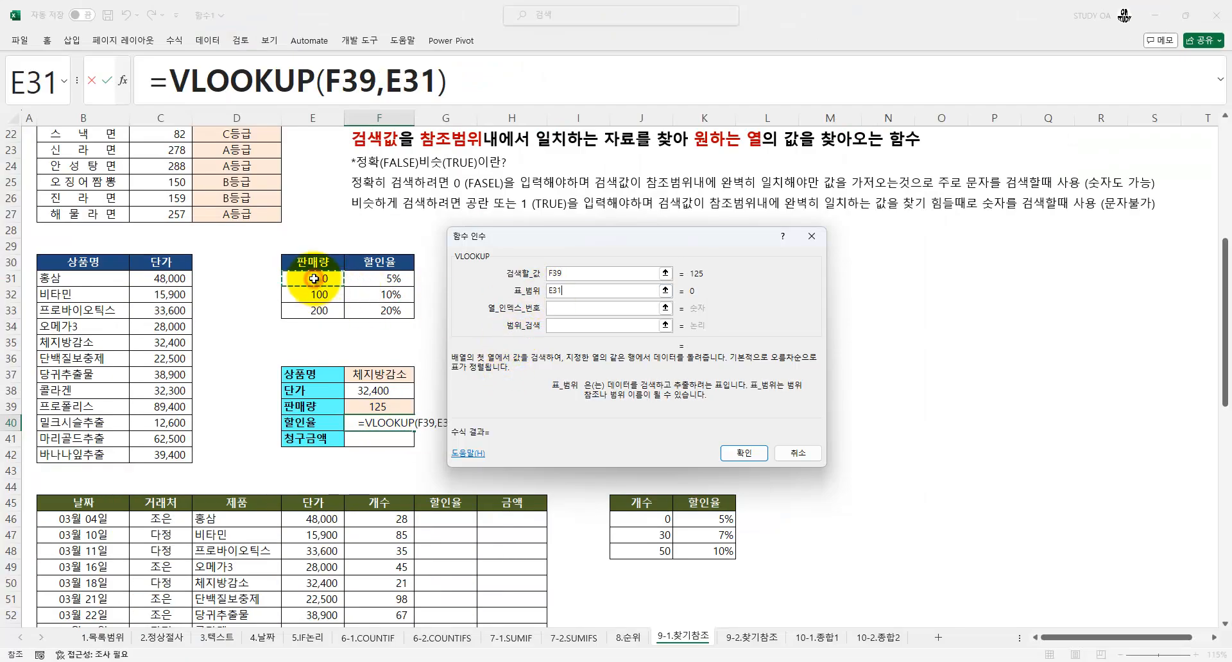
left_click_drag(314, 278, 369, 276)
left_click_drag(371, 297, 392, 310)
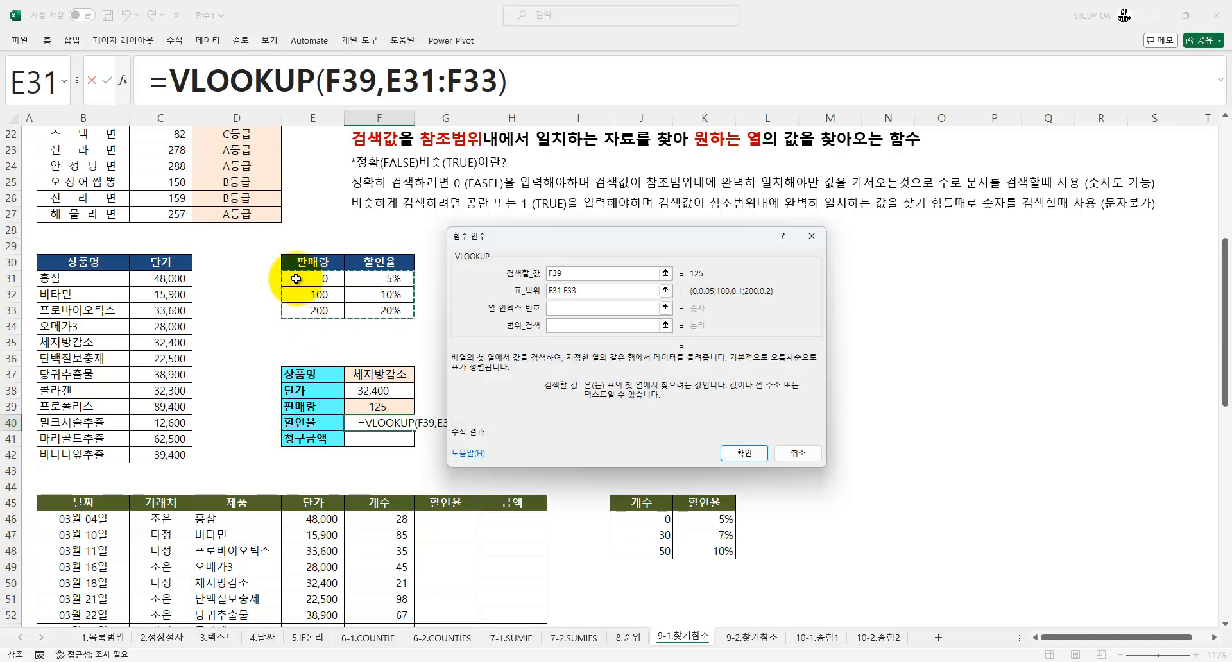
key("Tab")
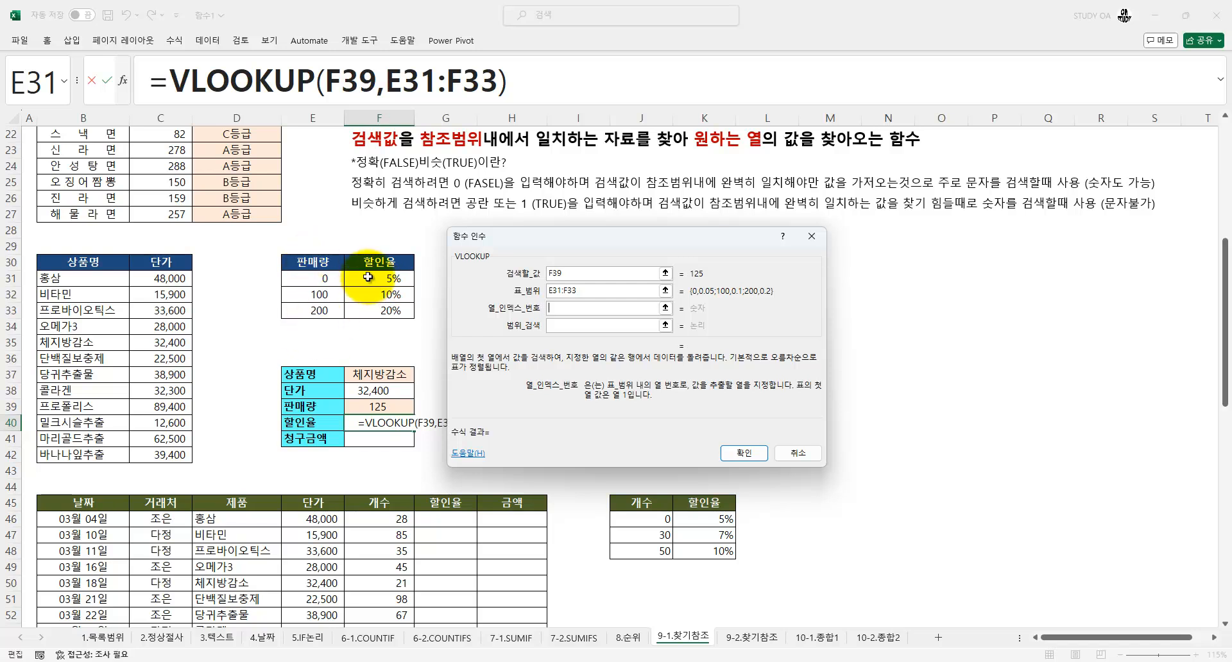
type("2")
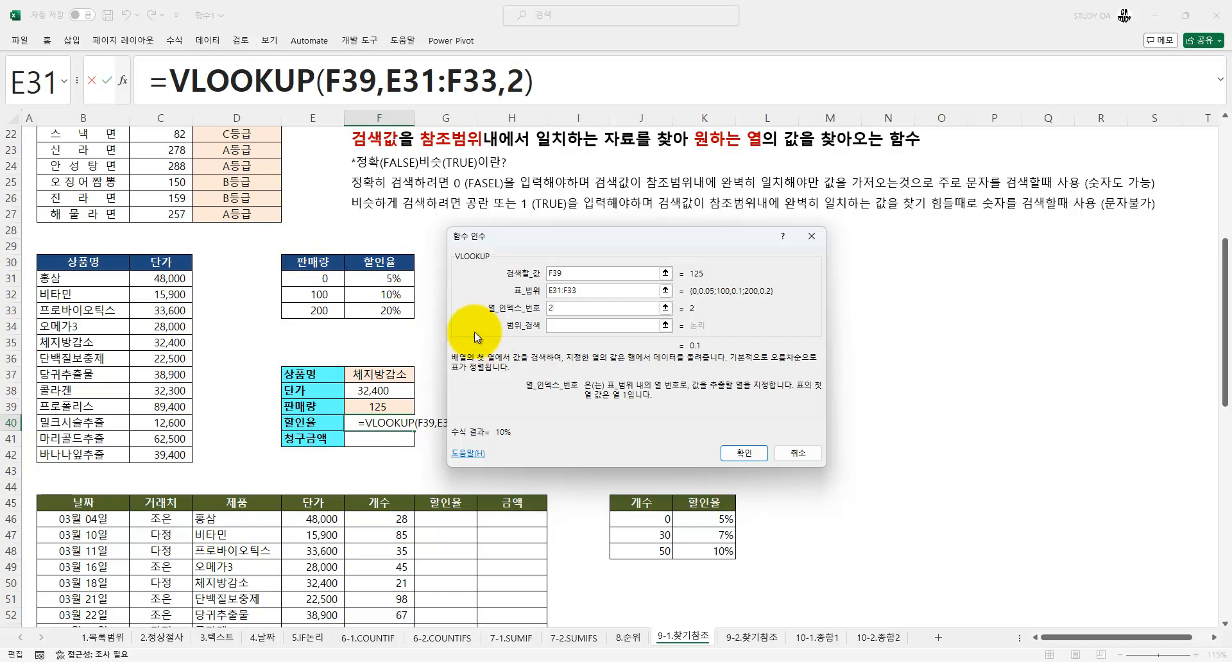
Set the F40 VLOOKUP's range lookup to 1 for an approximate match and commit the 할인율 formula
key("Tab")
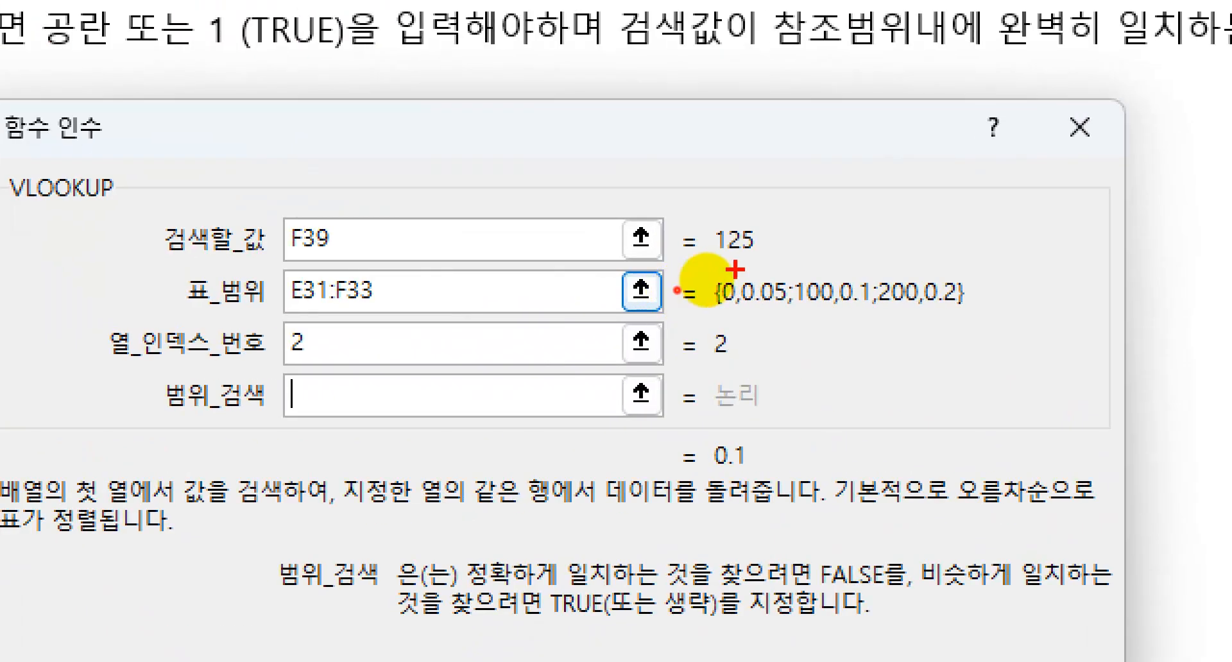
mouse_move(766, 191)
left_mouse_down()
mouse_move(724, 282)
mouse_move(761, 202)
left_mouse_up()
key("Escape")
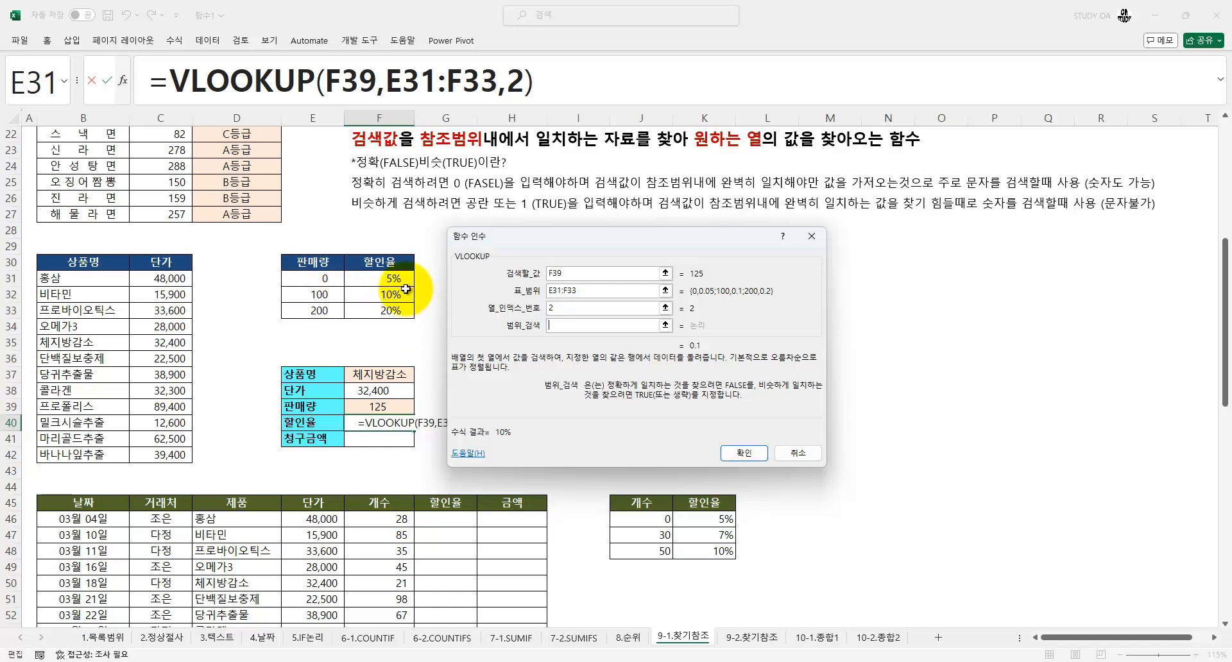
type("1")
left_click(741, 453)
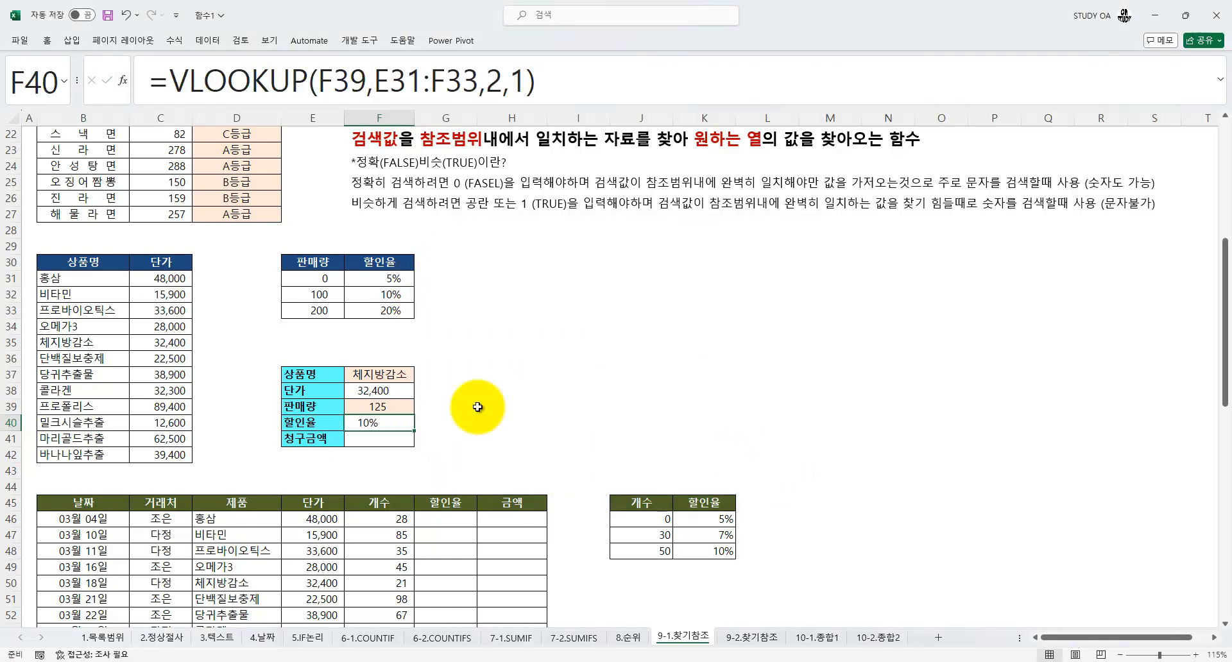
Start the 청구금액 formula in F41 by multiplying the 단가 in F38 by the 판매량 in F39
scroll(475, 407, "down", 1)
scroll(431, 420, "down", 1)
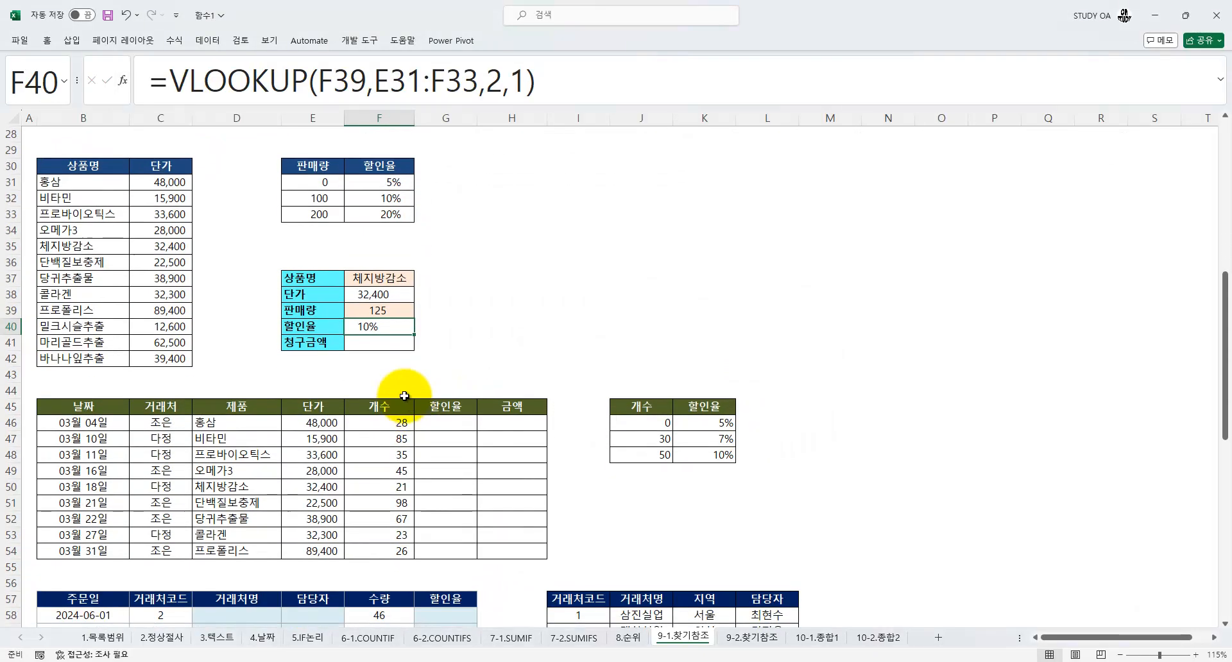
left_click(358, 340)
type("=")
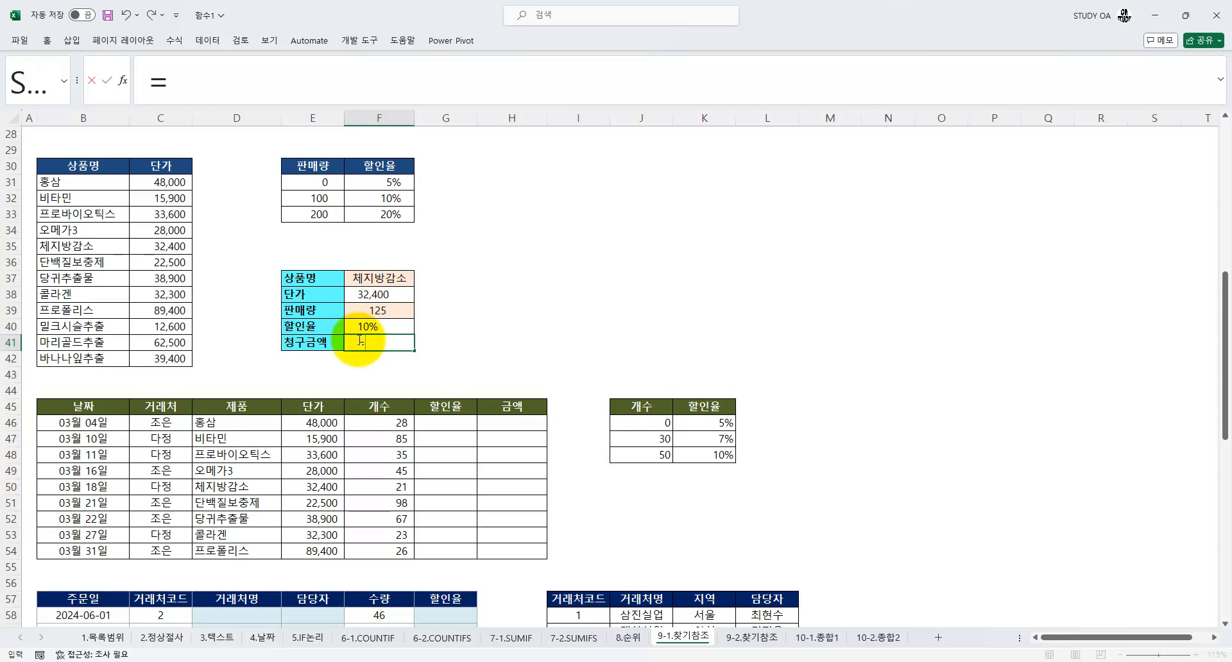
key("Up")
key("Up")
key("Up")
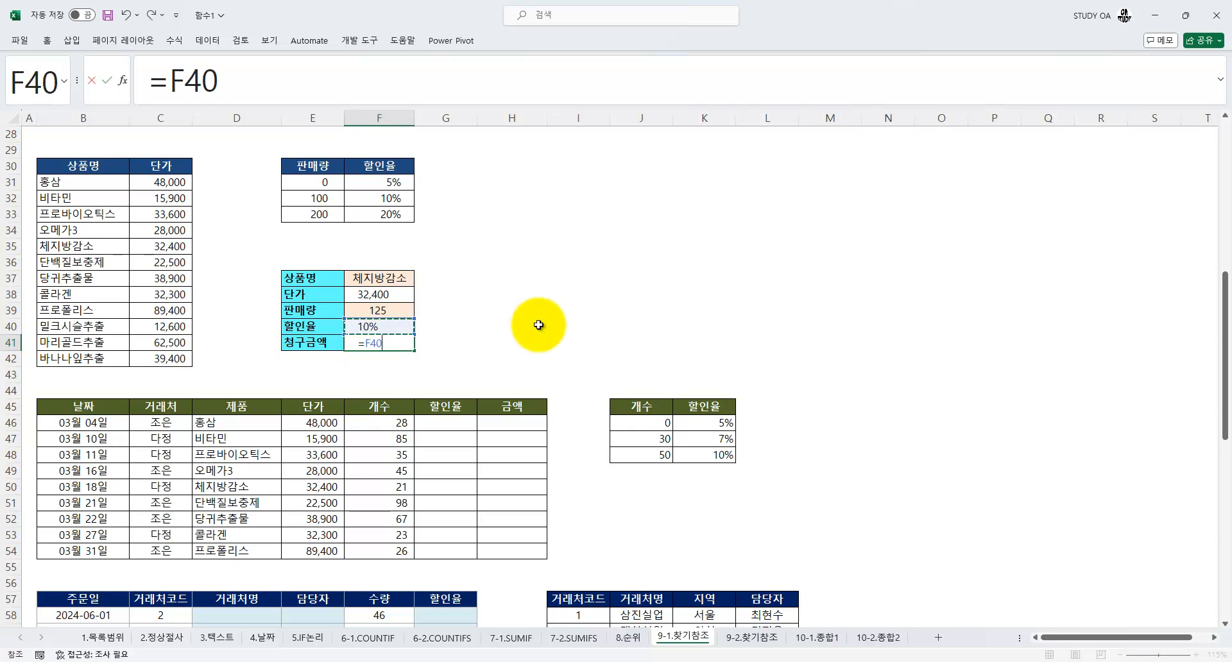
type("*")
key("Up")
key("Up")
type("*")
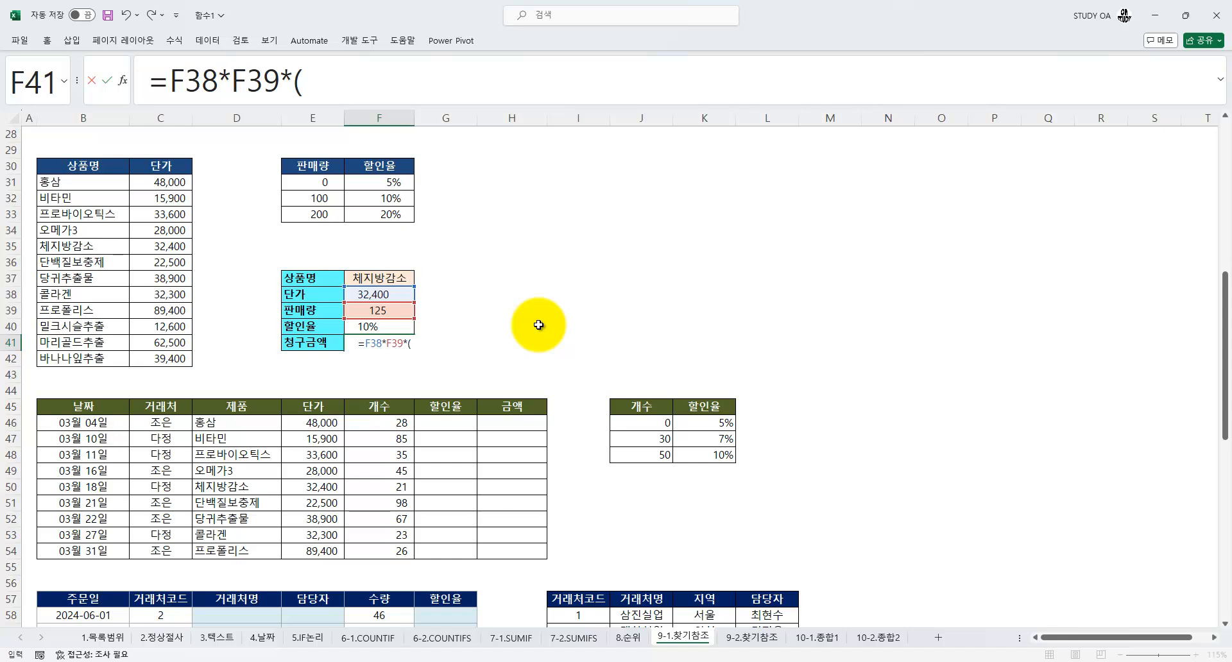
Complete the 청구금액 formula in F41 with the discount factor (1-F40) and commit it
left_click(391, 324)
type(")")
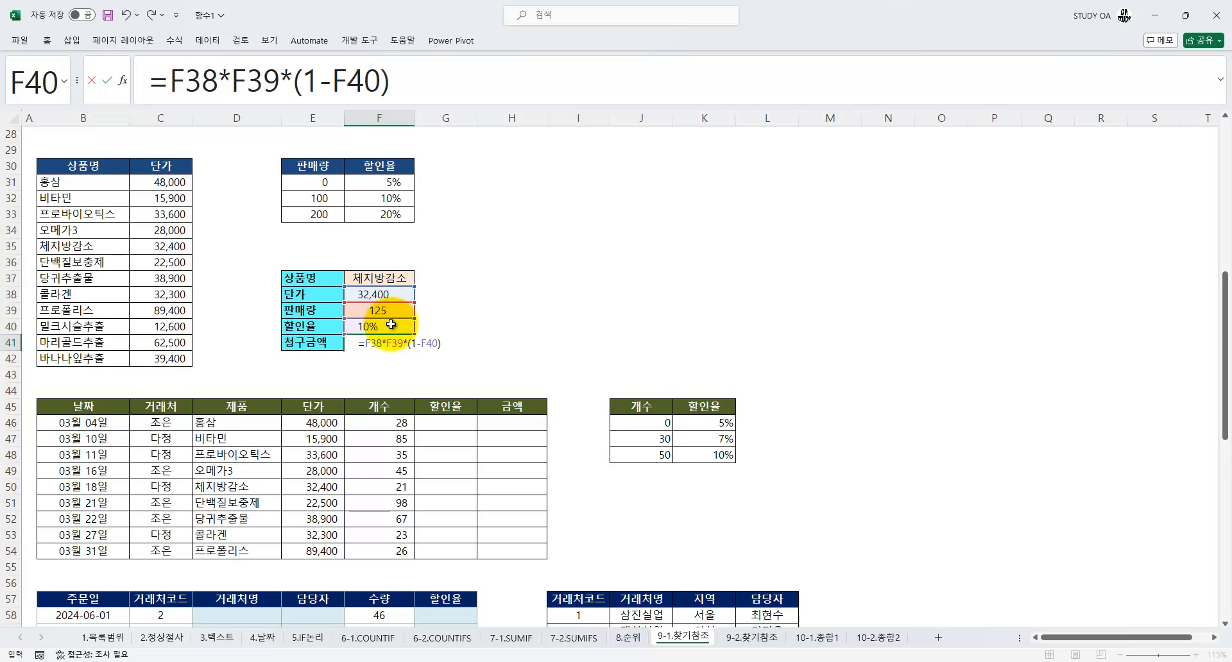
key("Return")
left_click(386, 344)
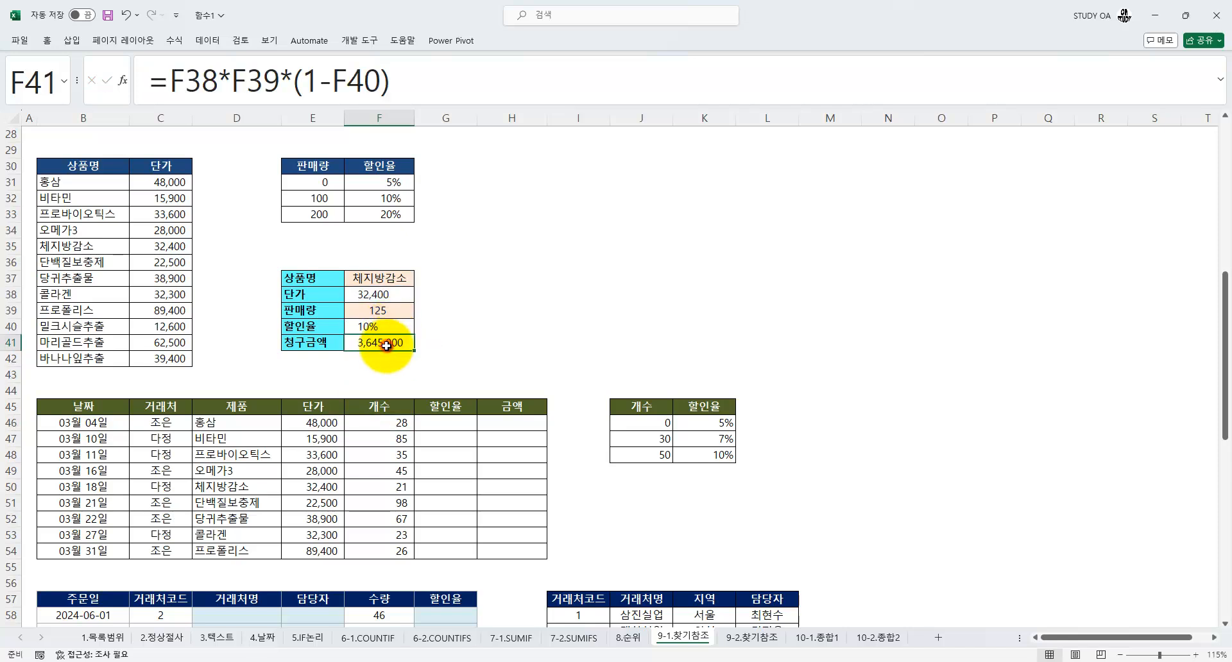
Test the 할인율 and 청구금액 formulas with a 판매량 of 180 in F39, leaving 200 as the final value
left_click(378, 312)
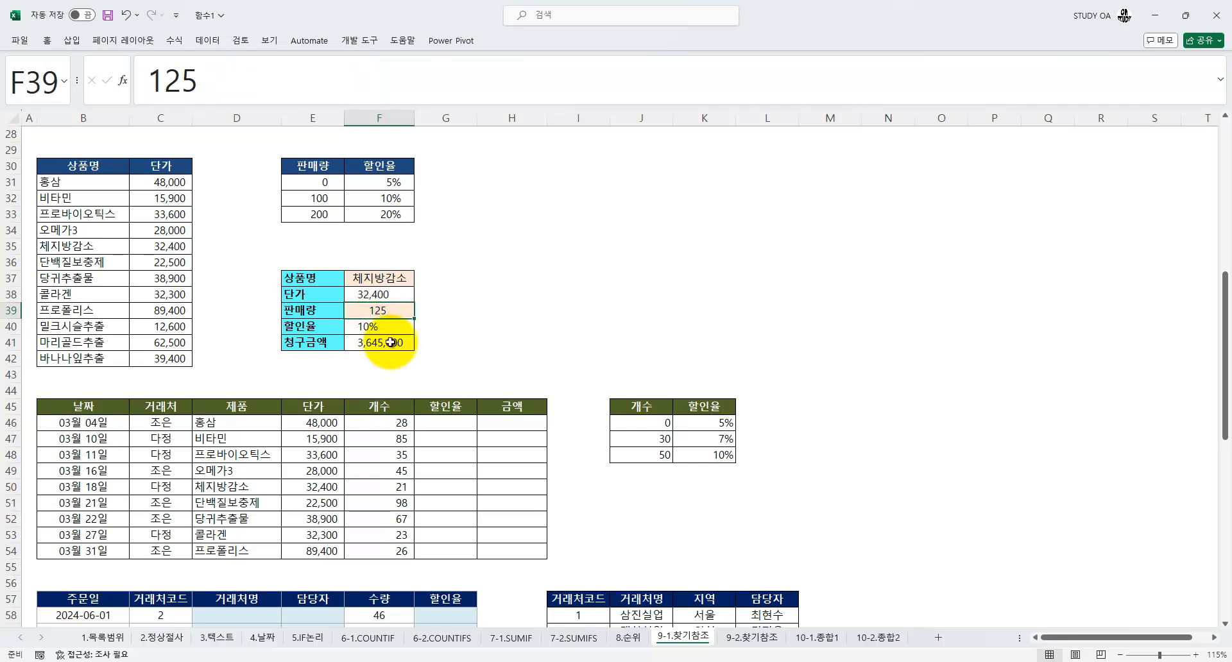
type("180")
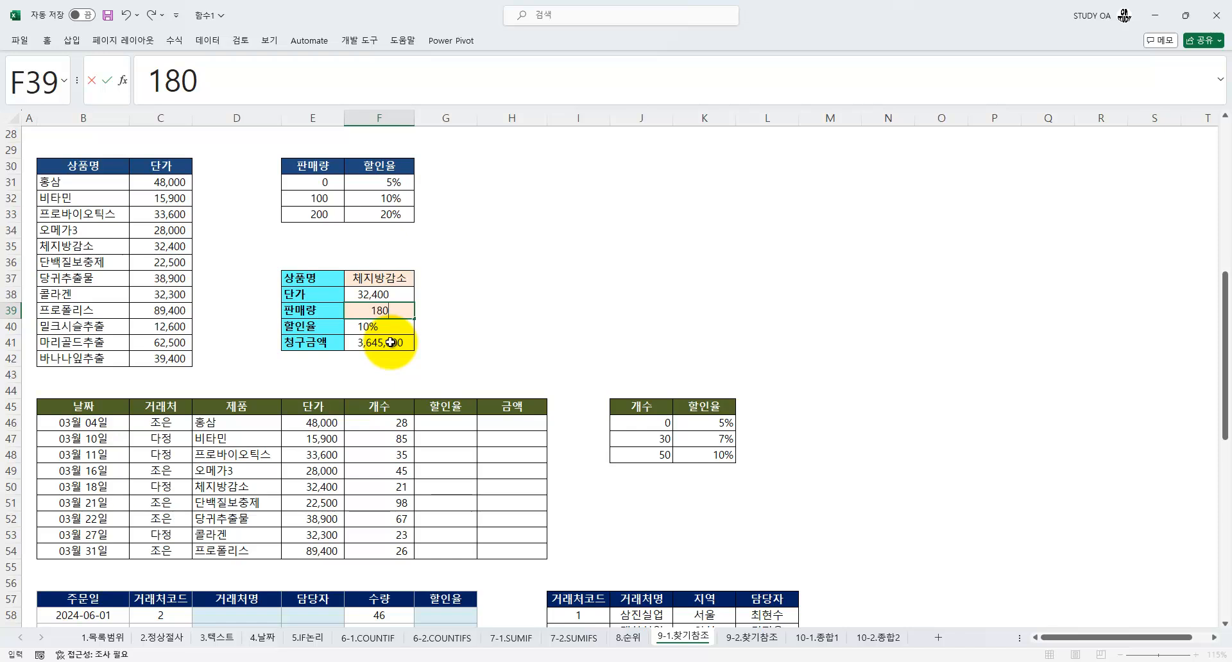
key("Return")
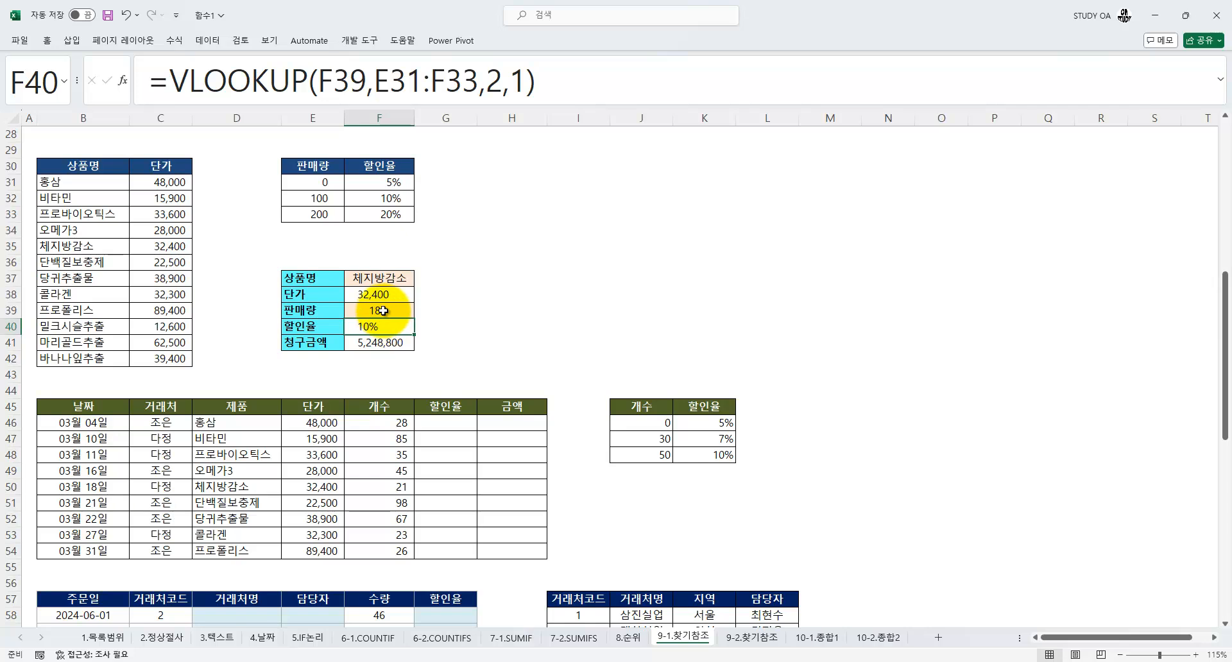
left_click(383, 311)
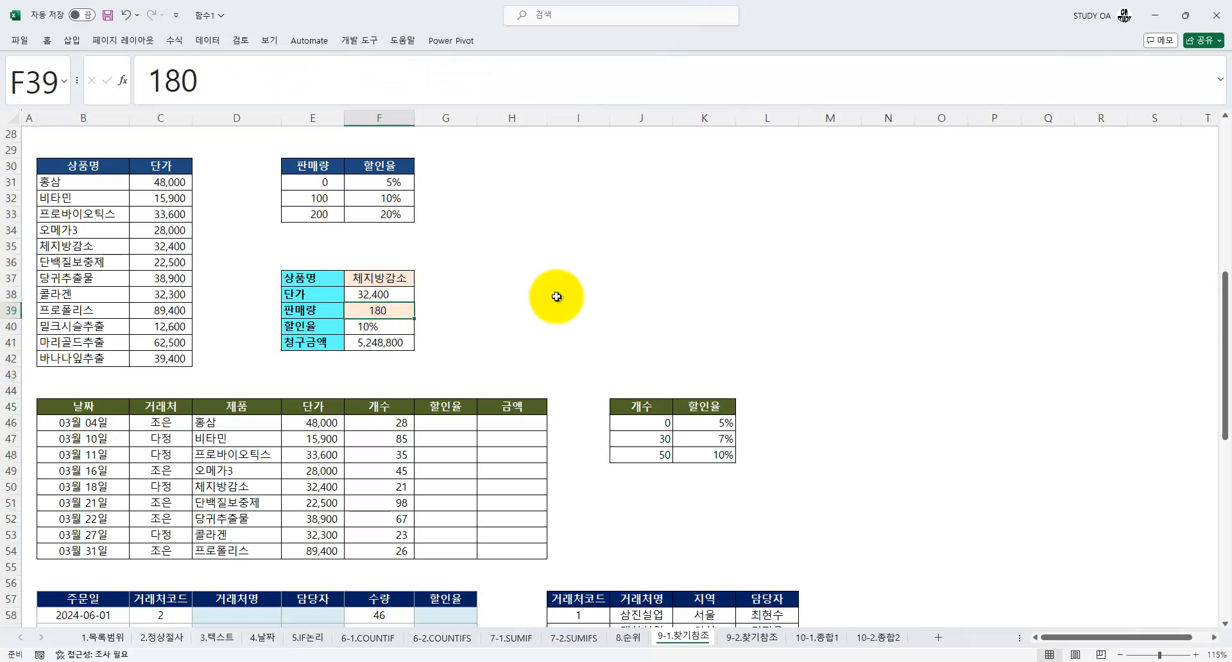
type("200")
key("Return")
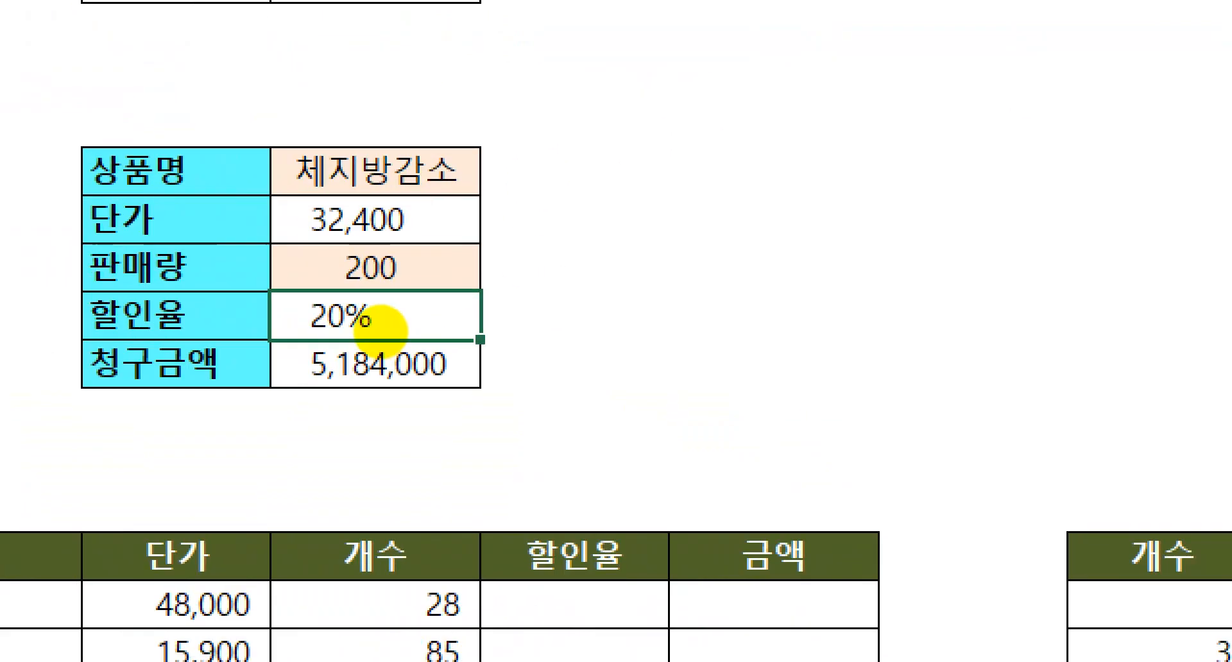
mouse_move(478, 385)
left_mouse_down()
mouse_move(449, 404)
mouse_move(325, 336)
mouse_move(456, 381)
left_mouse_up()
key("Escape")
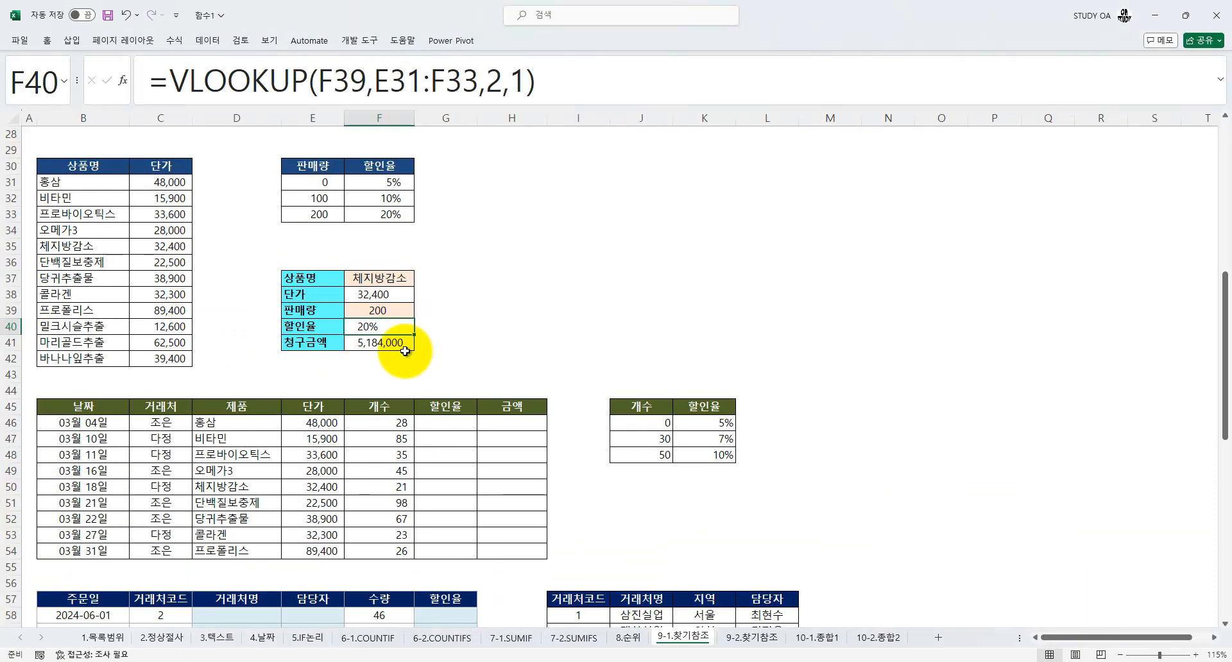
Start a VLOOKUP for the 할인율 in G46 of the sales table with the 개수 cell F46 as its lookup value
scroll(381, 312, "down", 2)
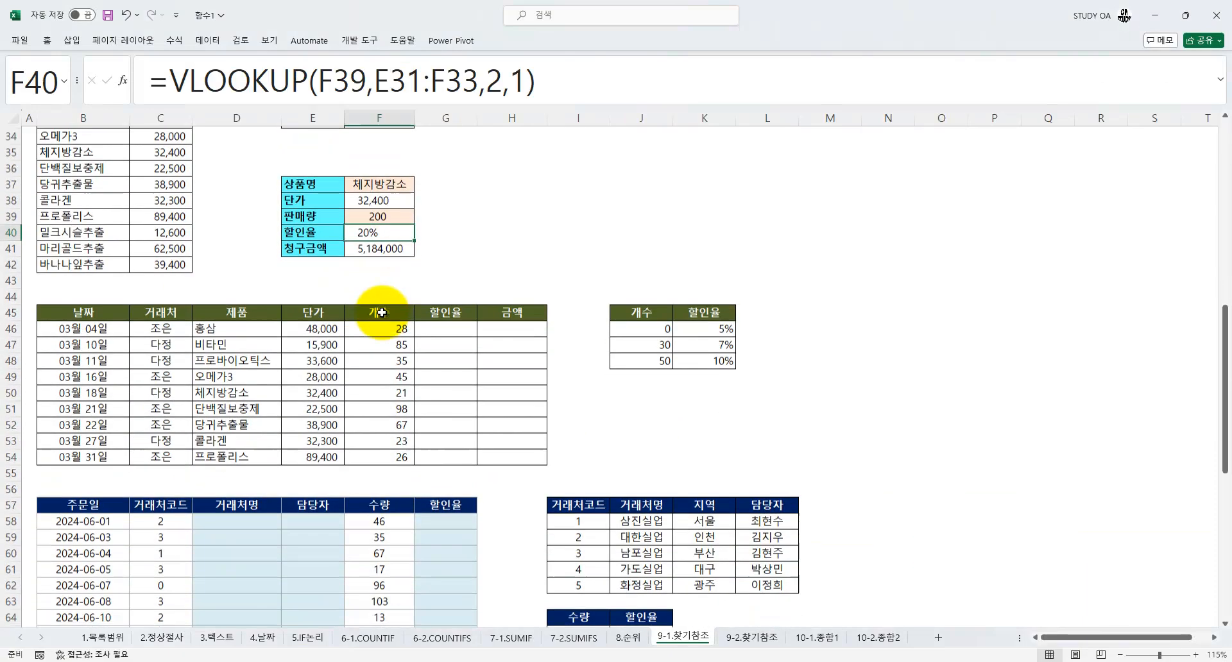
scroll(372, 307, "down", 1)
scroll(410, 286, "down", 1)
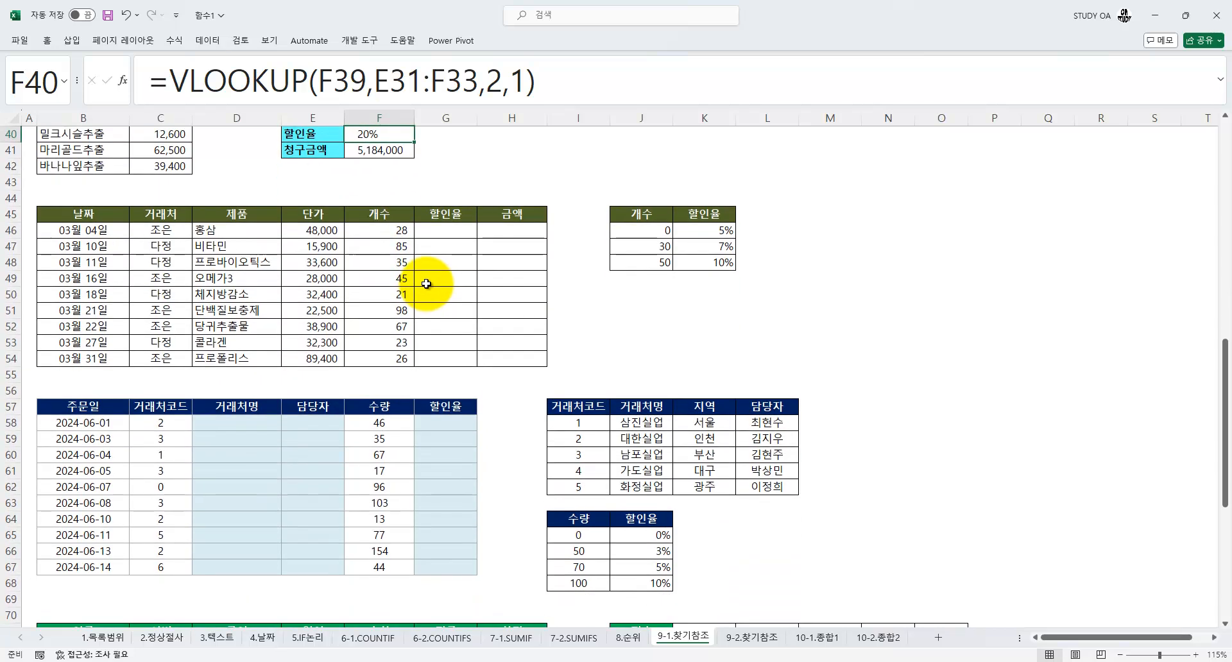
left_click(449, 227)
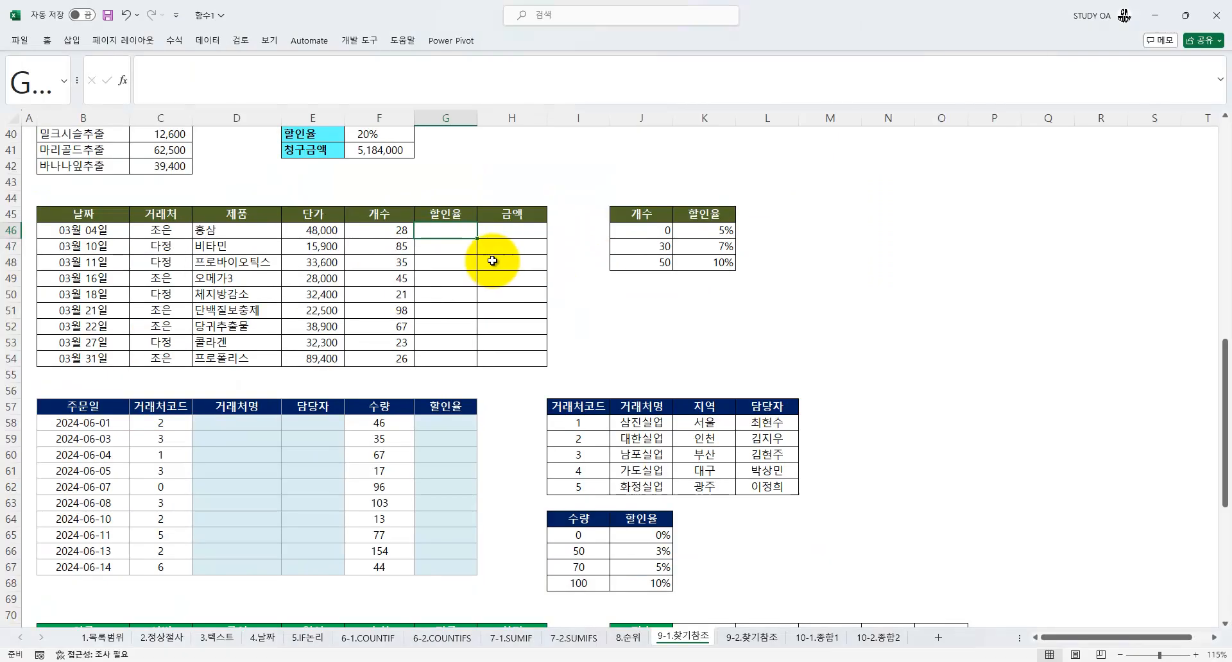
type("=VLOOKUP(")
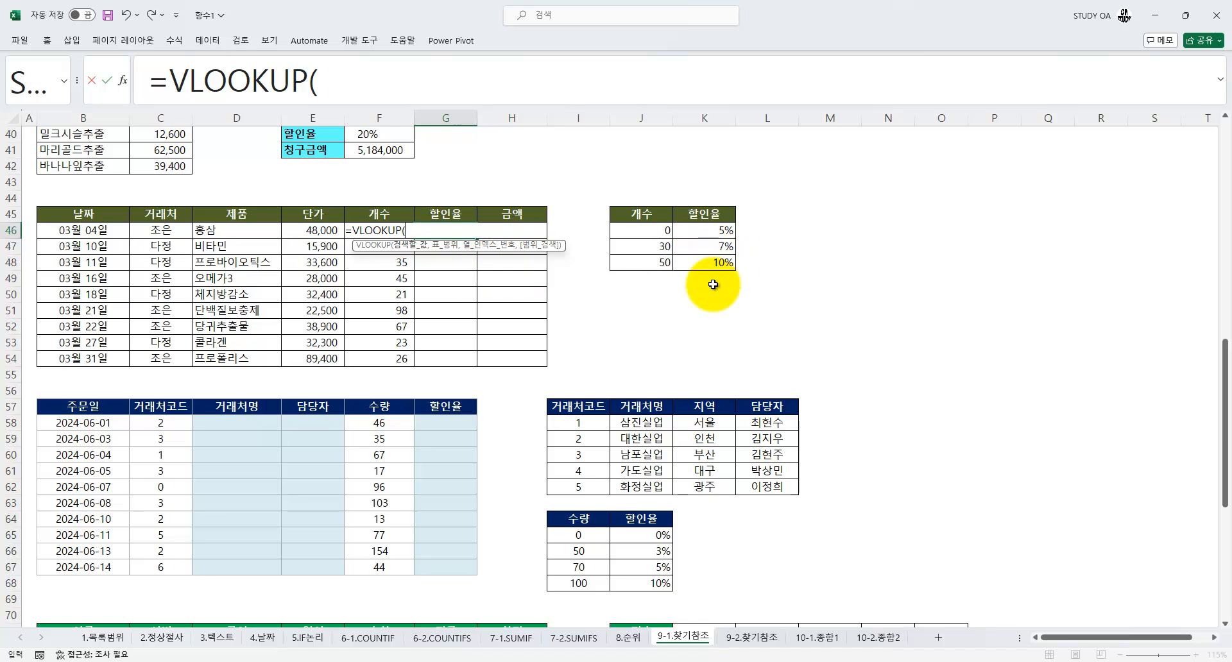
key("Left")
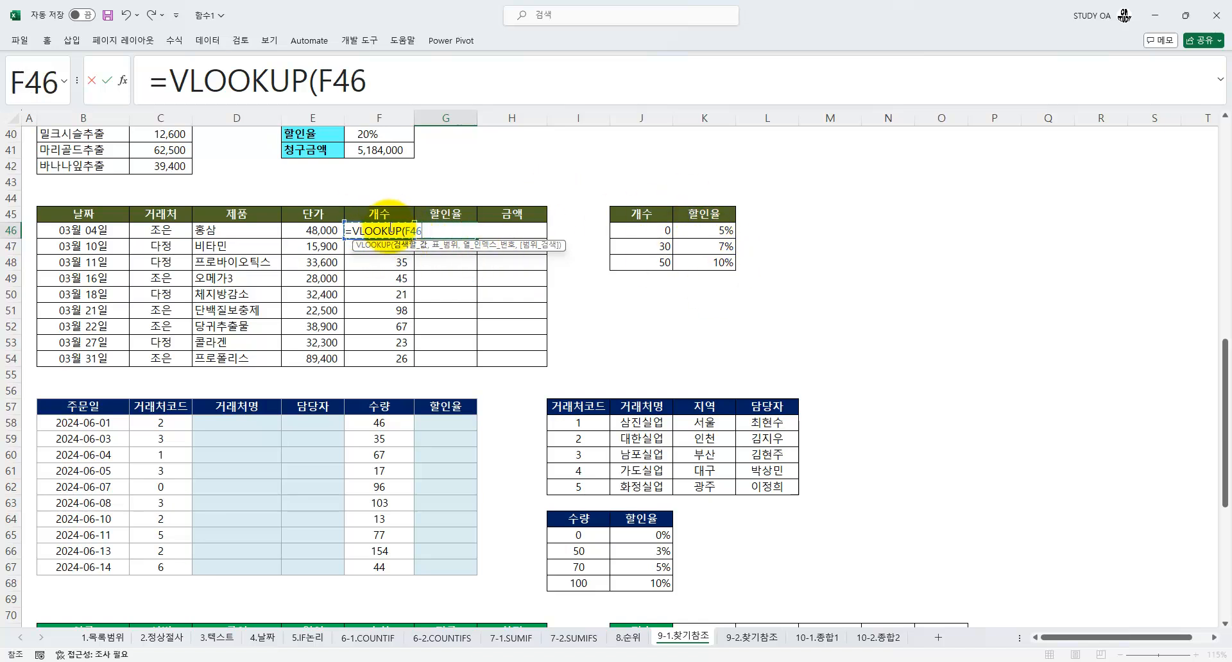
type(",")
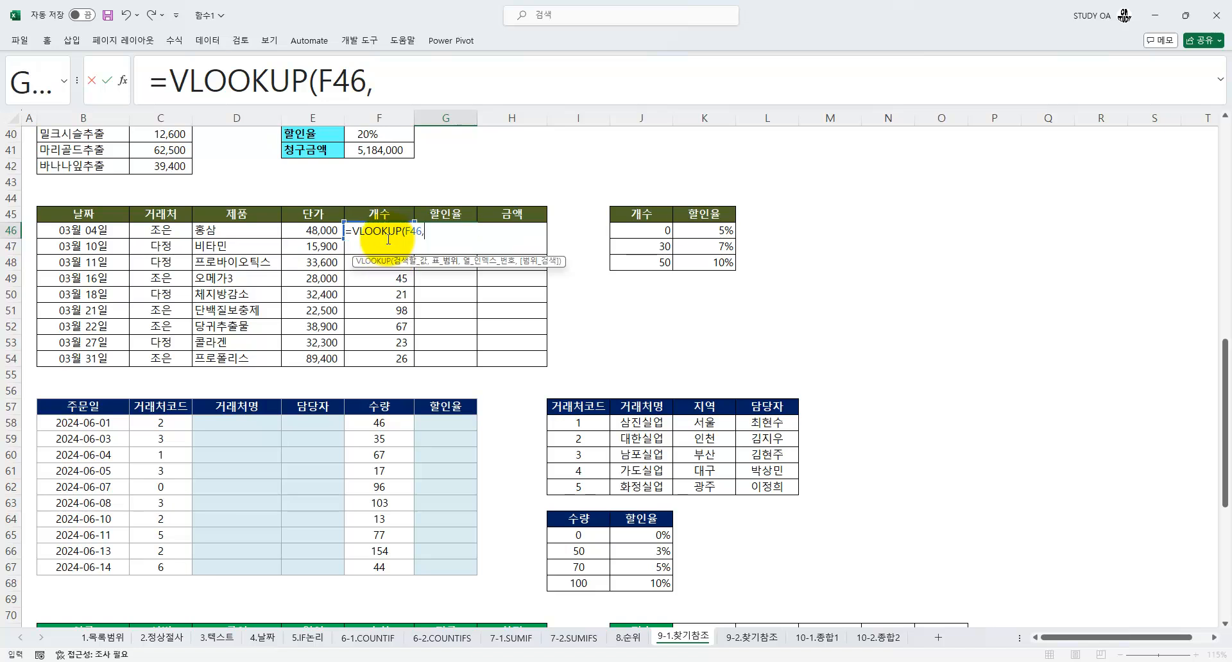
Set the G46 VLOOKUP's table range to the absolute reference $J$46:$K$48 and its column index number to 2
left_click_drag(626, 234, 706, 262)
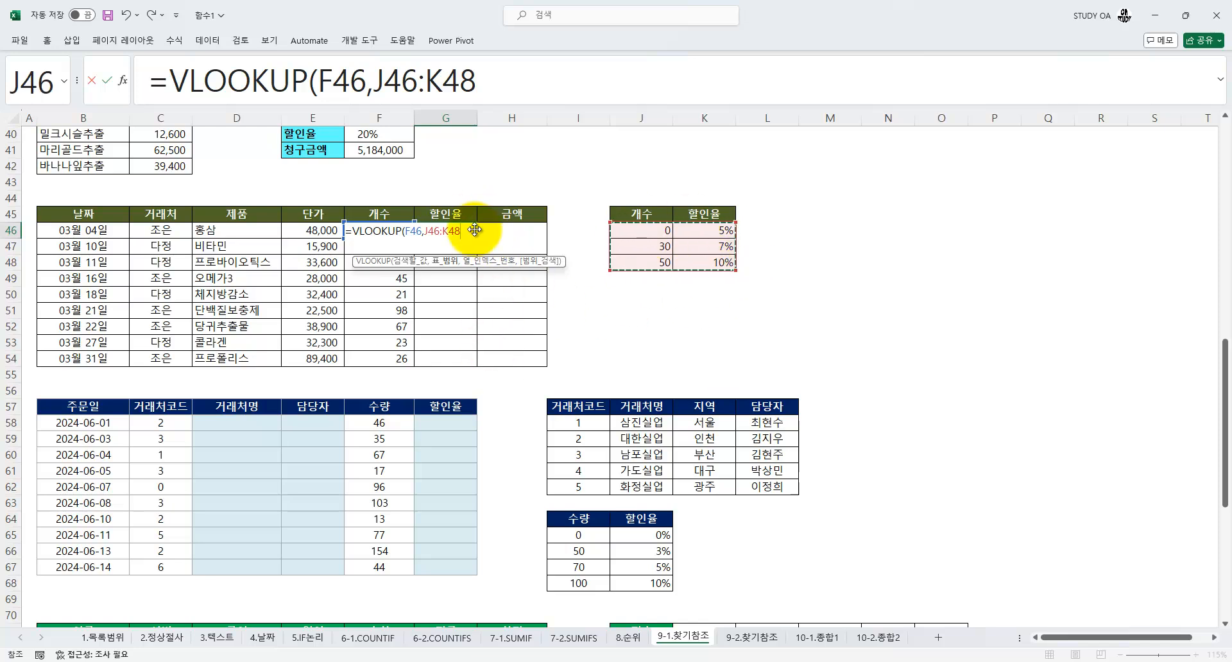
key("F4")
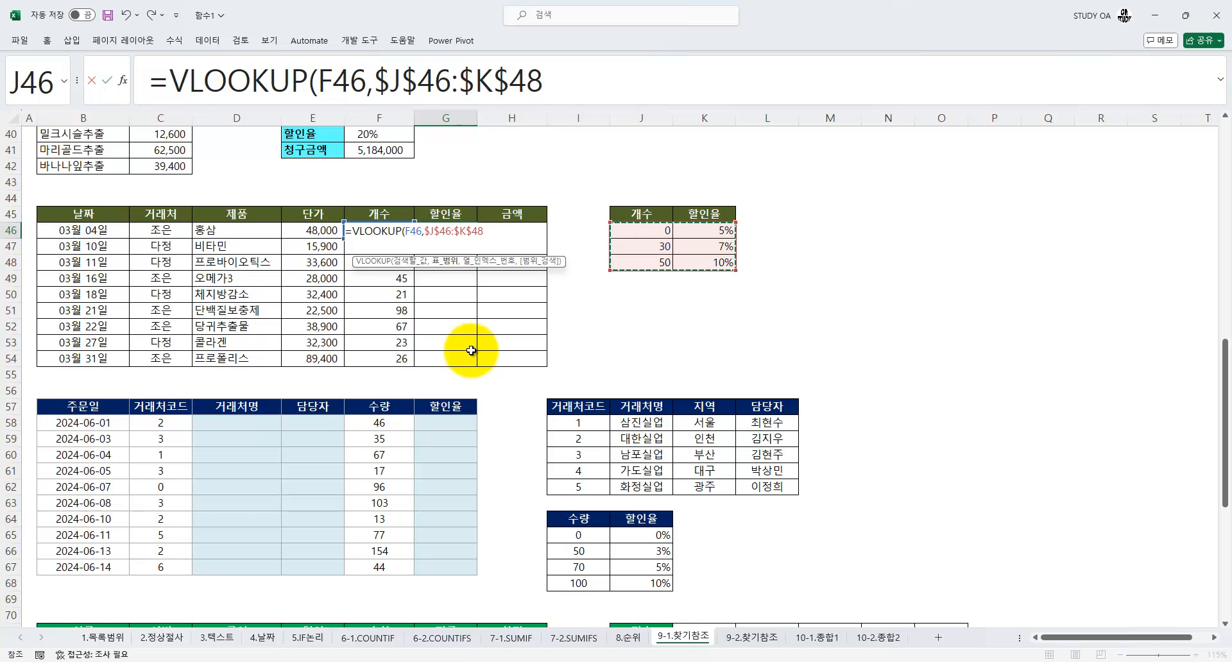
type(",")
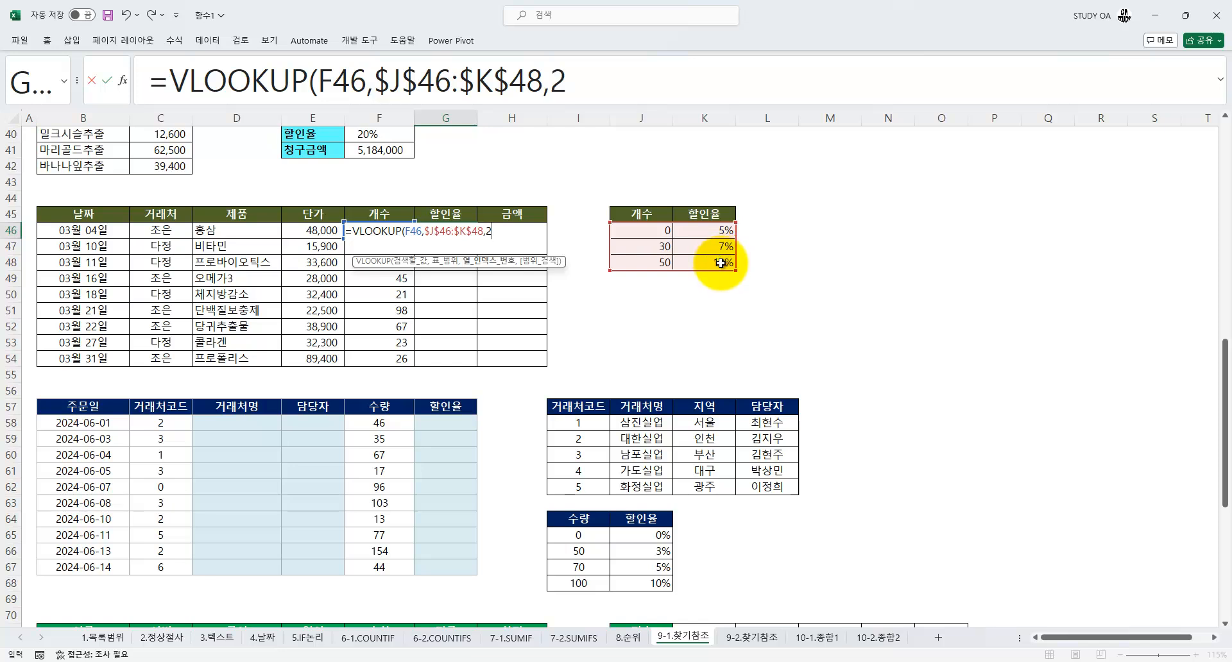
type("2,")
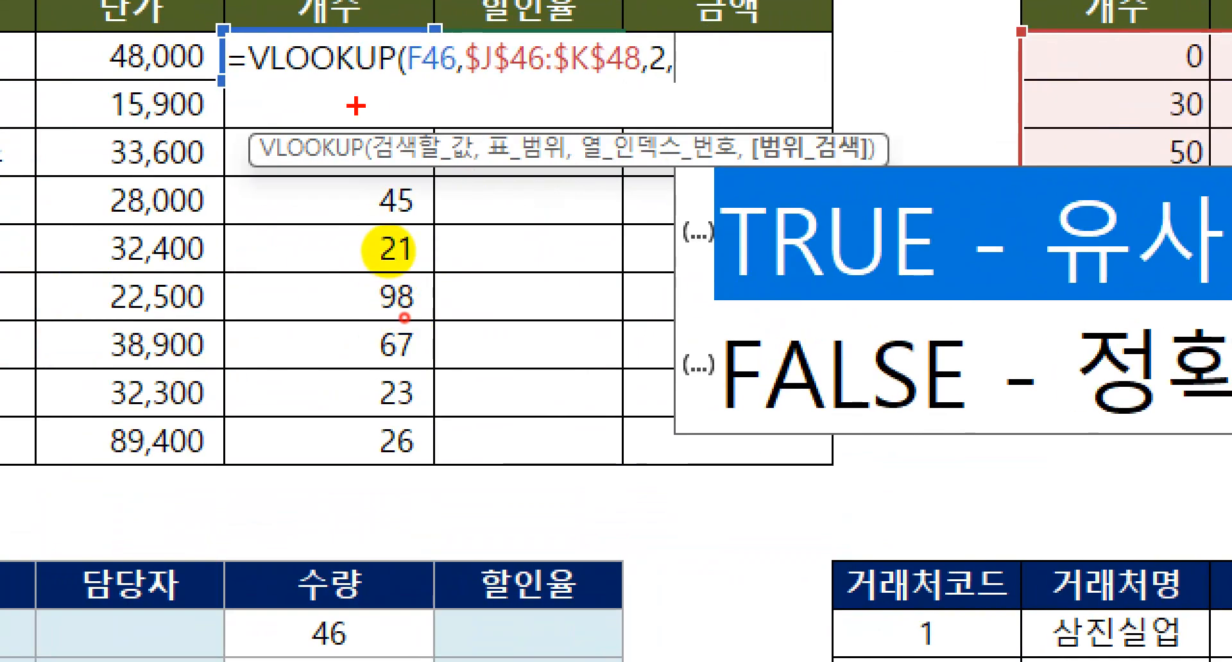
Set the G46 VLOOKUP's range lookup to 1, commit the formula and fill it down the 할인율 column to G54
mouse_move(401, 88)
left_mouse_down()
mouse_move(343, 76)
mouse_move(449, 155)
left_mouse_up()
mouse_move(1229, 129)
left_mouse_down()
mouse_move(1013, 179)
mouse_move(1195, 103)
mouse_move(1204, 113)
left_mouse_up()
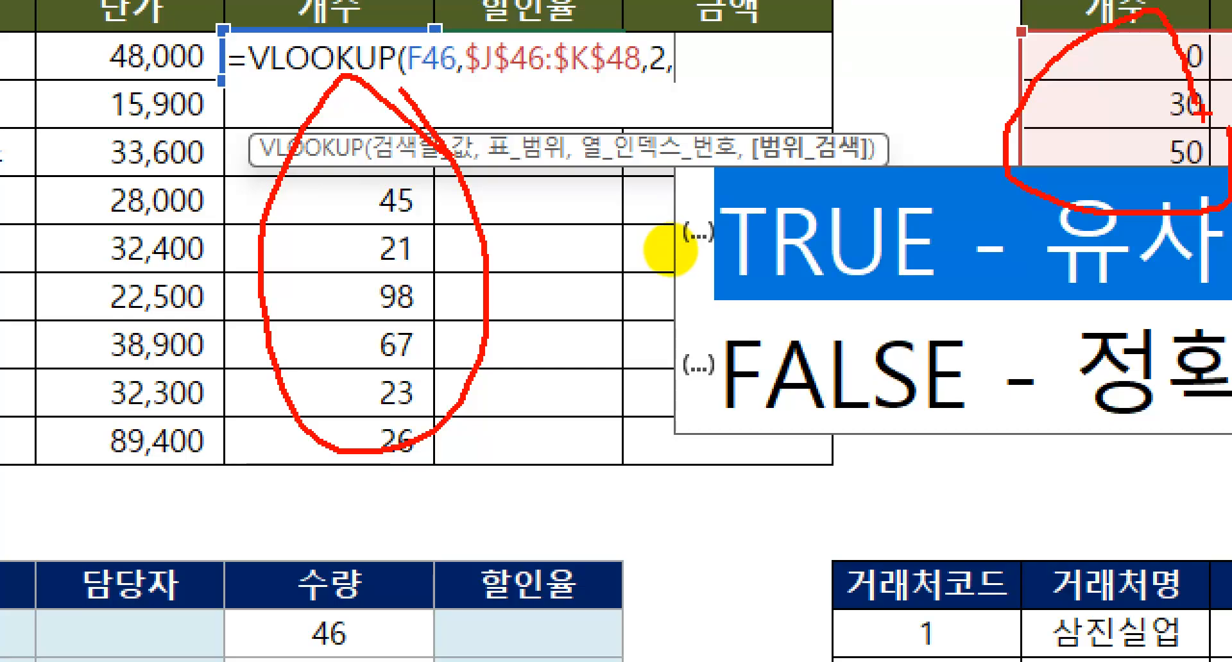
key("Escape")
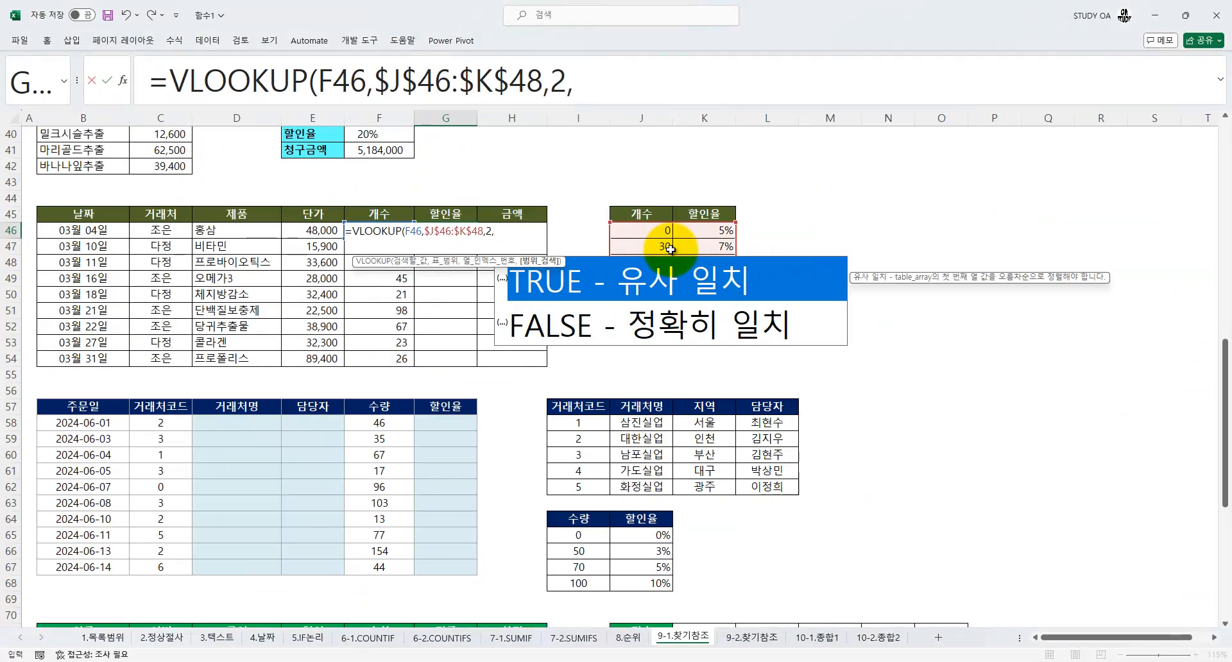
type("1")
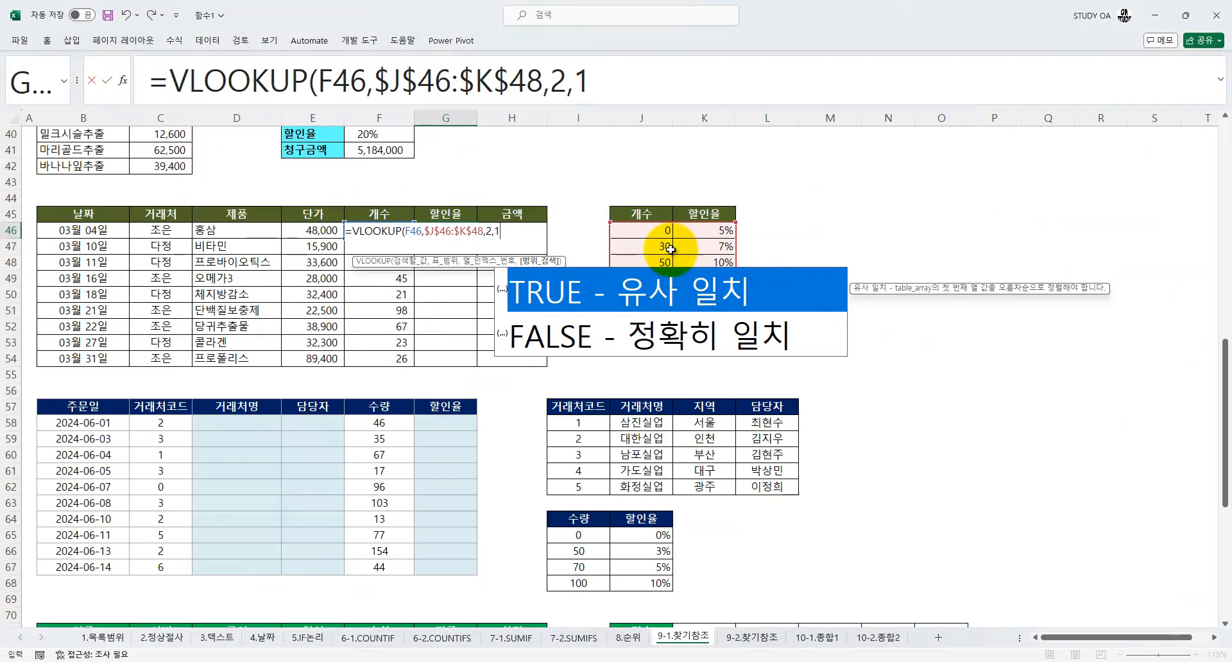
key("Return")
left_click(465, 231)
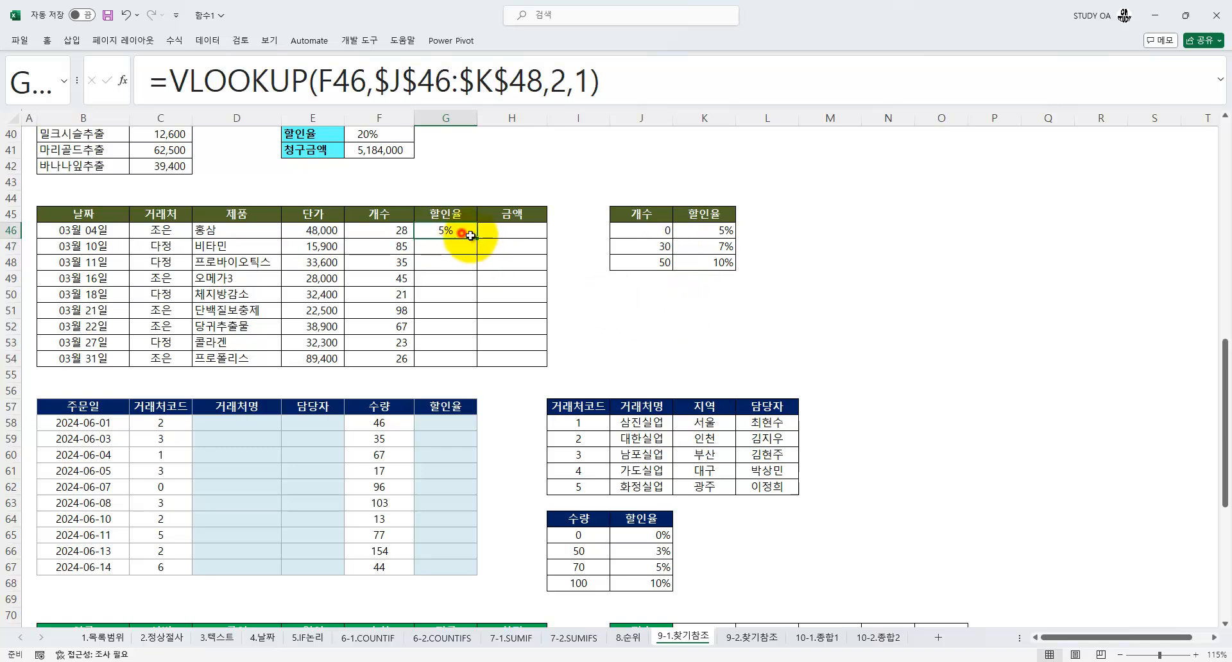
double_click(477, 238)
Start the 금액 formula in H46 by multiplying the 단가 in E46 by the 개수 in F46
left_click(507, 227)
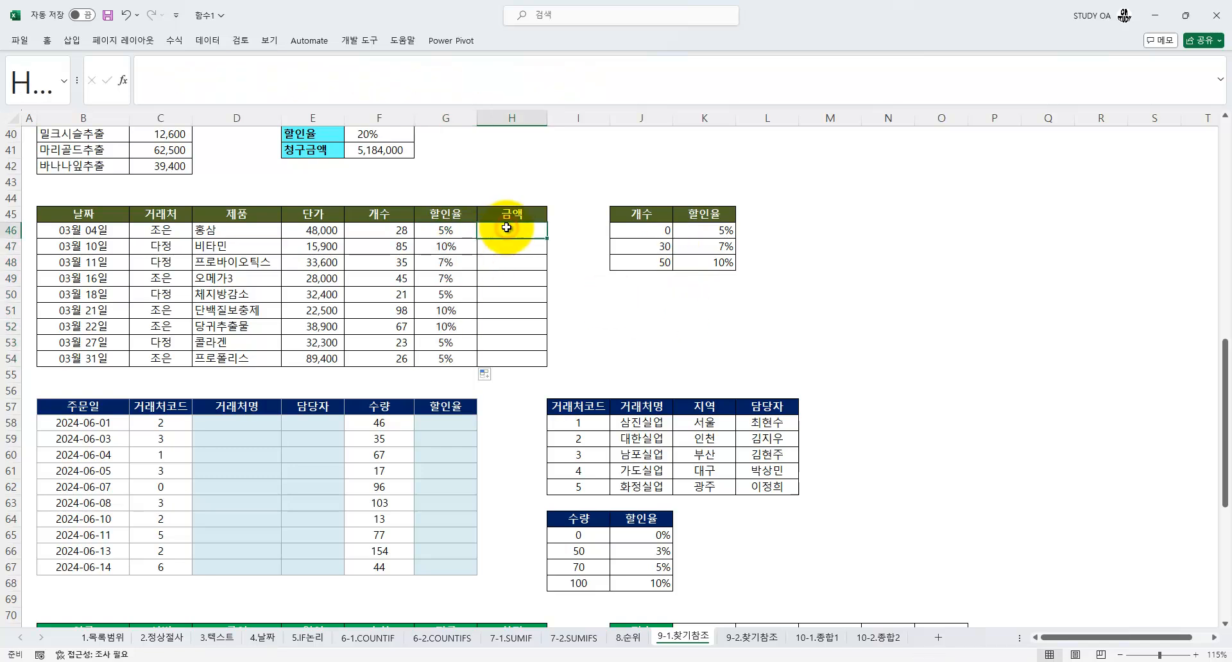
type("=")
key("Left")
key("Left")
key("Left")
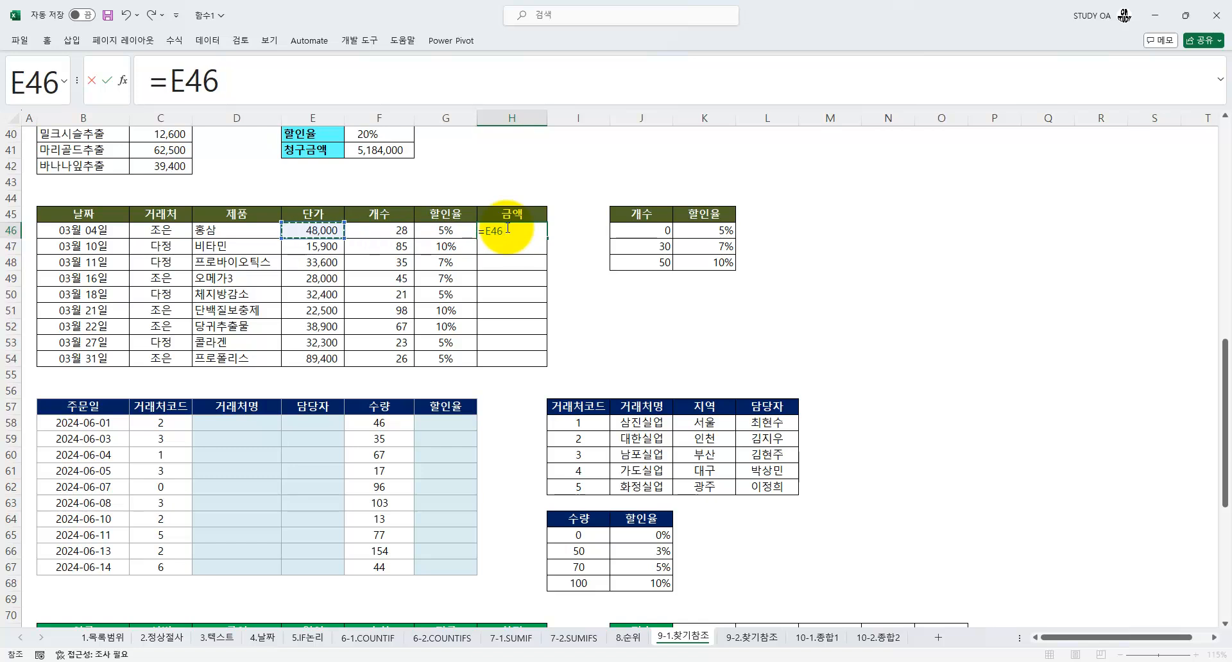
type("*")
key("Left")
key("Left")
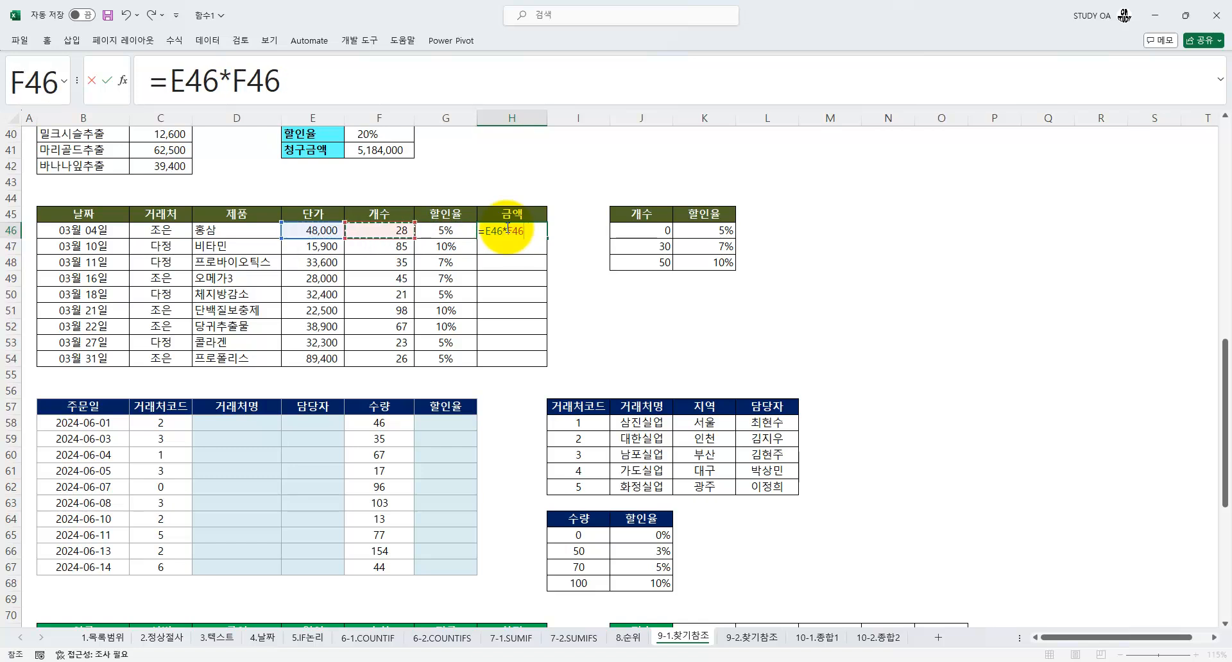
Complete the H46 formula as =E46*F46*(1-G46) and fill it down the 금액 column to H54
type("*")
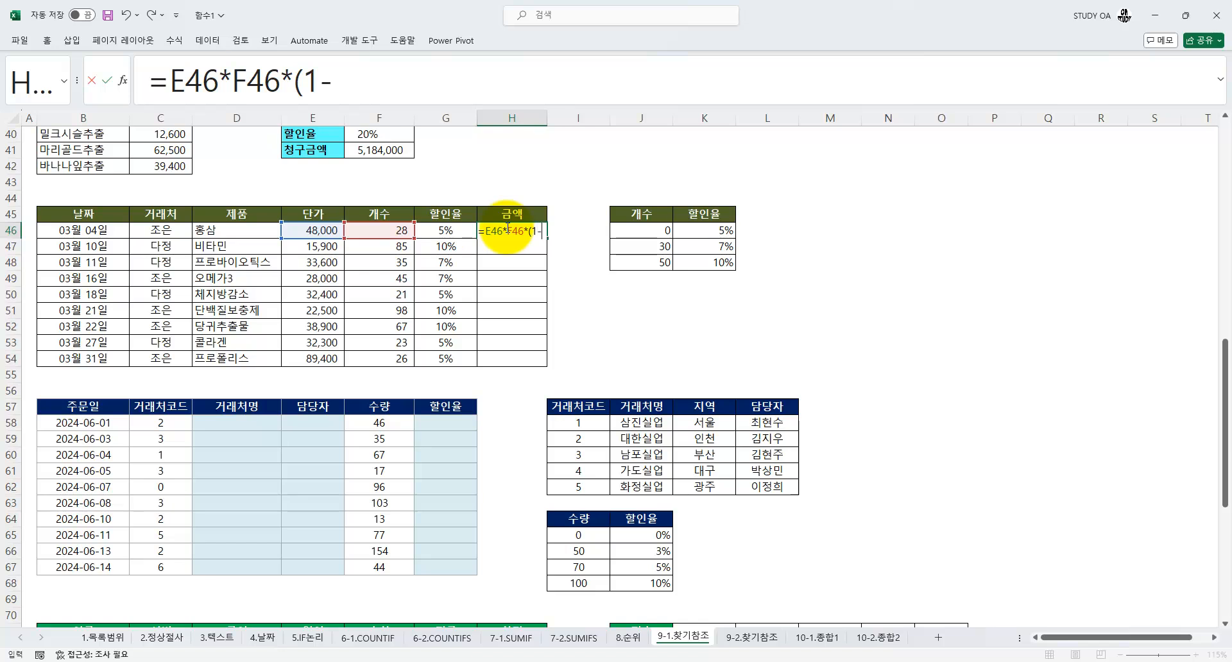
type("(1-")
key("Left")
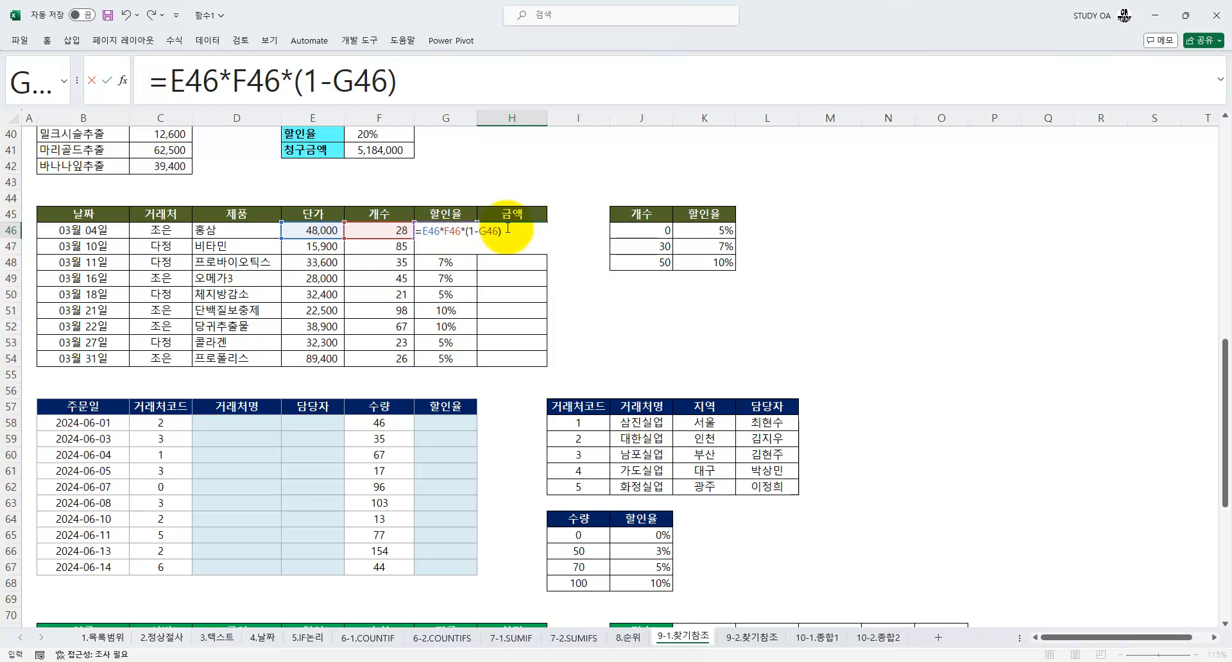
left_click_drag(417, 80, 136, 79)
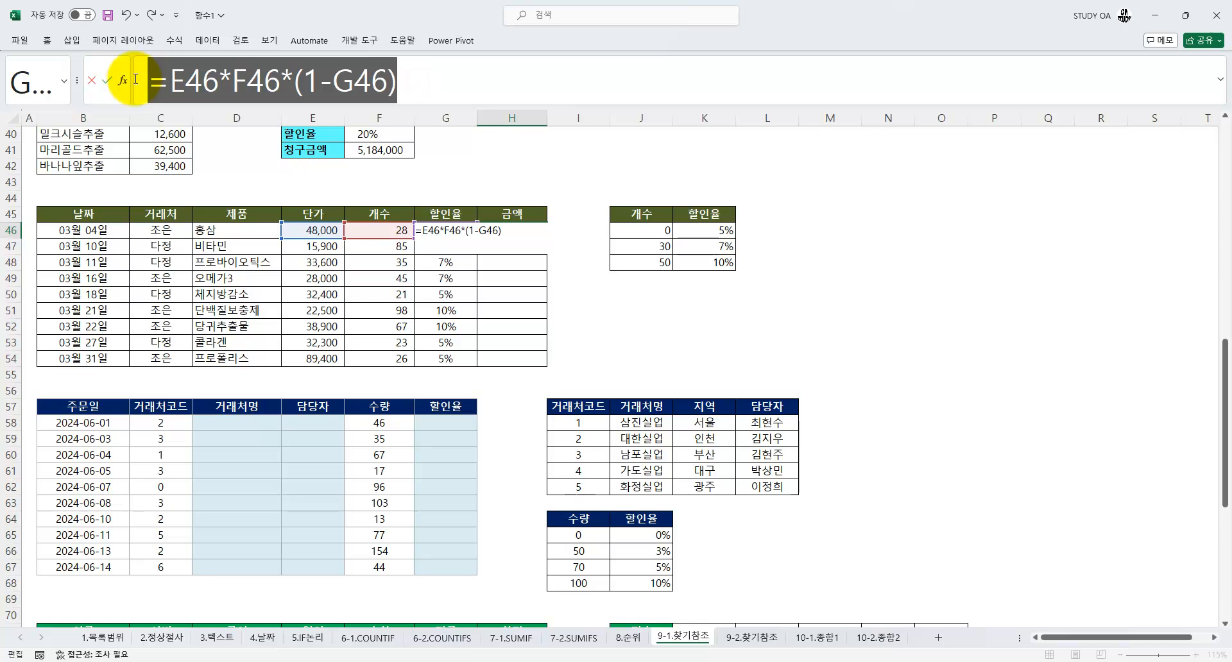
key("Return")
left_click(510, 232)
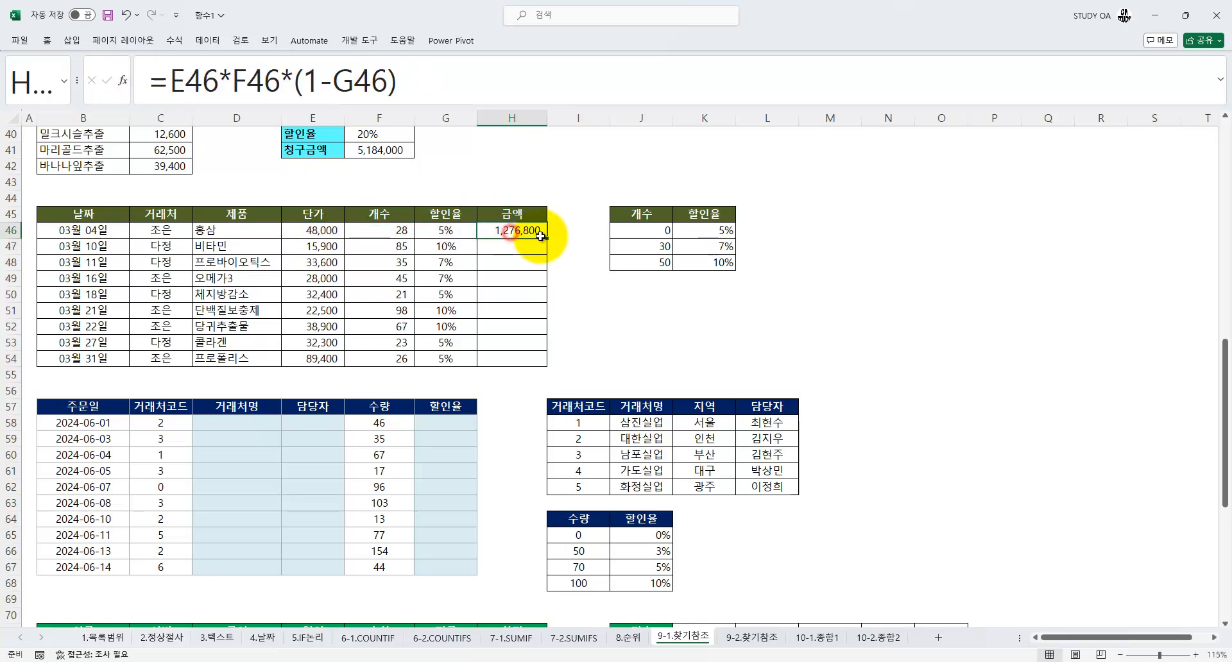
double_click(549, 238)
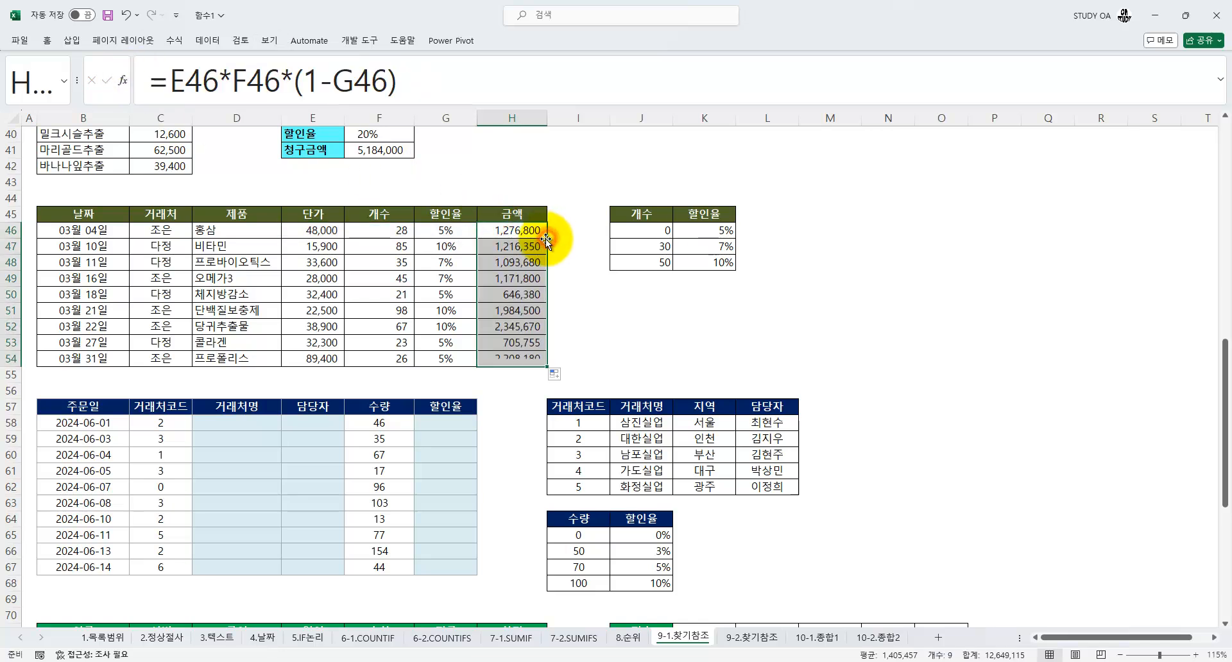
Examine the order table in rows 57 to 67 and match its 거래처코드, 거래처명 and 담당자 columns with the client lookup table
left_click(269, 294)
scroll(267, 297, "down", 2)
scroll(267, 295, "down", 1)
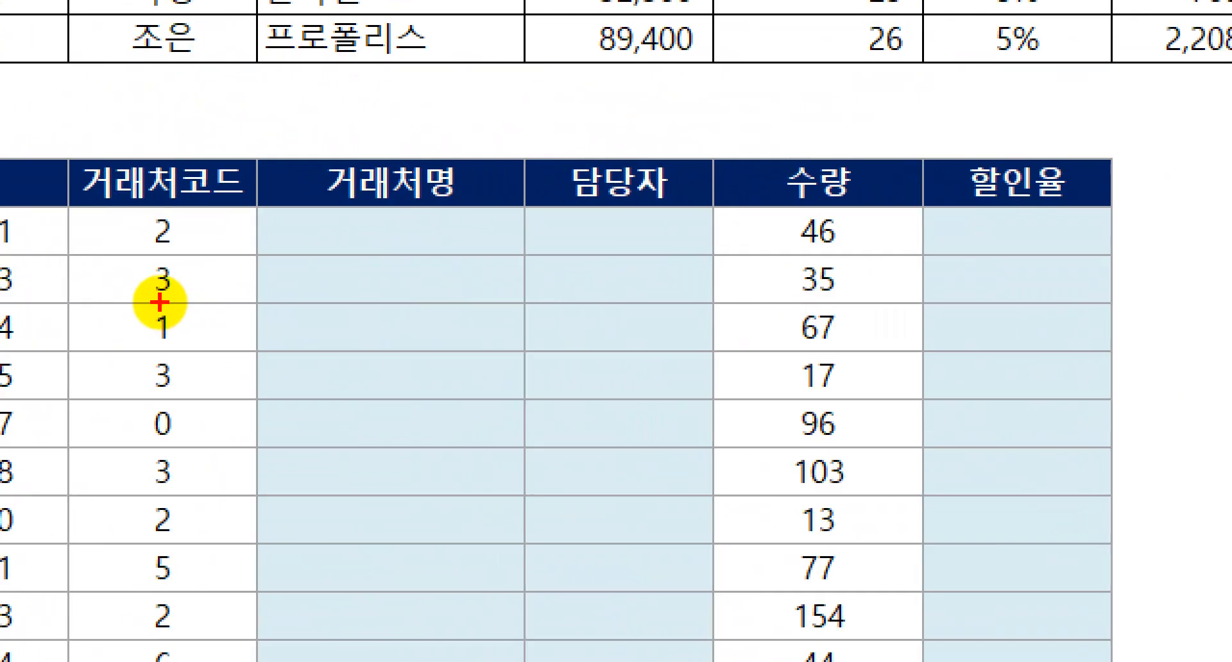
mouse_move(221, 242)
left_mouse_down()
mouse_move(219, 262)
mouse_move(212, 247)
left_mouse_up()
left_click_drag(282, 259, 687, 256)
key("Escape")
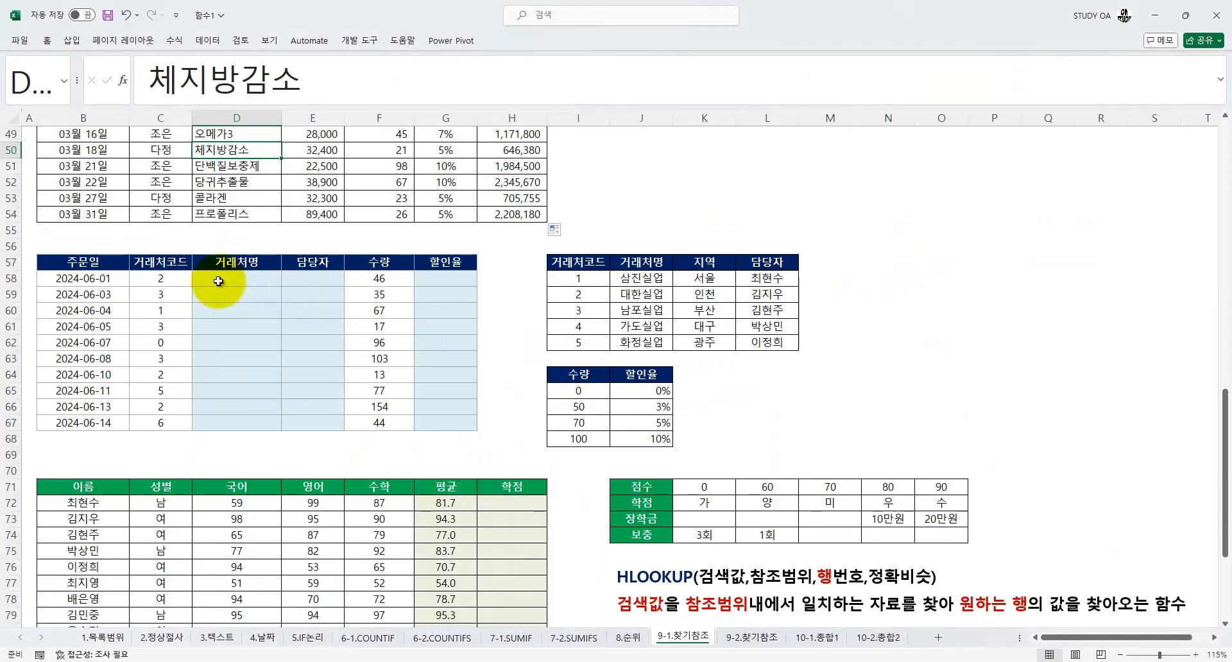
left_click(160, 280)
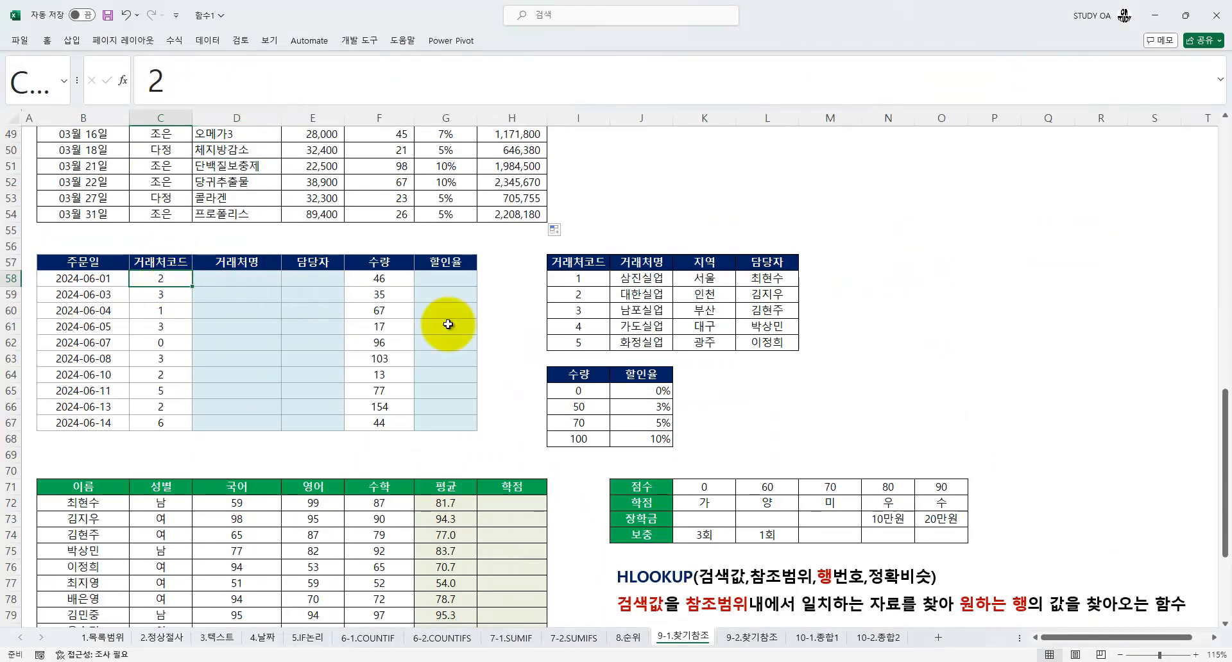
left_click(638, 295)
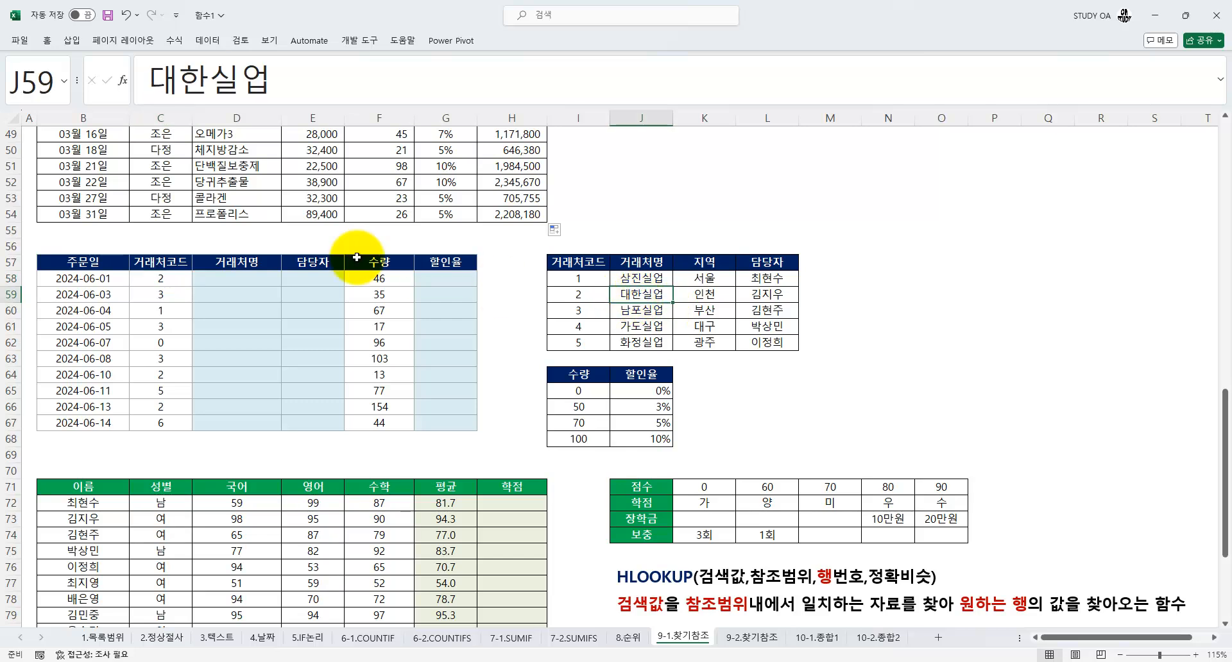
left_click(762, 294)
left_click(319, 277)
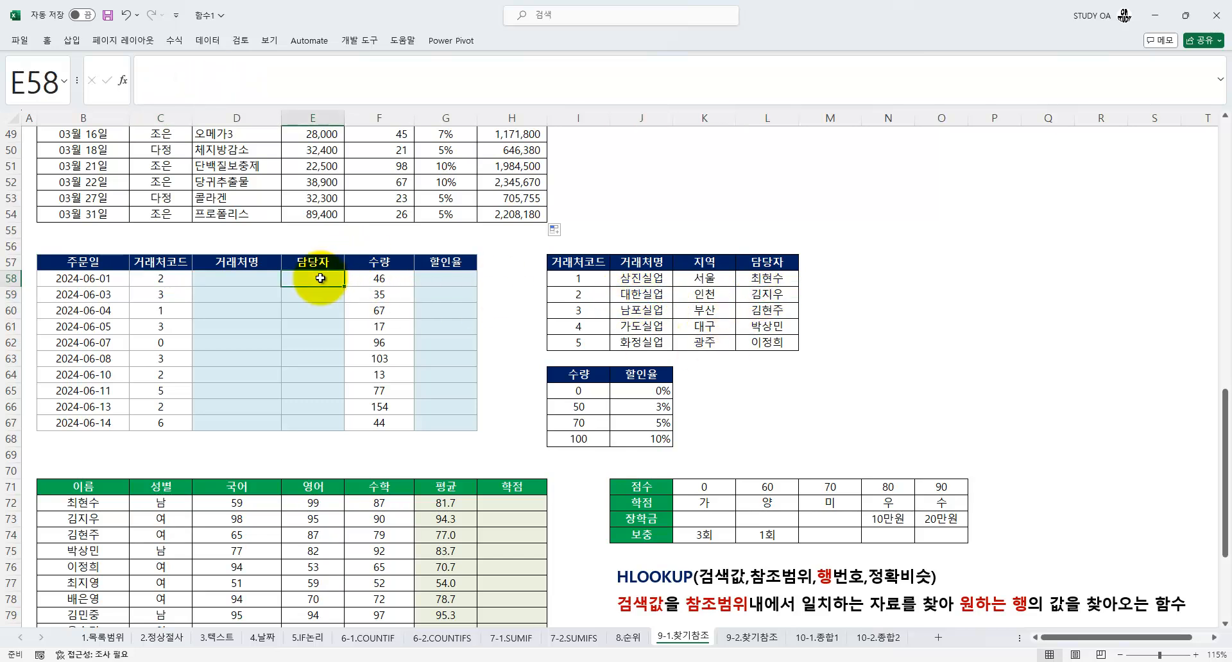
Start a VLOOKUP in D58 that looks up the 거래처코드 in C58 within the absolute range $I$58:$L$62
left_click(219, 273)
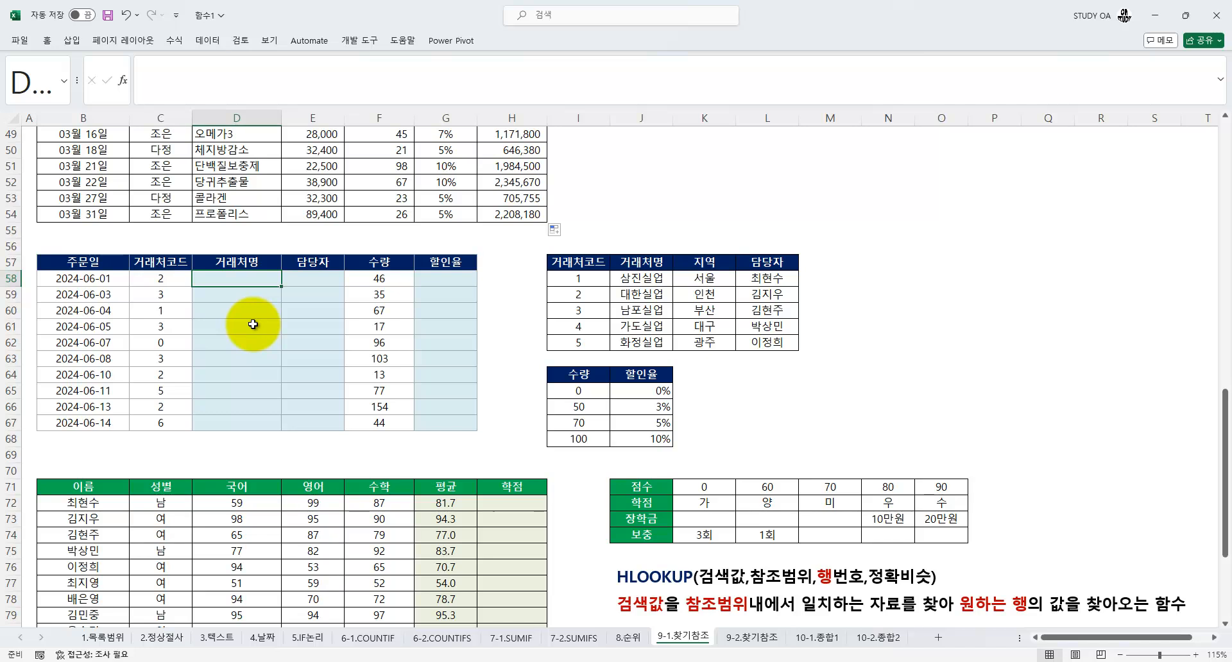
type("=VLOOKUP(")
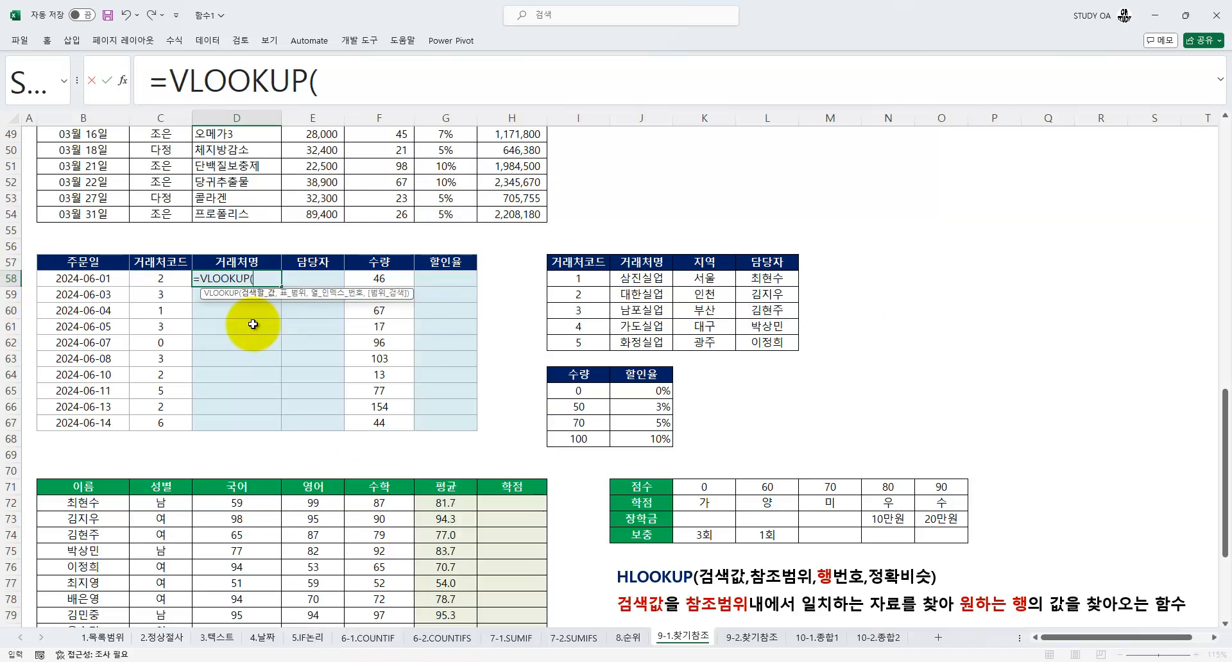
key("Left")
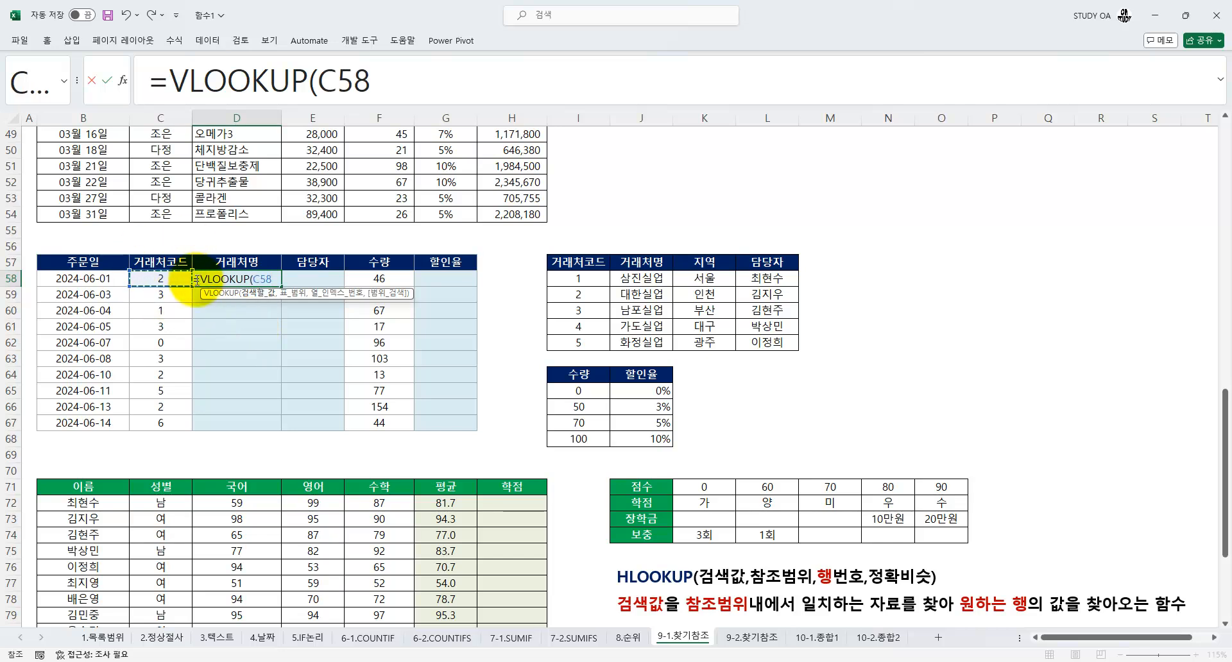
type(",")
left_click_drag(577, 280, 797, 346)
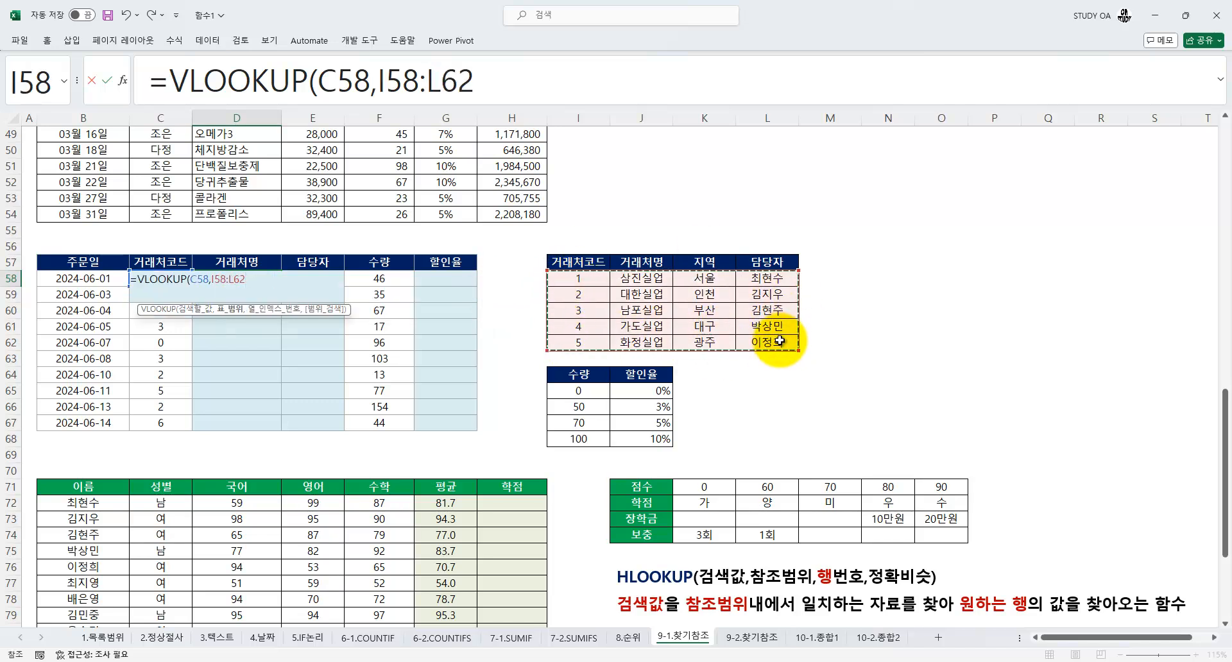
key("F4")
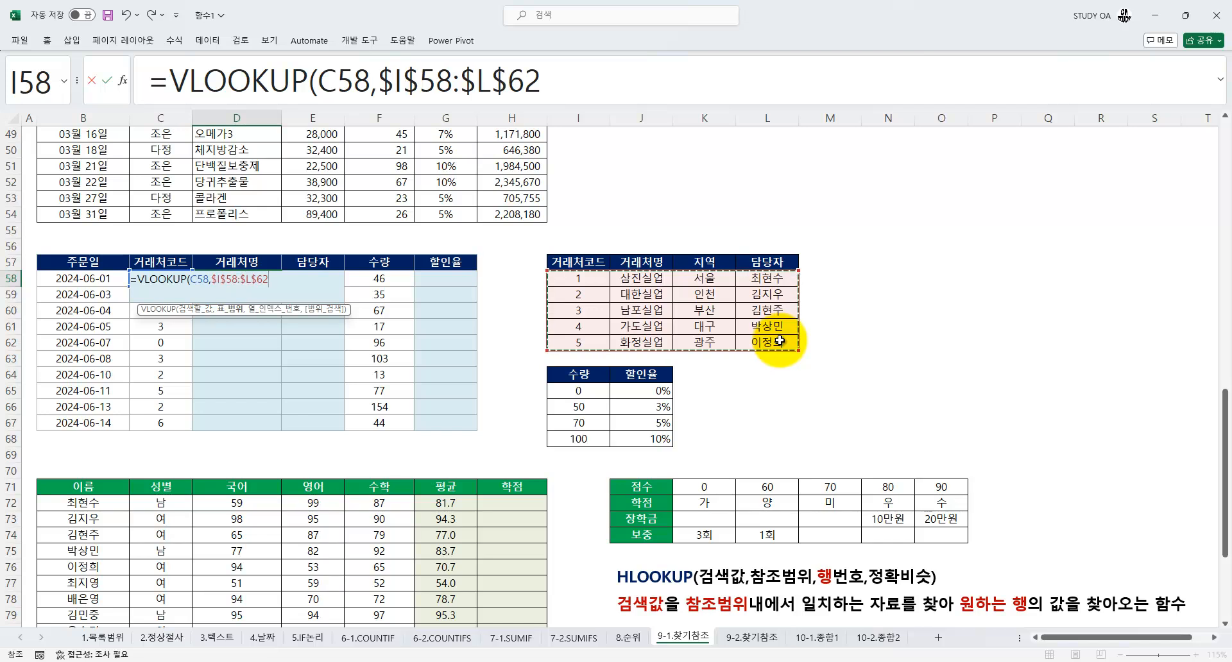
Complete the D58 VLOOKUP with column index 2 and range lookup 1, and fill it down the 거래처명 column to D67
type(",2")
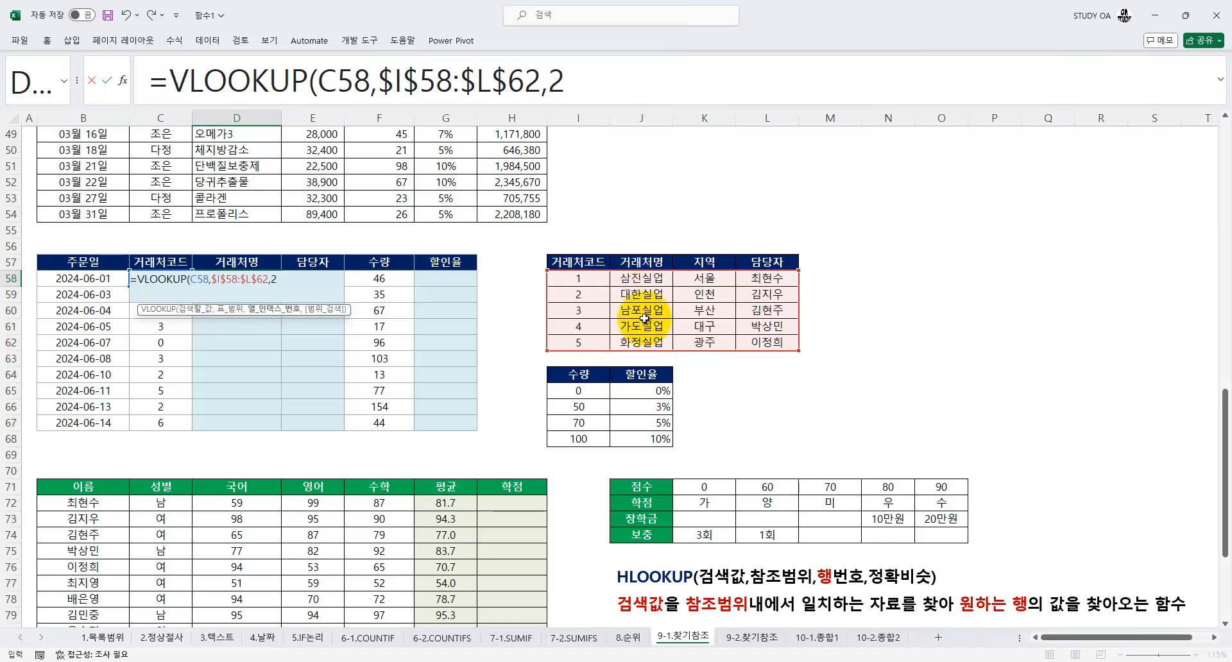
type(",1")
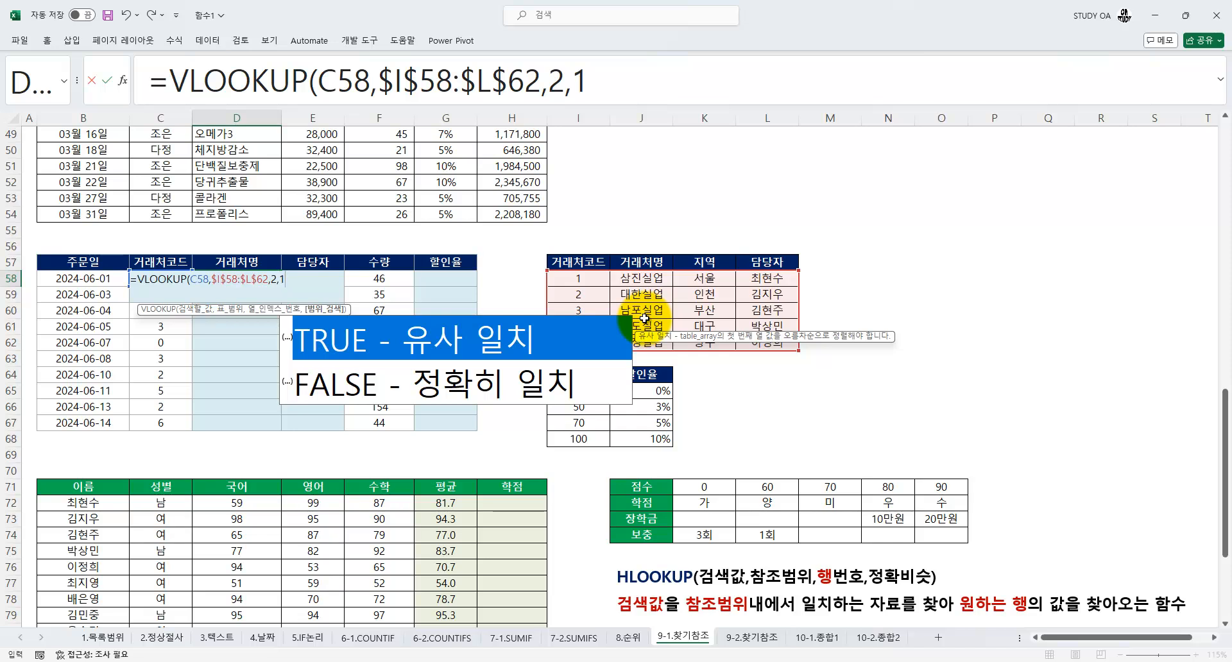
key("Return")
left_click(252, 282)
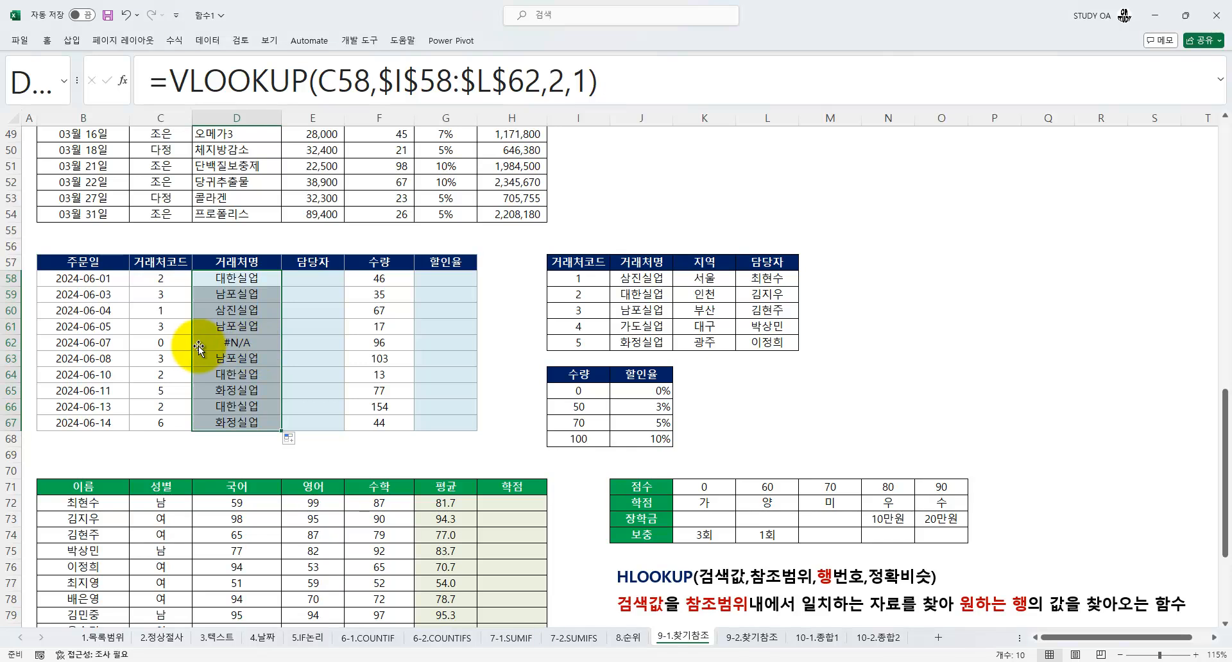
Set the D58 VLOOKUP's range lookup to 0 for an exact match and refill the 거래처명 column down to D67
left_click(190, 345)
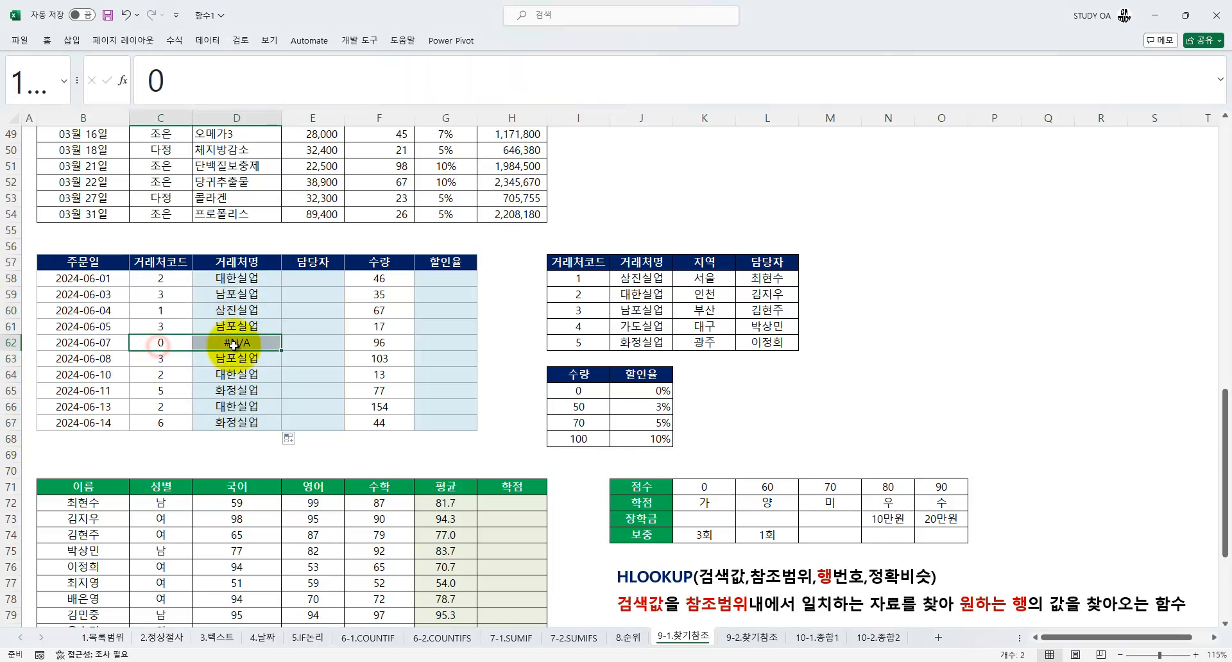
left_click(230, 282)
double_click(581, 83)
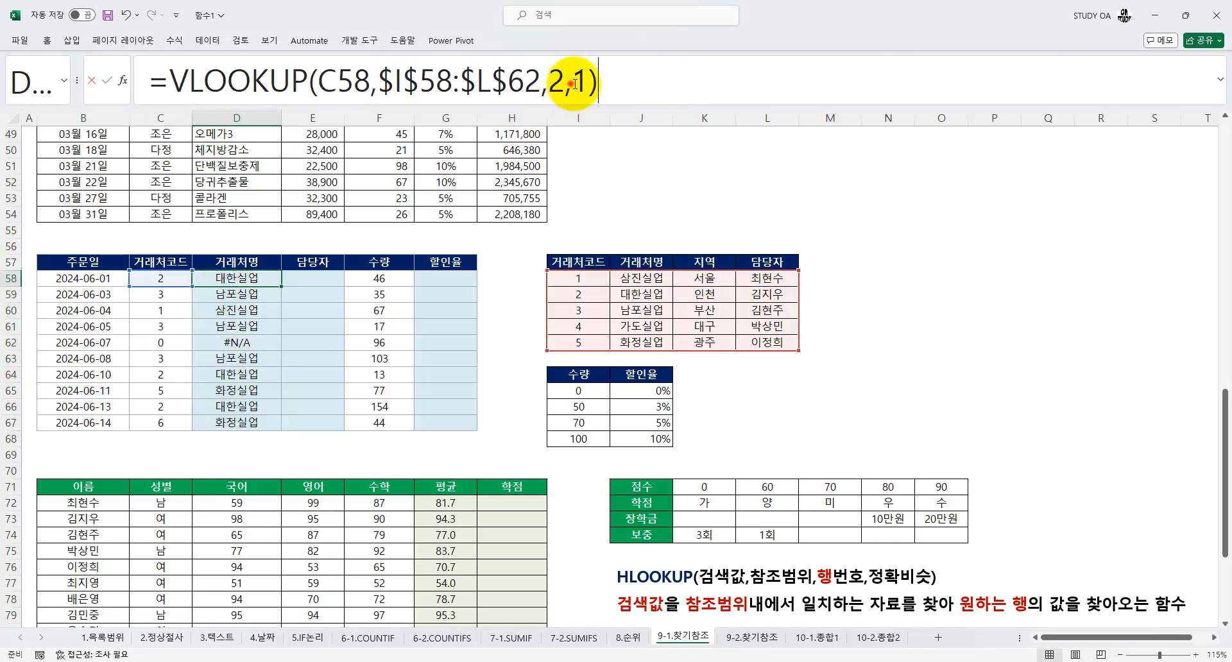
type("0")
key("Return")
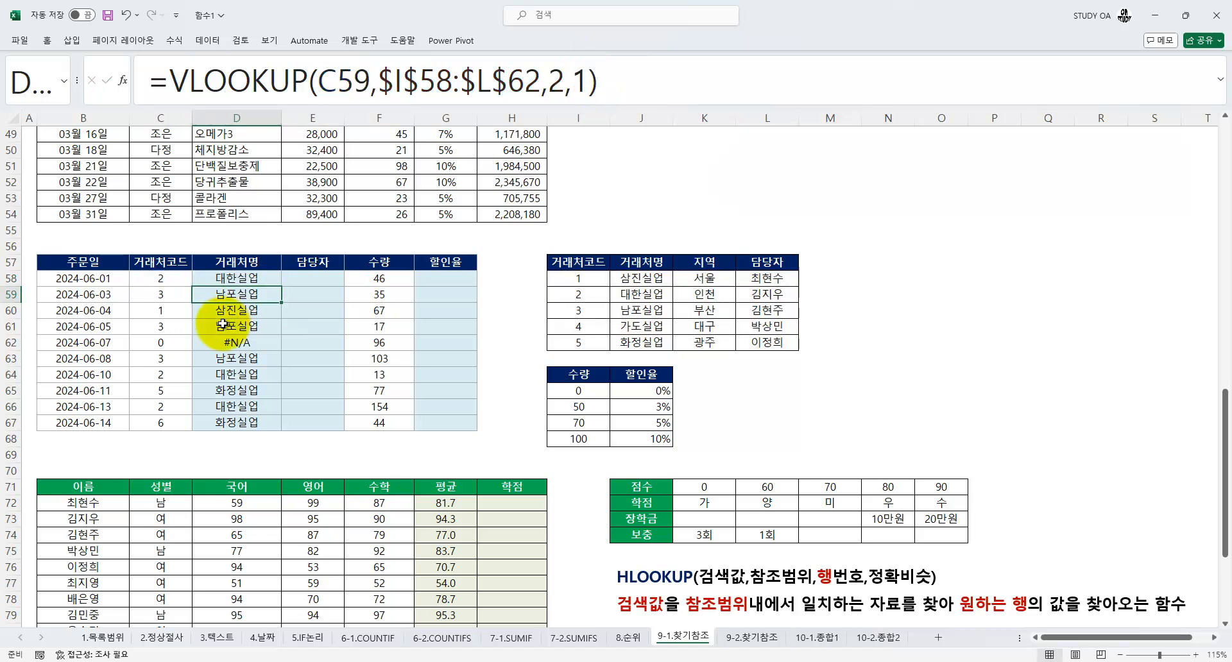
left_click(238, 279)
double_click(281, 286)
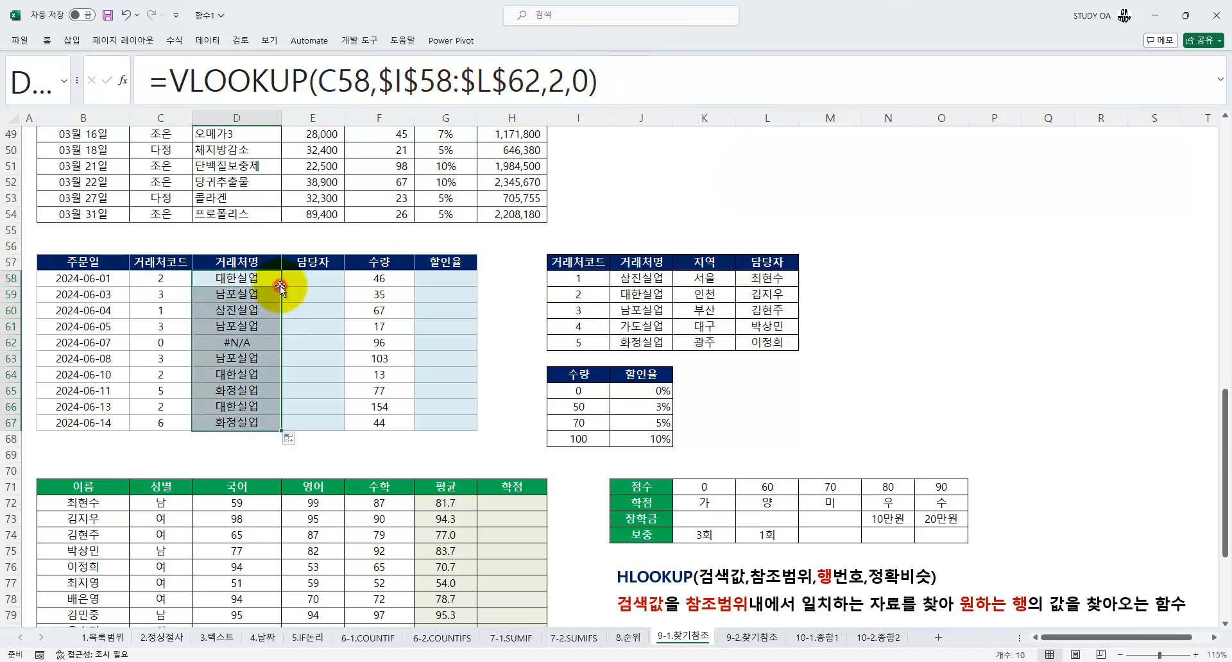
left_click(235, 377)
key("ctrl+1")
left_click(138, 416)
mouse_move(173, 430)
left_mouse_down()
mouse_move(162, 410)
mouse_move(170, 428)
left_mouse_up()
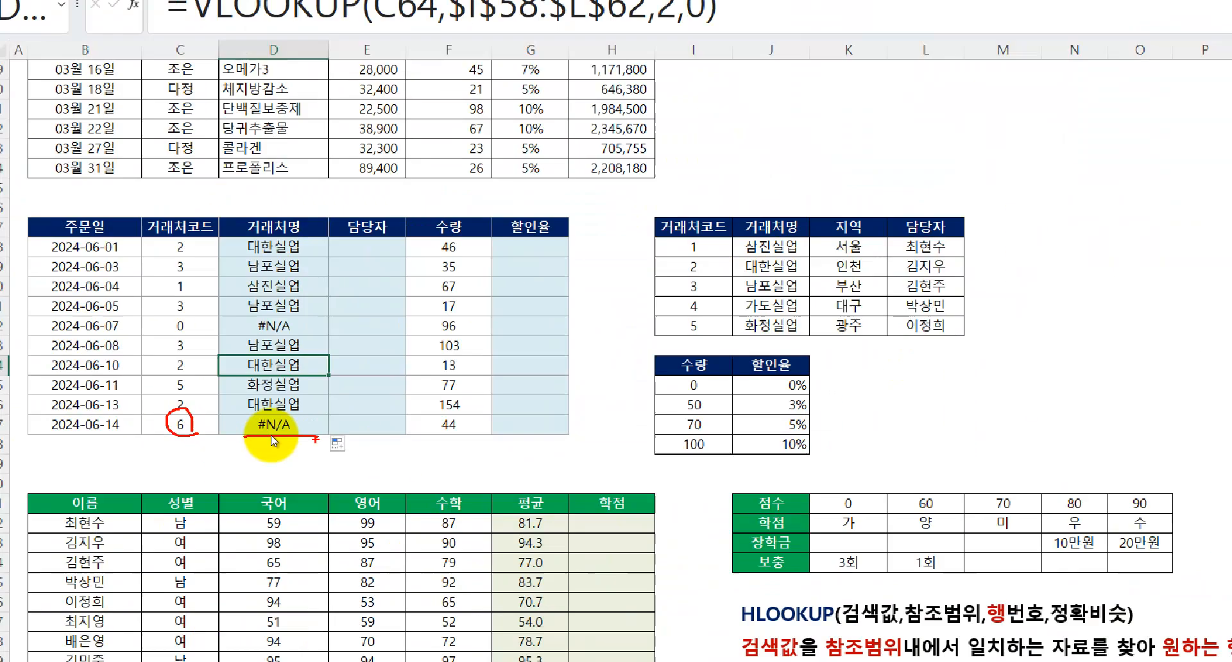
key("Escape")
Try range lookup 1 in the D58 VLOOKUP and refill the 거래처명 column down to D67
left_click(262, 277)
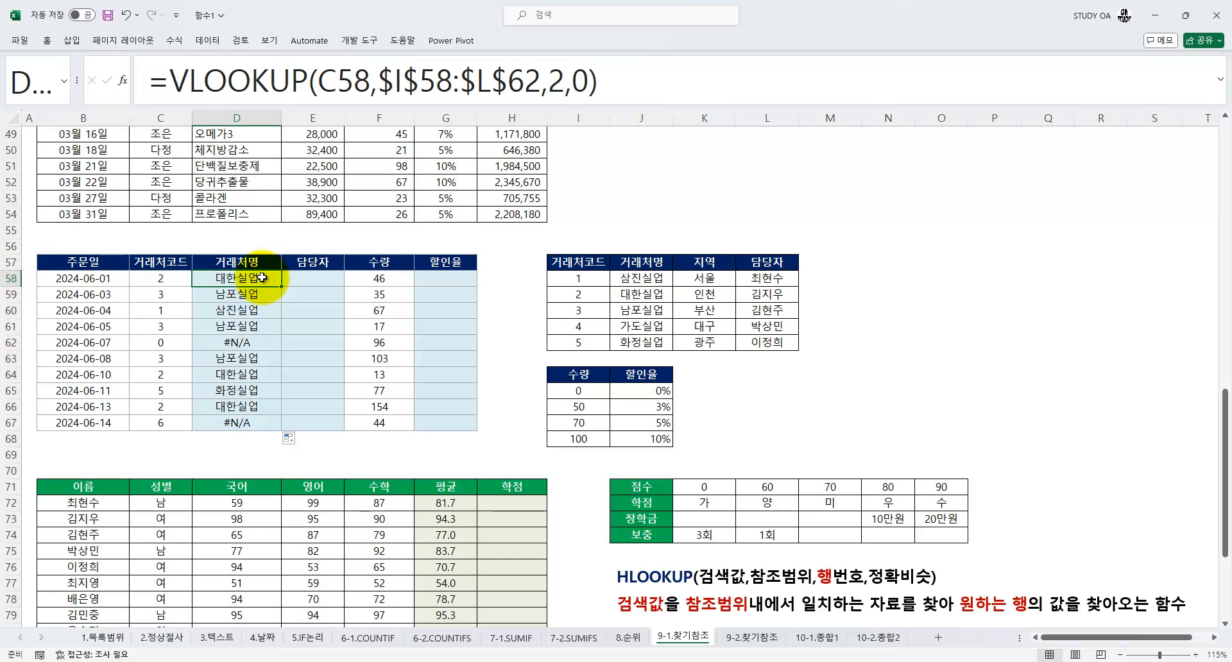
left_click_drag(573, 82, 589, 83)
type("1")
key("Return")
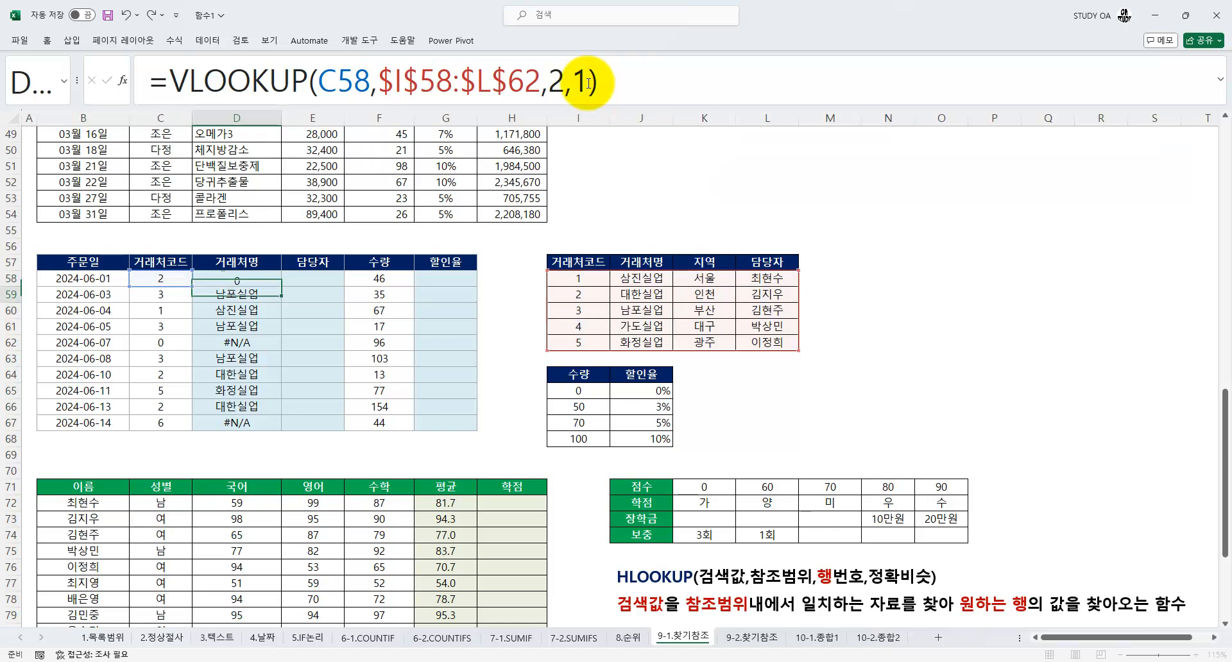
left_click(264, 278)
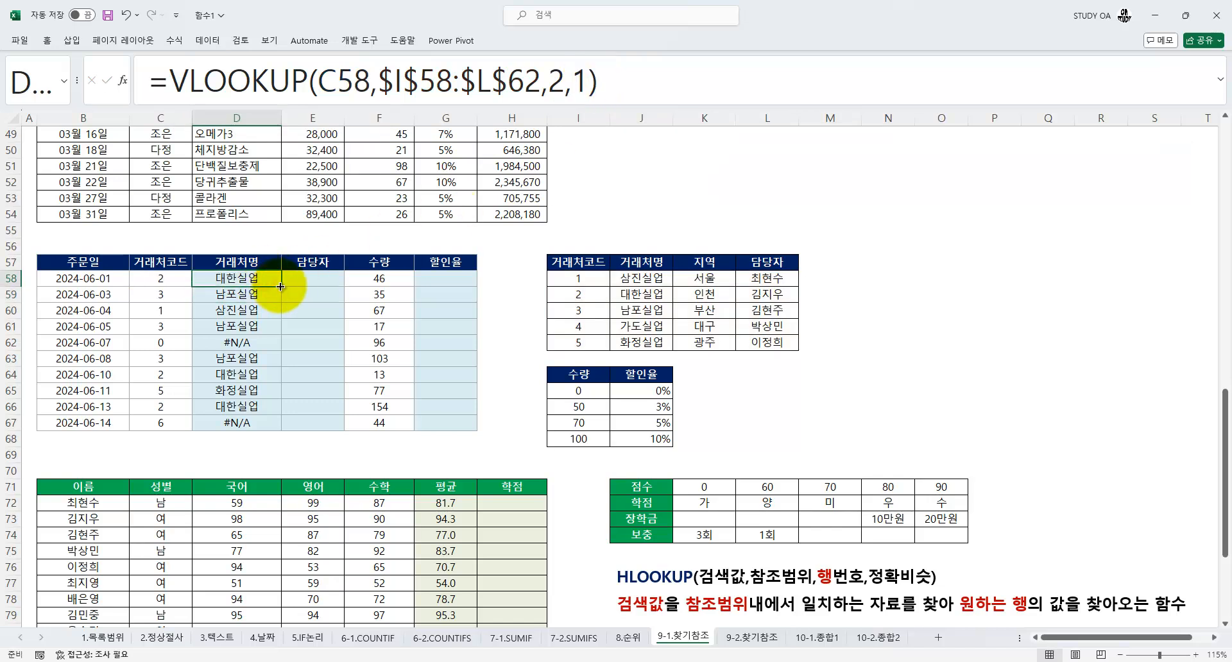
double_click(280, 286)
Check the 2024-06-14 order's 거래처코드 and its 거래처명 formula in D67 against the client lookup table
left_click(172, 422)
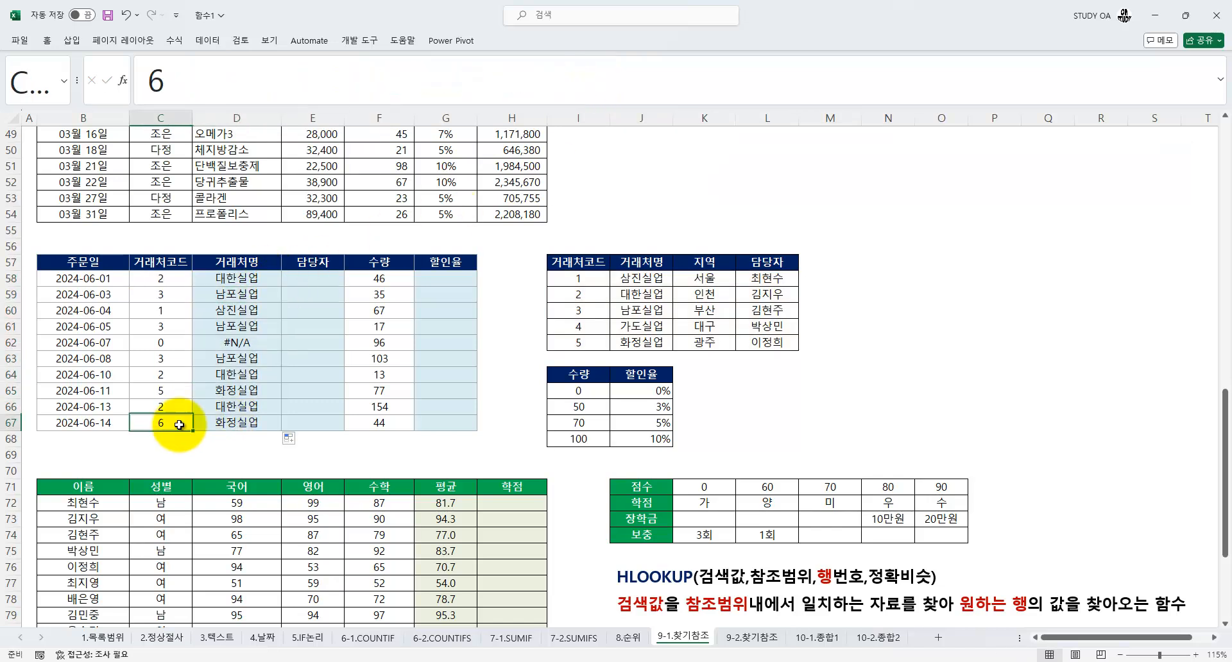
left_click(234, 425)
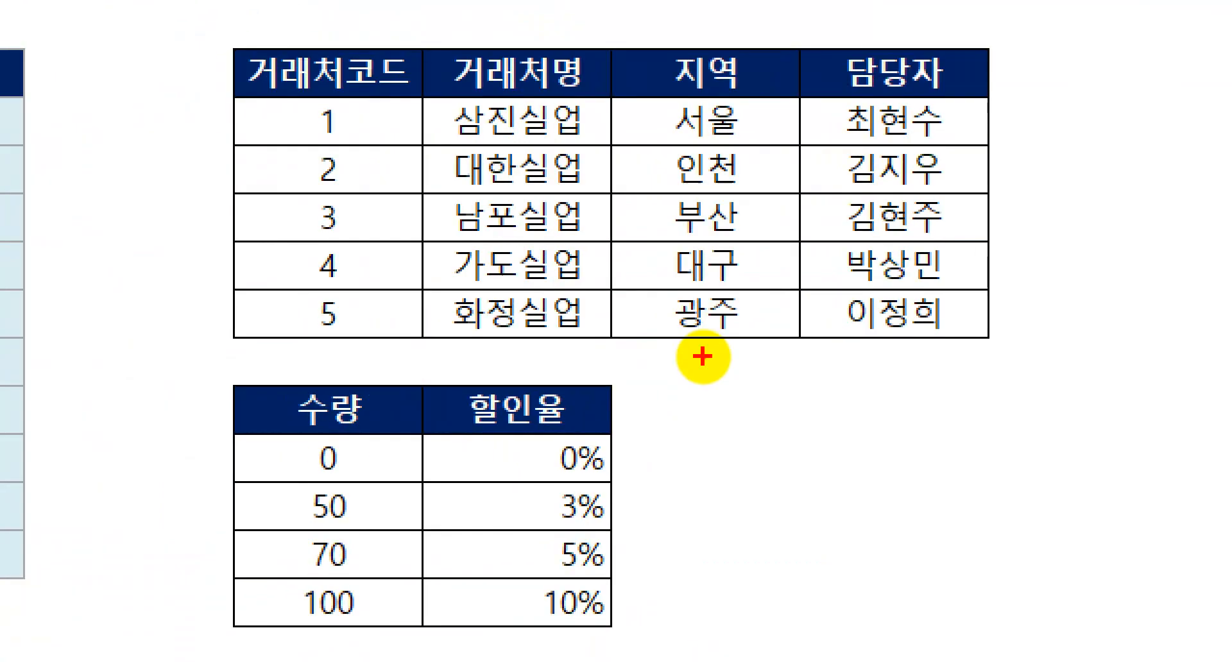
left_click_drag(241, 93, 963, 340)
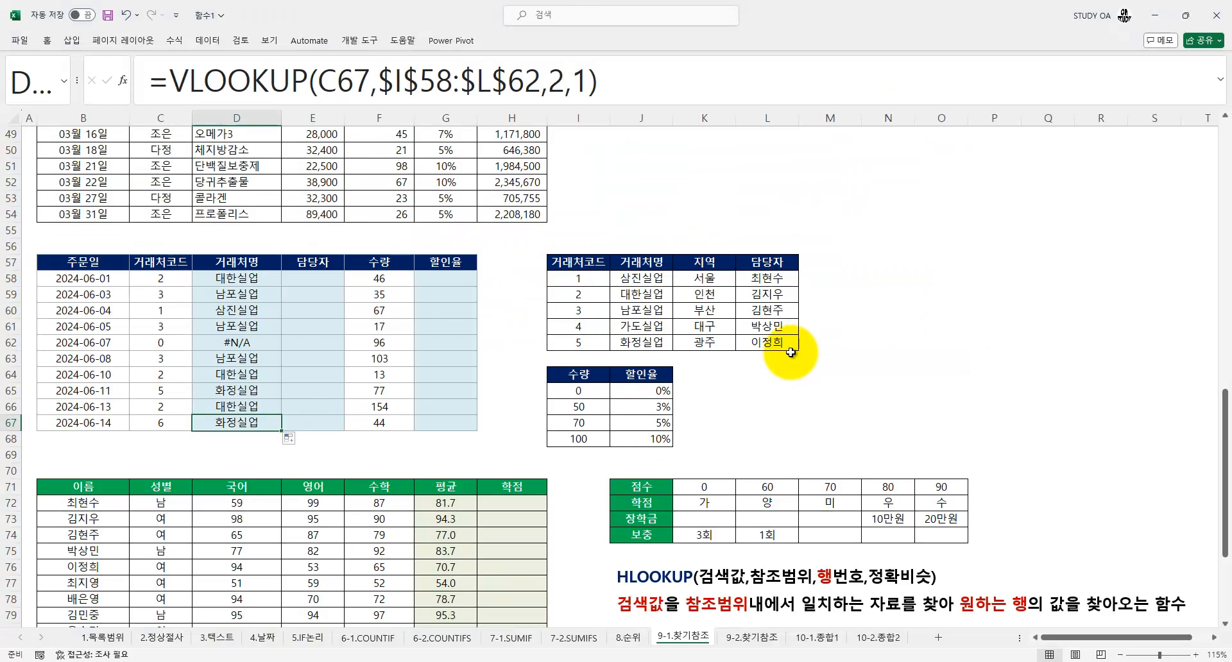
left_click(522, 314)
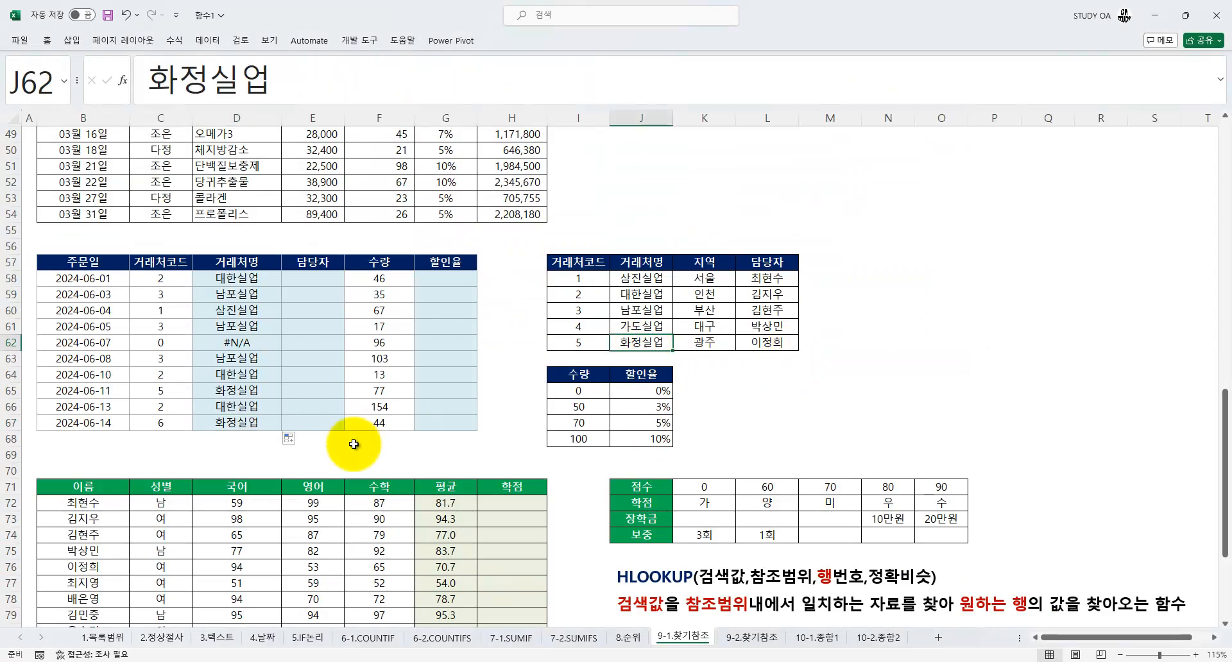
left_click(379, 423)
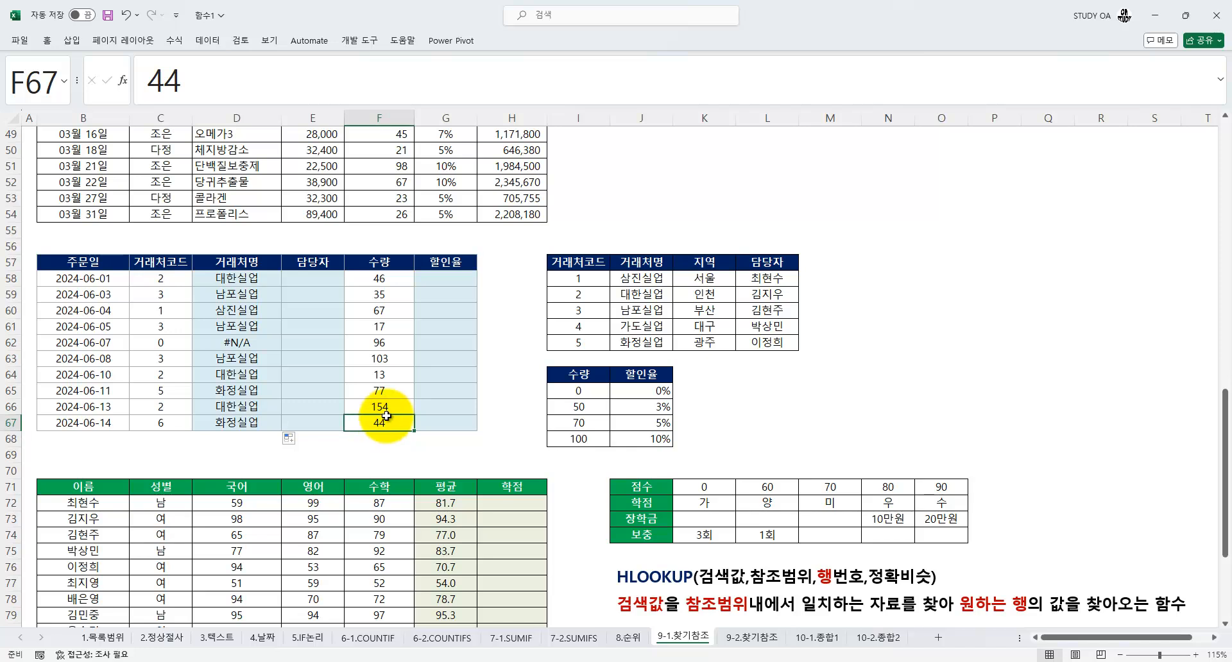
left_click(209, 425)
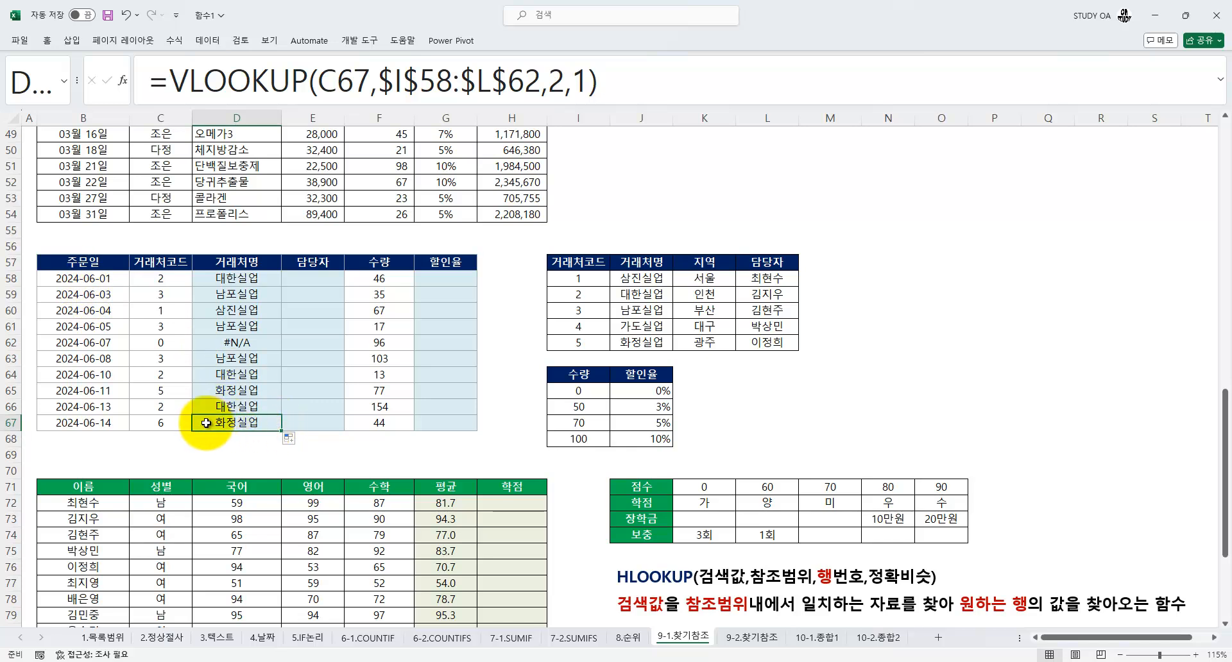
Return the D58 VLOOKUP's range lookup to 0 and copy the formula down through D67
left_click(237, 277)
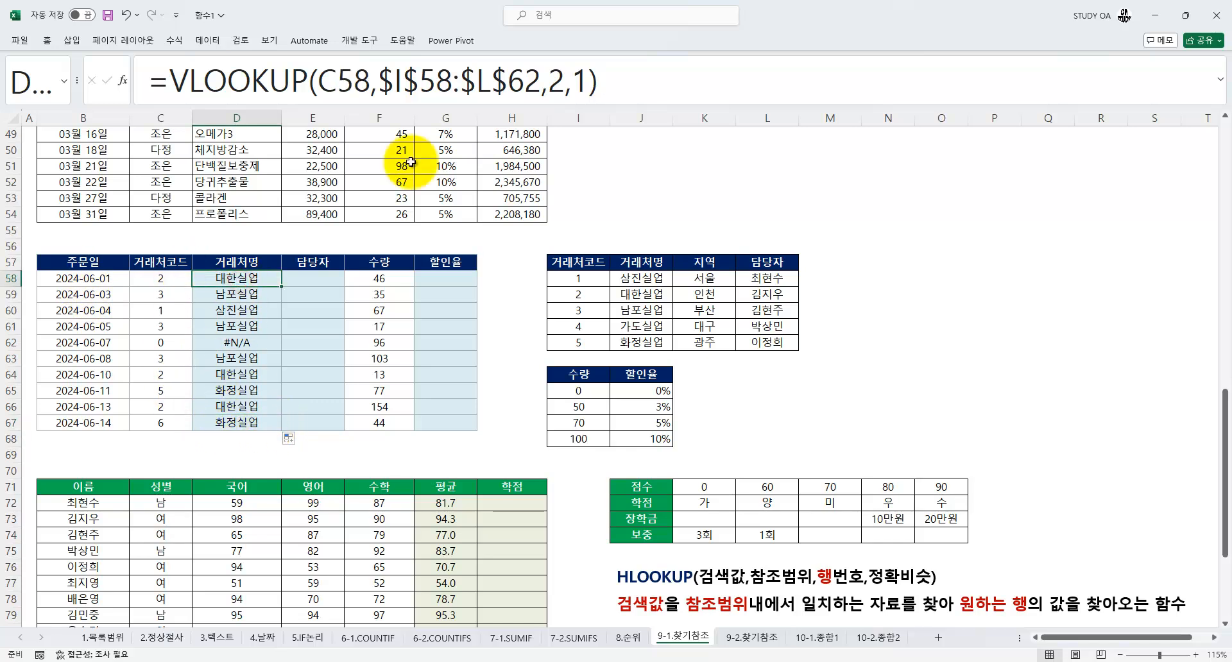
double_click(583, 81)
type("0")
key("Return")
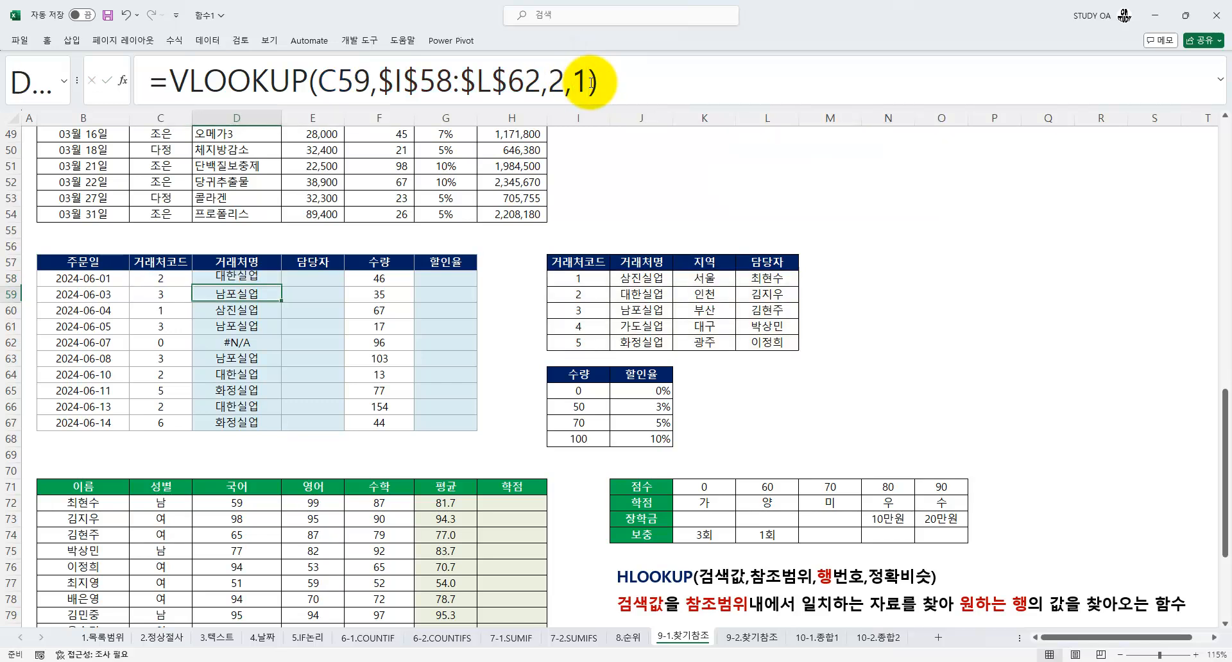
left_click(250, 273)
double_click(282, 287)
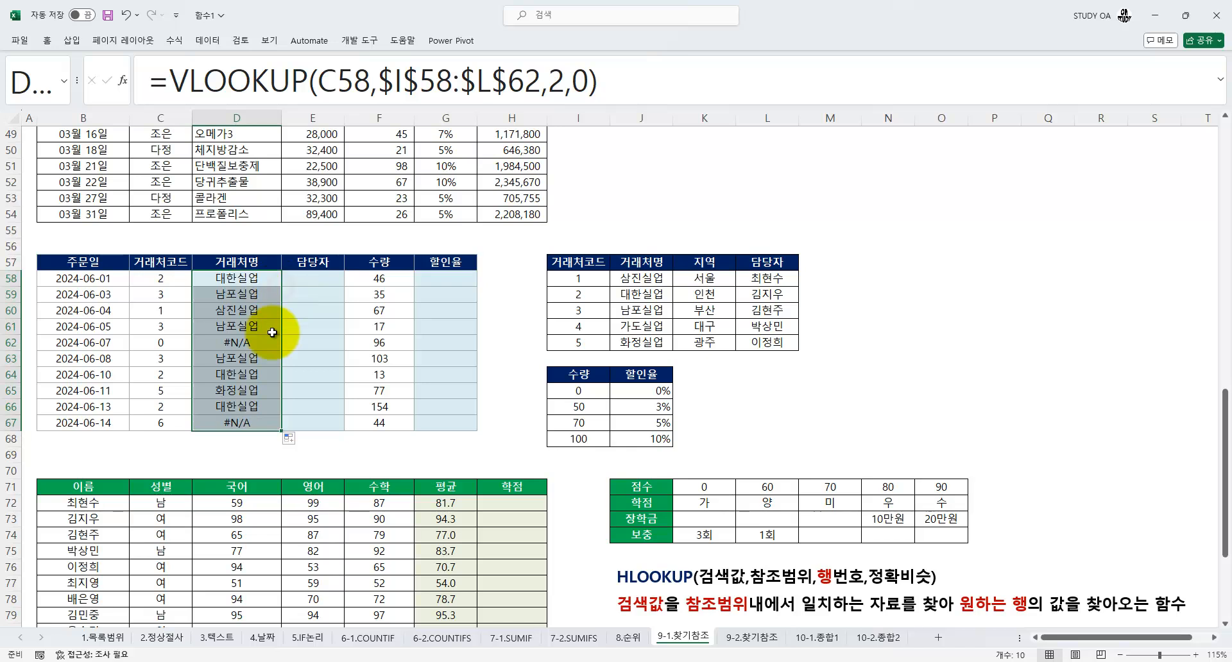
Compare the 거래처코드 values of the 2024-06-07 and 2024-06-14 orders with the codes in the lookup range I58:L62
left_click(205, 425)
left_click(222, 346)
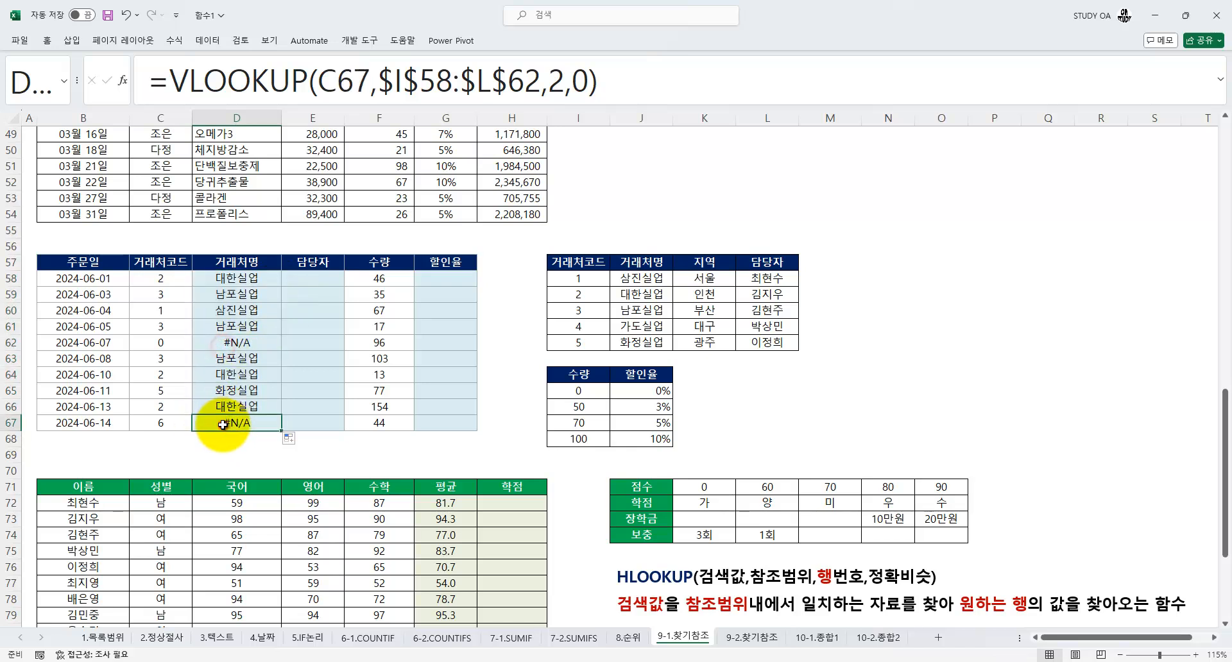
key("ctrl+1")
left_click(188, 387)
mouse_move(263, 346)
left_mouse_down()
mouse_move(220, 345)
mouse_move(254, 351)
left_mouse_up()
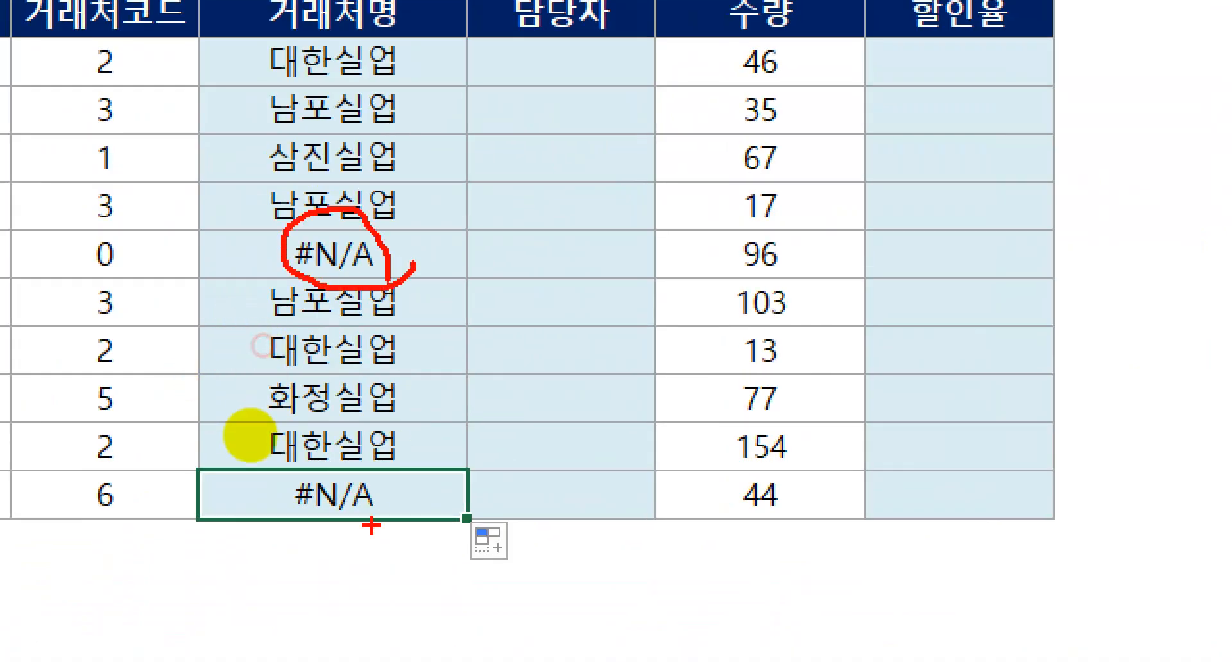
left_click_drag(371, 526, 413, 485)
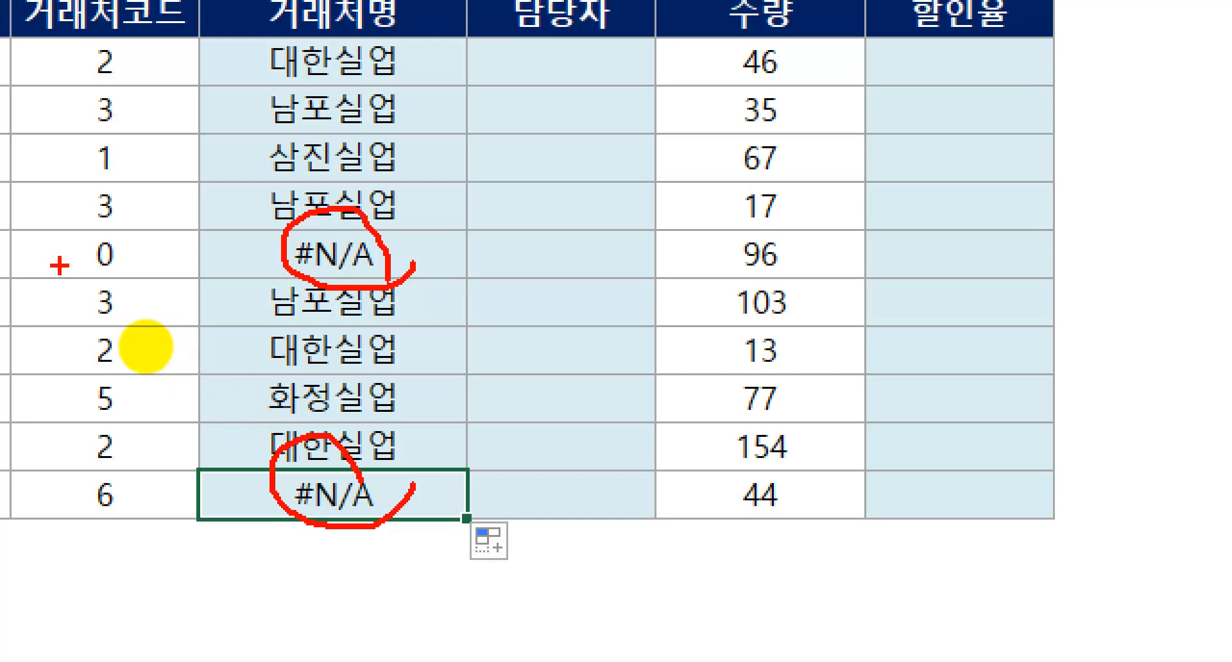
left_click_drag(60, 266, 170, 266)
left_click_drag(71, 519, 213, 520)
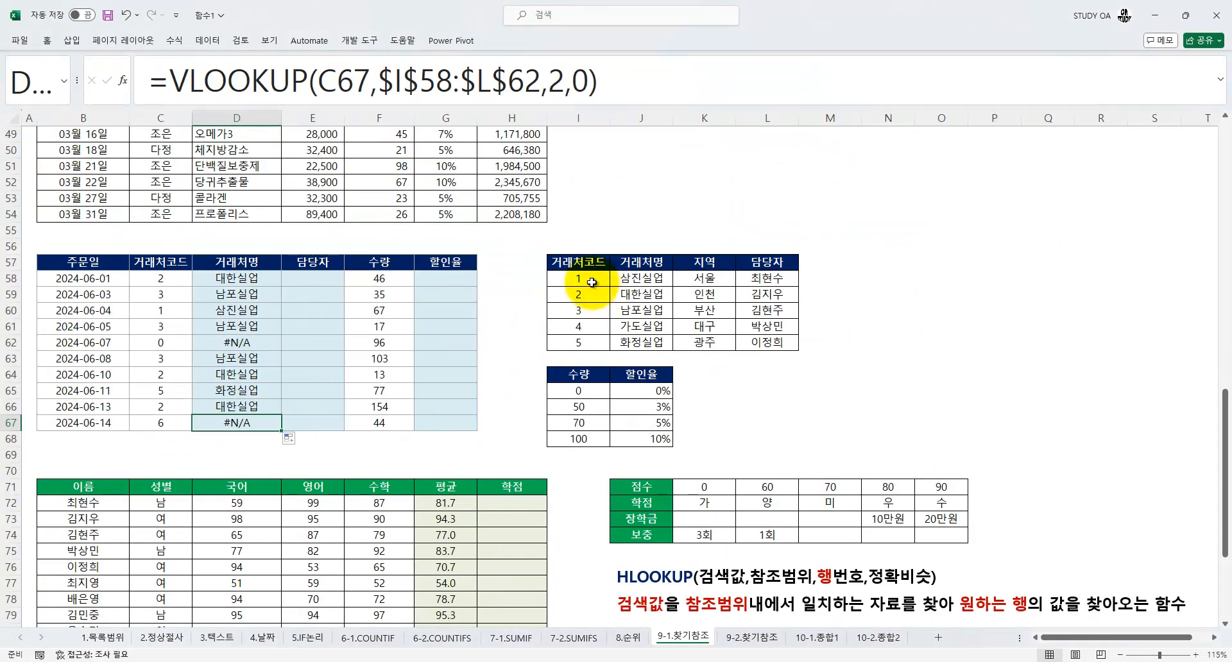
left_click_drag(575, 276, 752, 349)
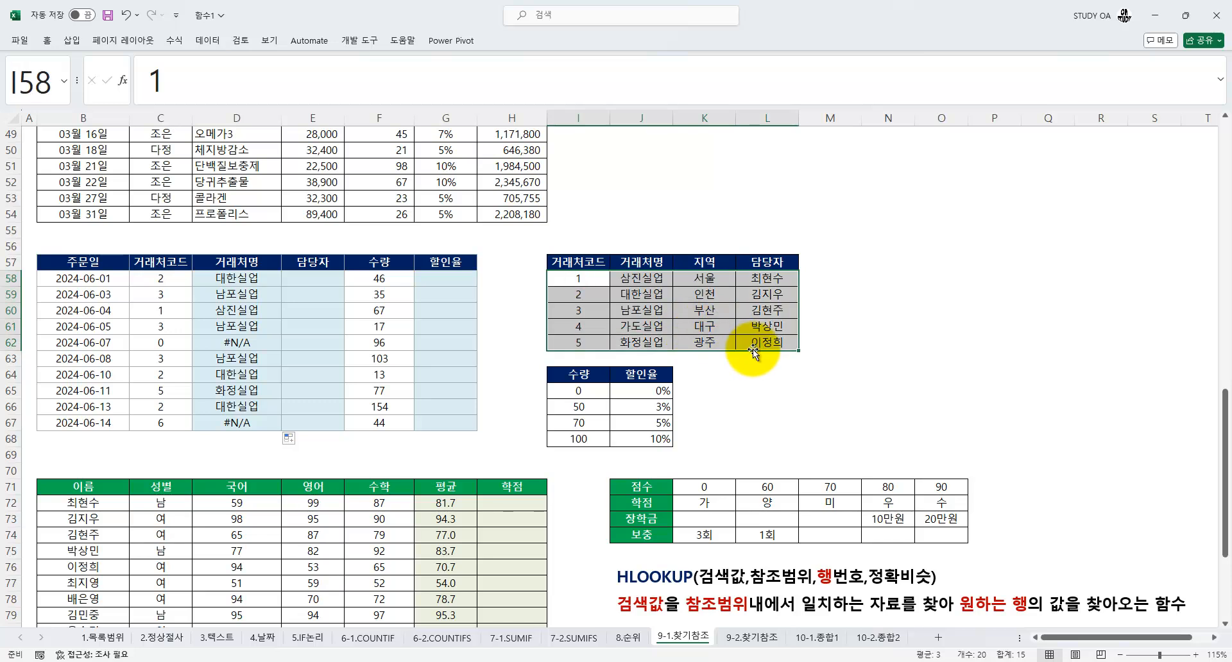
Review the VLOOKUP formula in D58 and its column number argument against the client lookup table
left_click(161, 422)
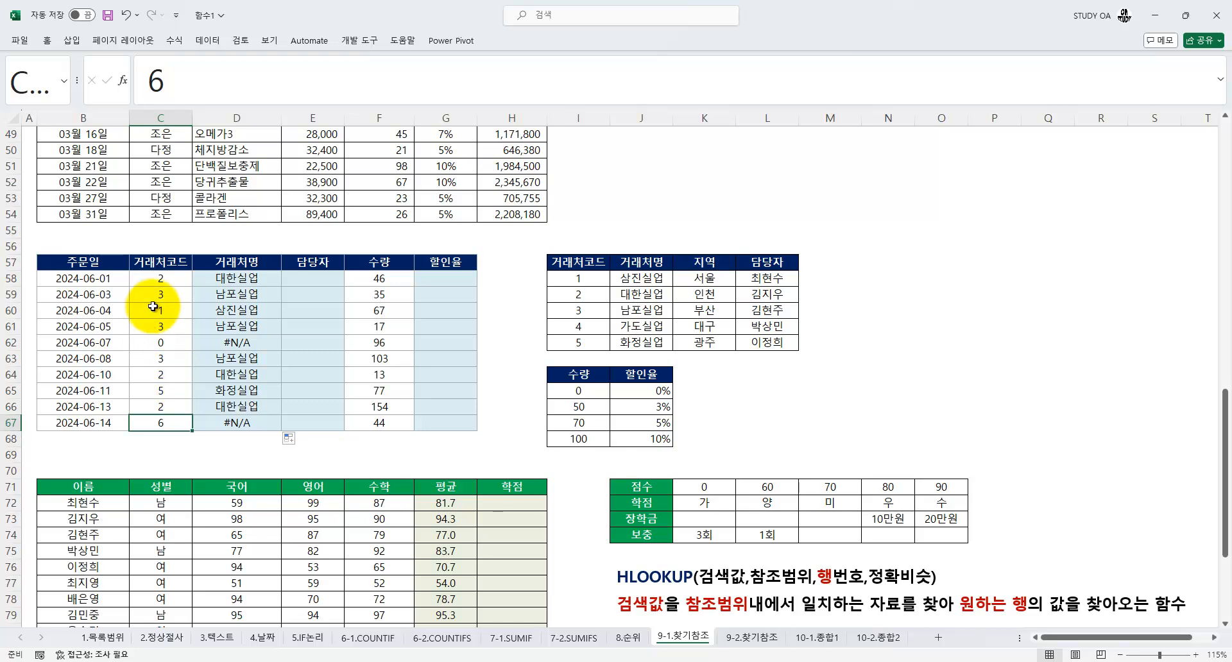
left_click(230, 277)
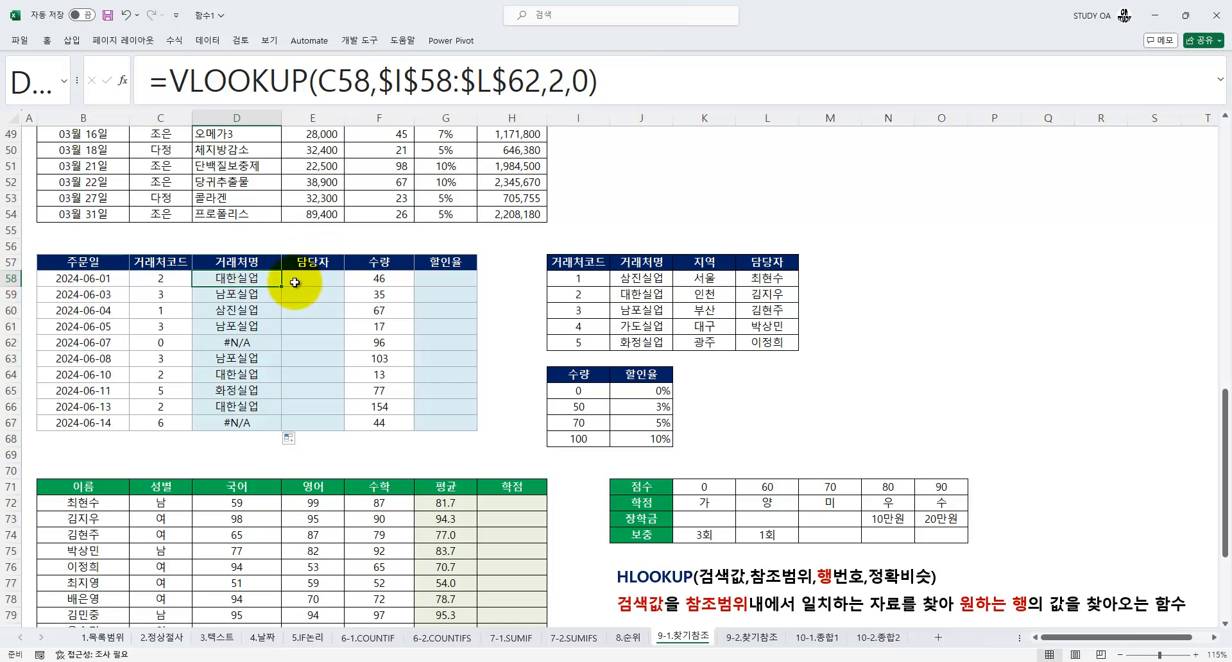
left_click_drag(150, 82, 620, 88)
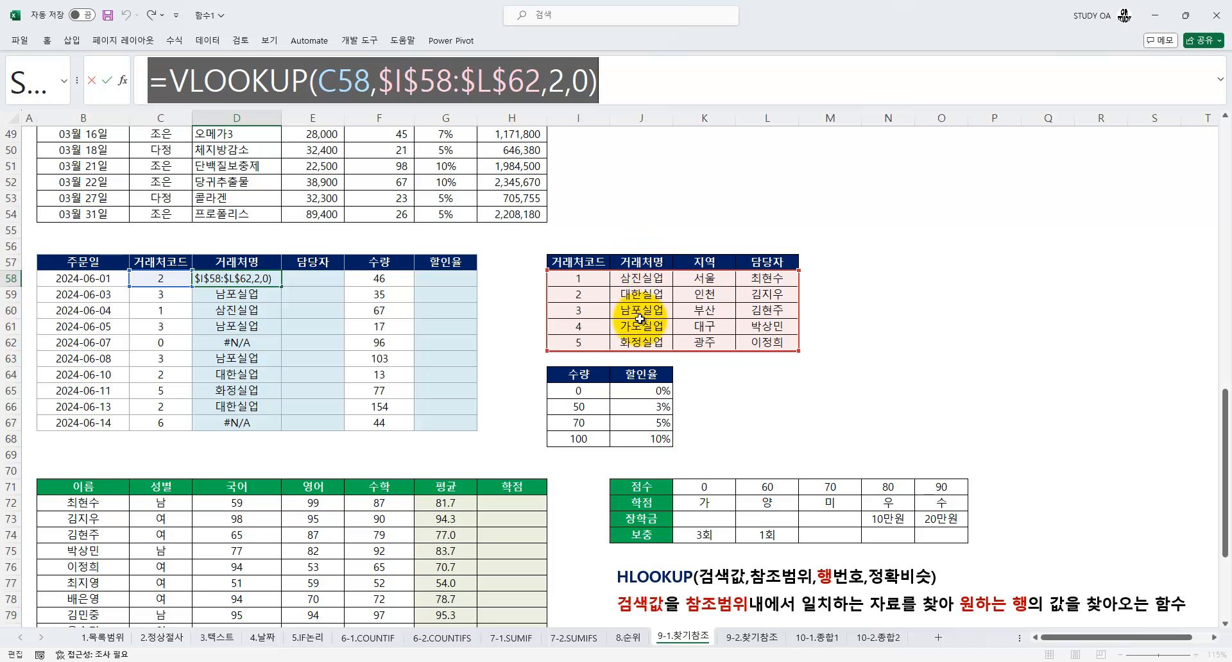
double_click(563, 81)
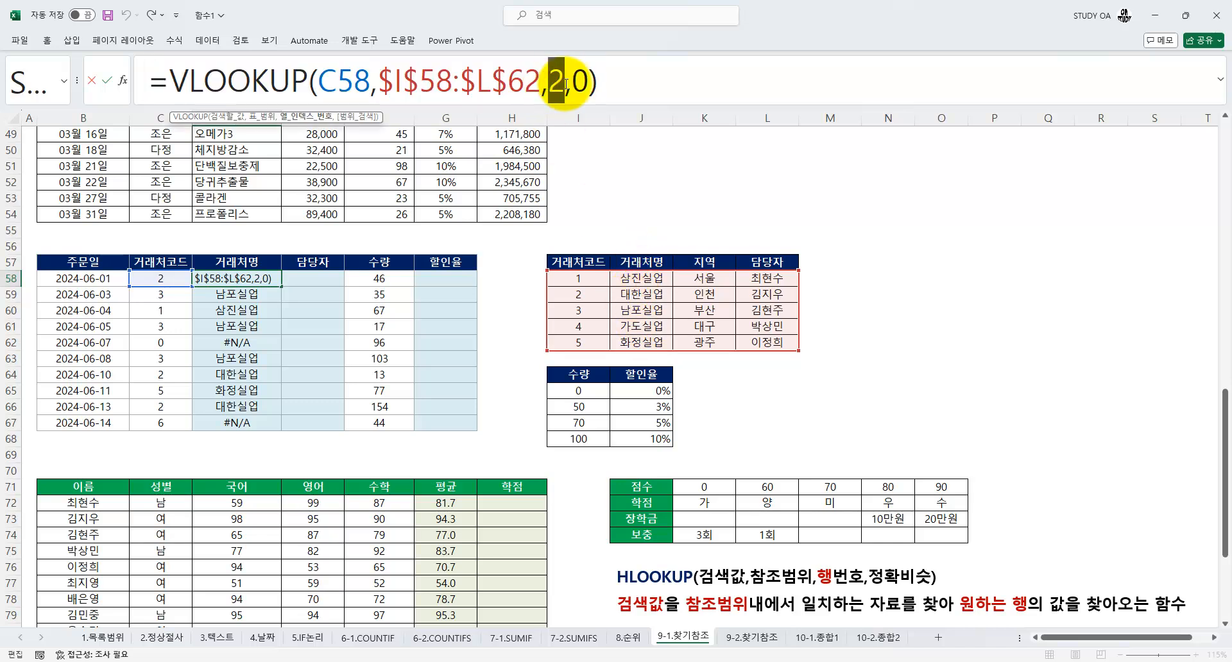
key("Return")
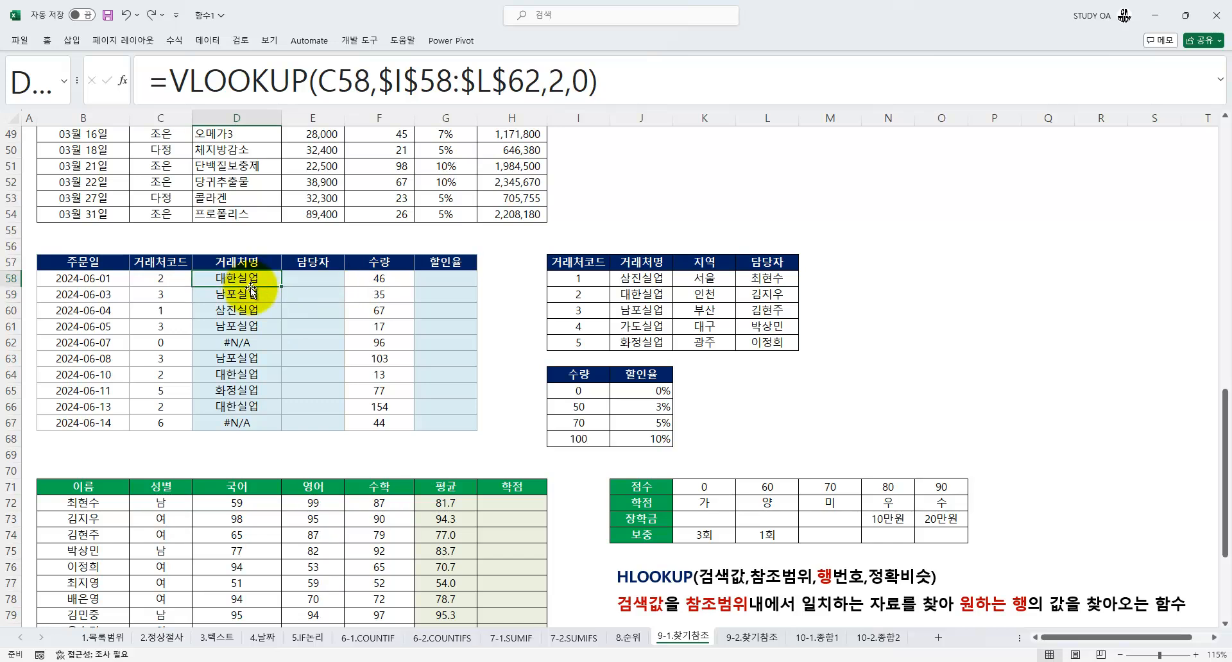
Copy the D58 VLOOKUP formula text unchanged into the first 담당자 cell, E58
left_click_drag(154, 82, 638, 85)
key("ctrl+c")
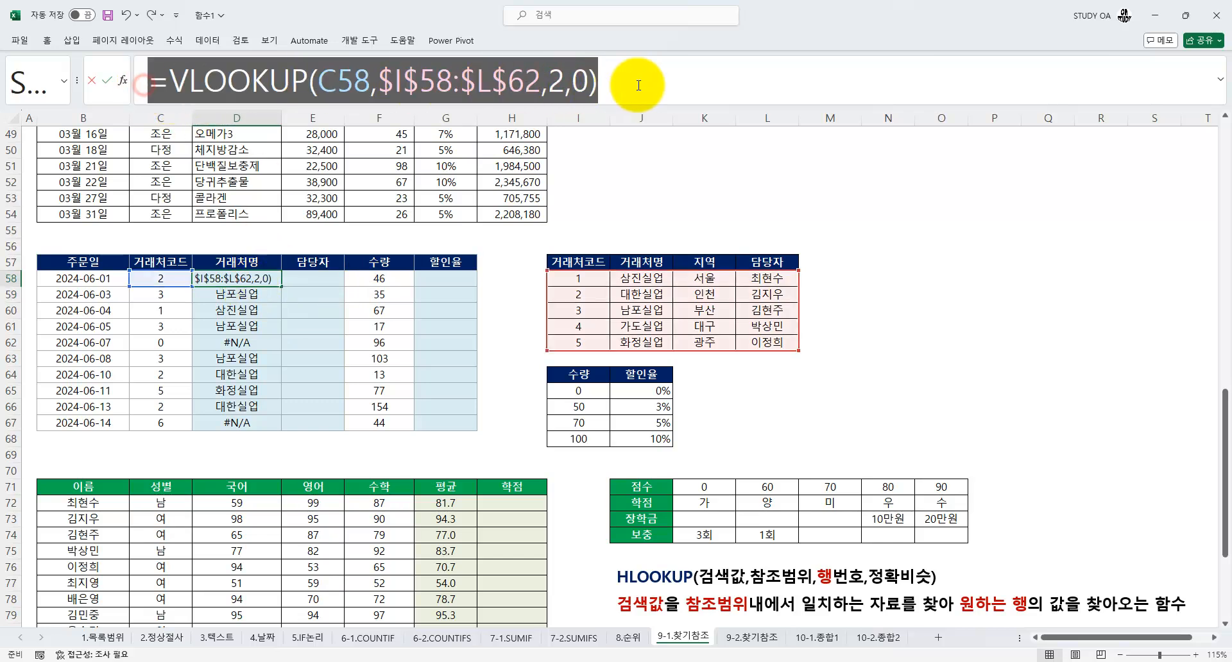
key("Return")
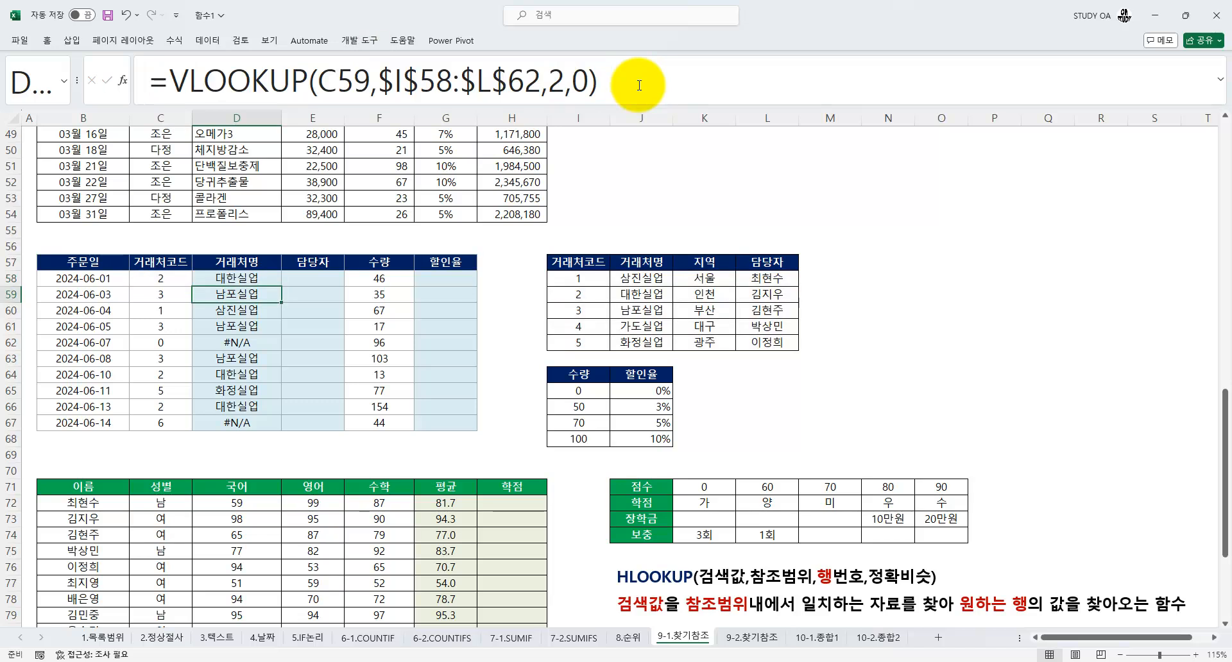
key("Up")
key("Right")
key("ctrl+v")
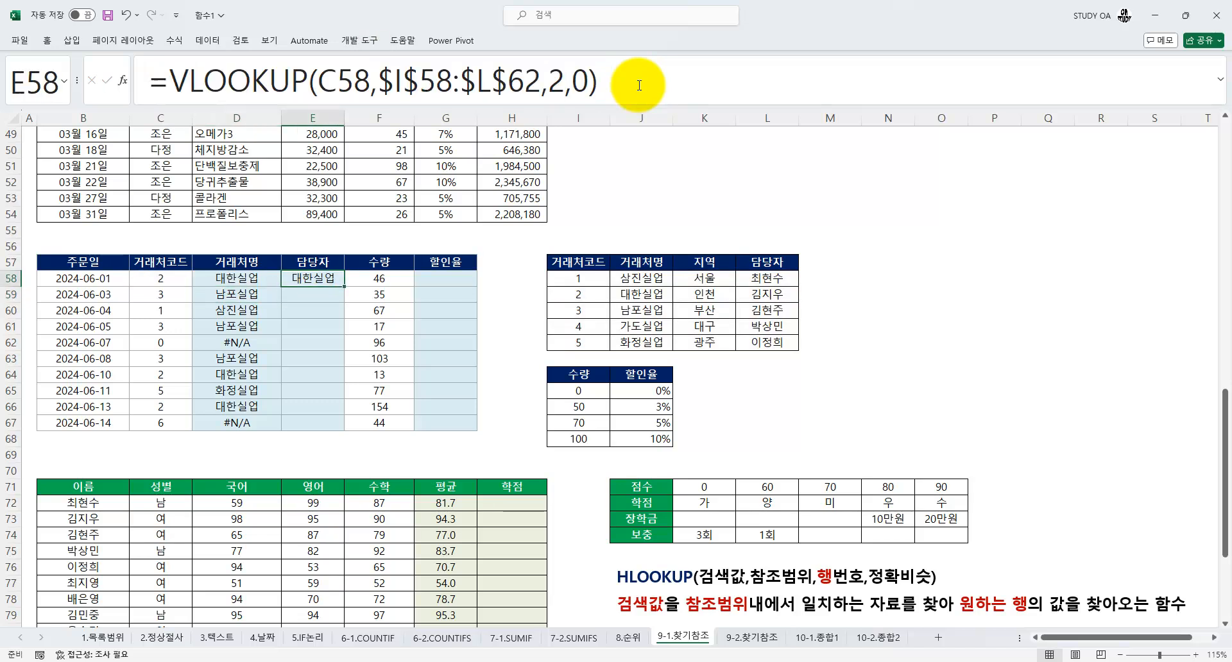
Set the column number in the E58 VLOOKUP to 4 and fill the 담당자 column down to E67
double_click(556, 80)
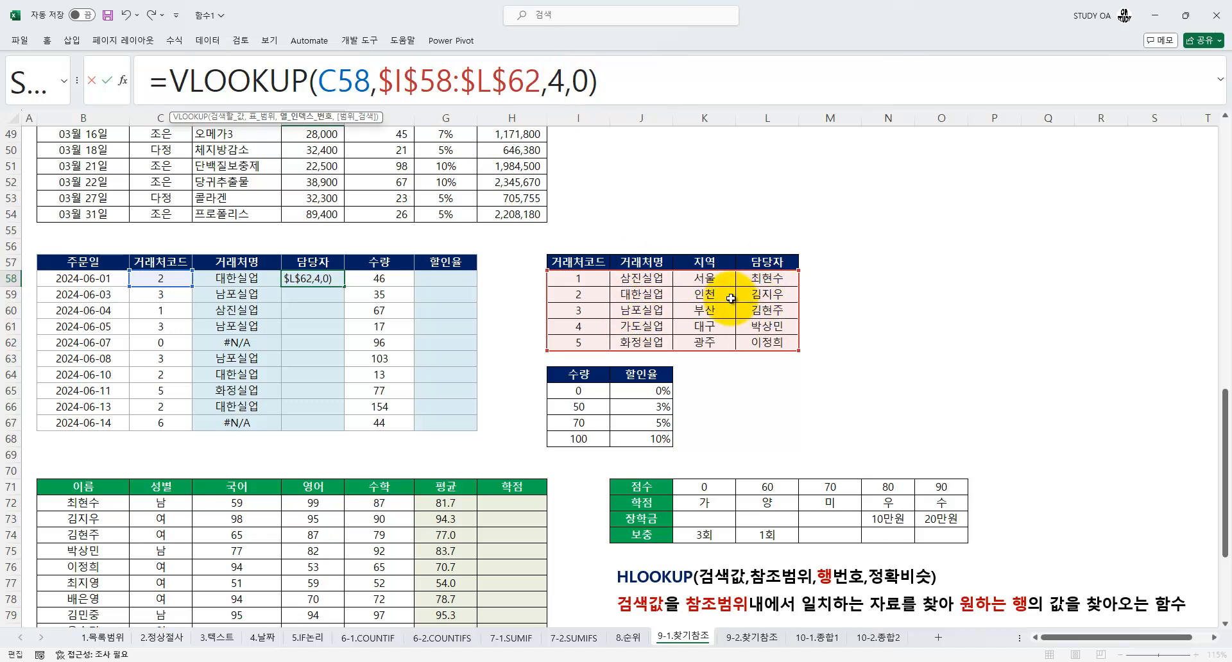
key("Return")
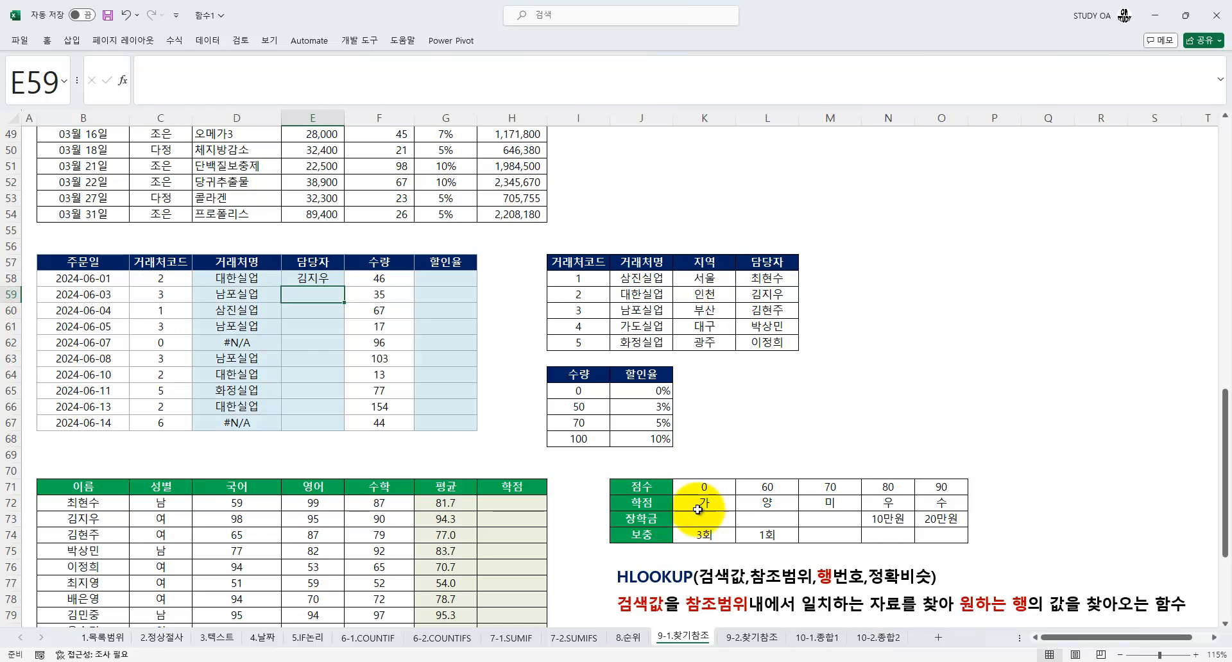
left_click(331, 279)
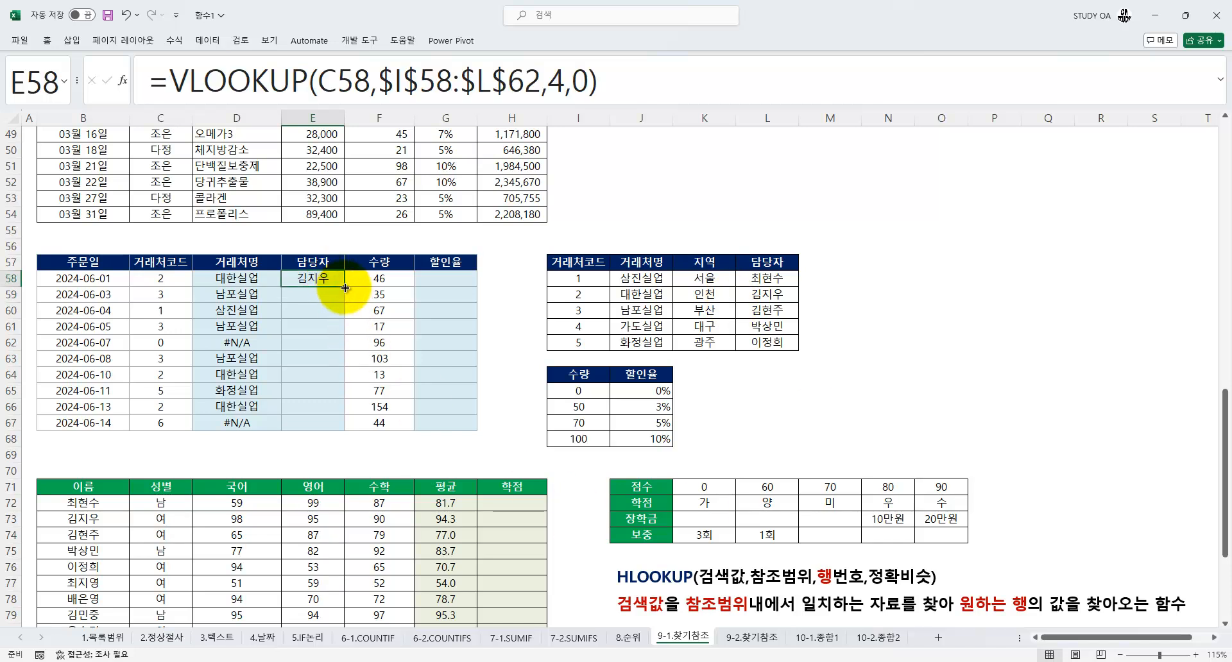
double_click(344, 287)
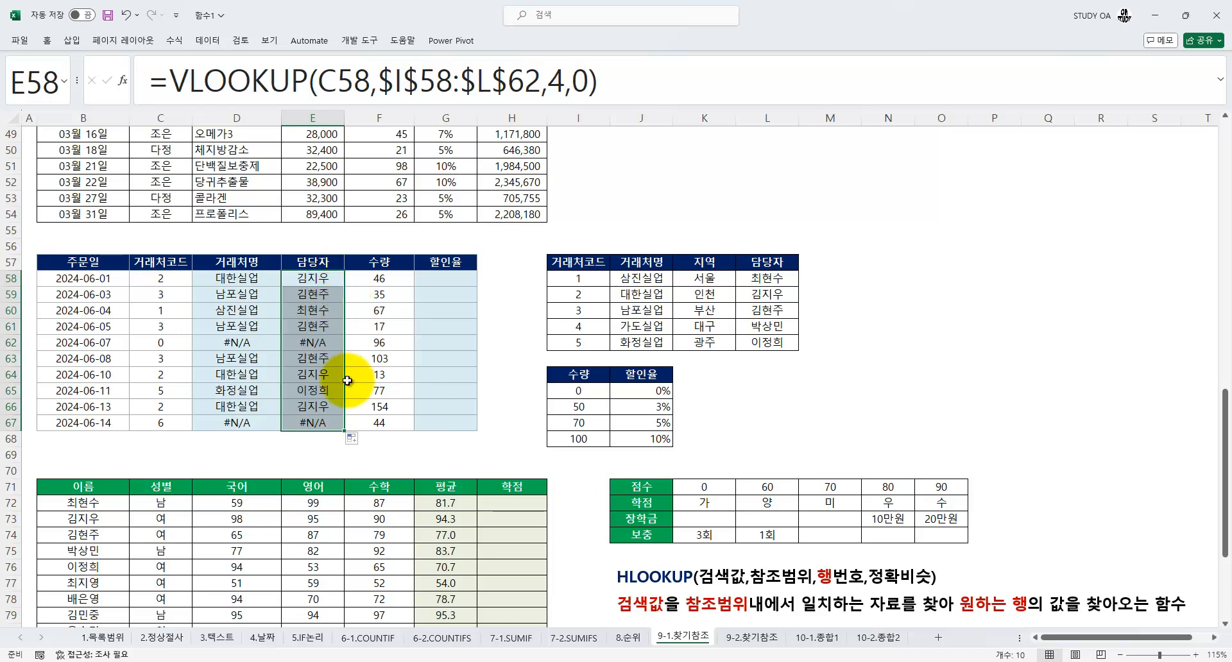
Enter =VLOOKUP(F58,$I$65:$J$68,2,1) in G58 to look up the first order's 할인율 by 수량
left_click(439, 279)
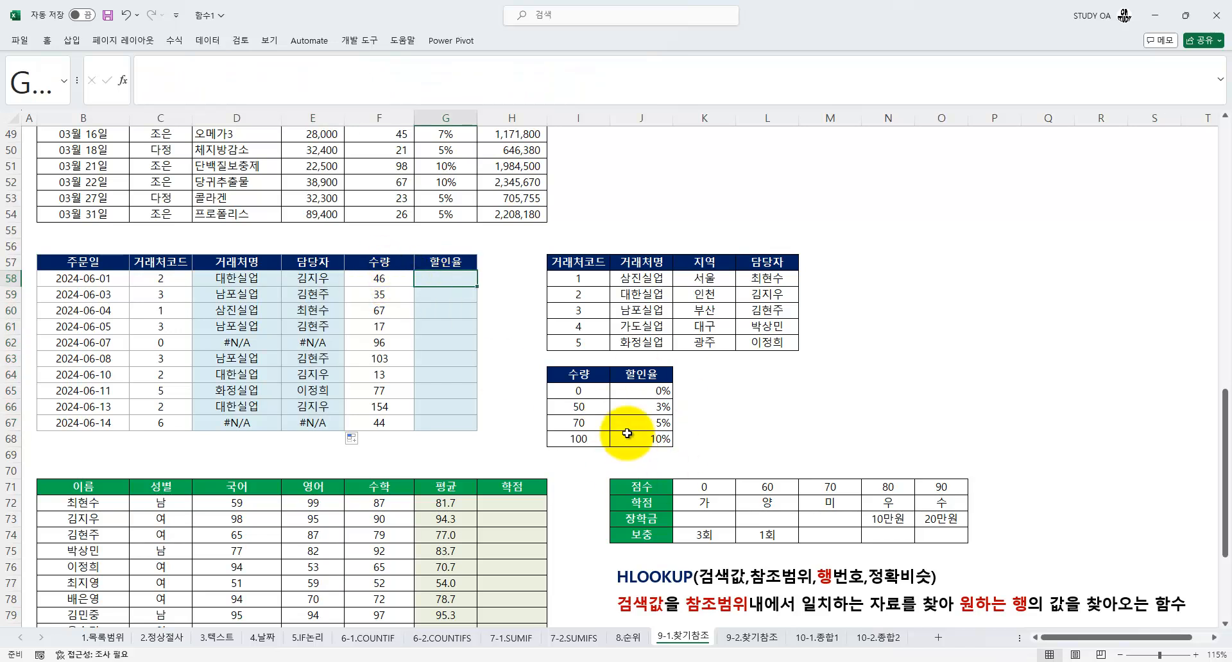
type("=VLOOKUP(F58")
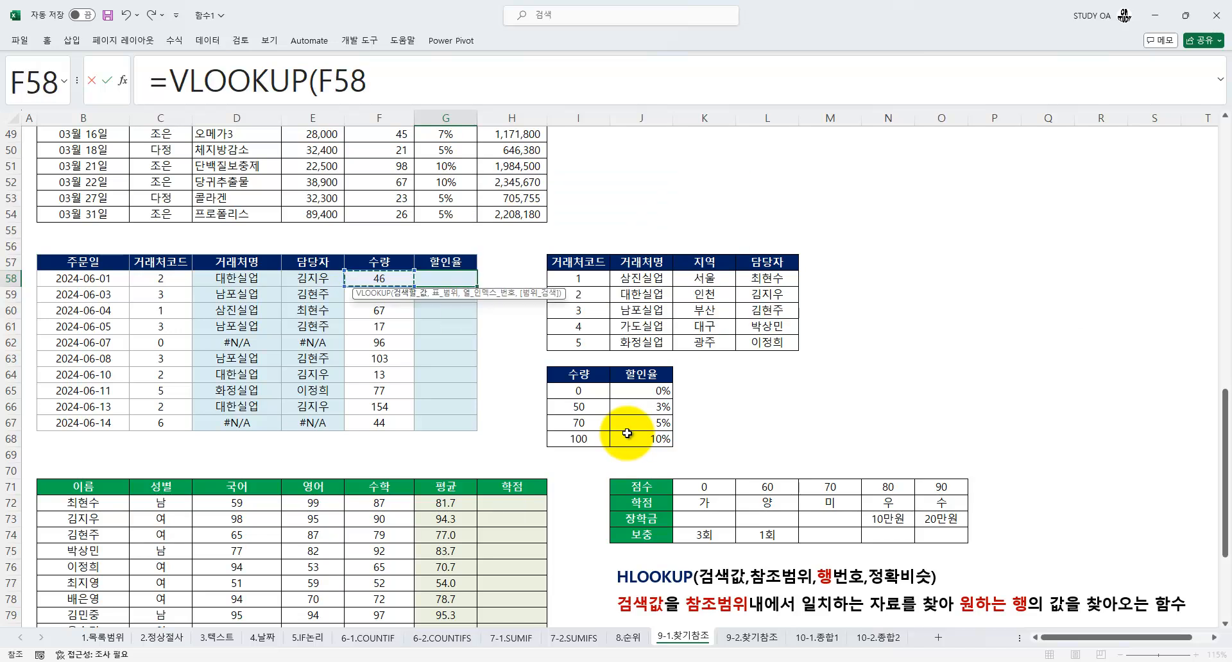
type(",")
left_click_drag(568, 391, 646, 437)
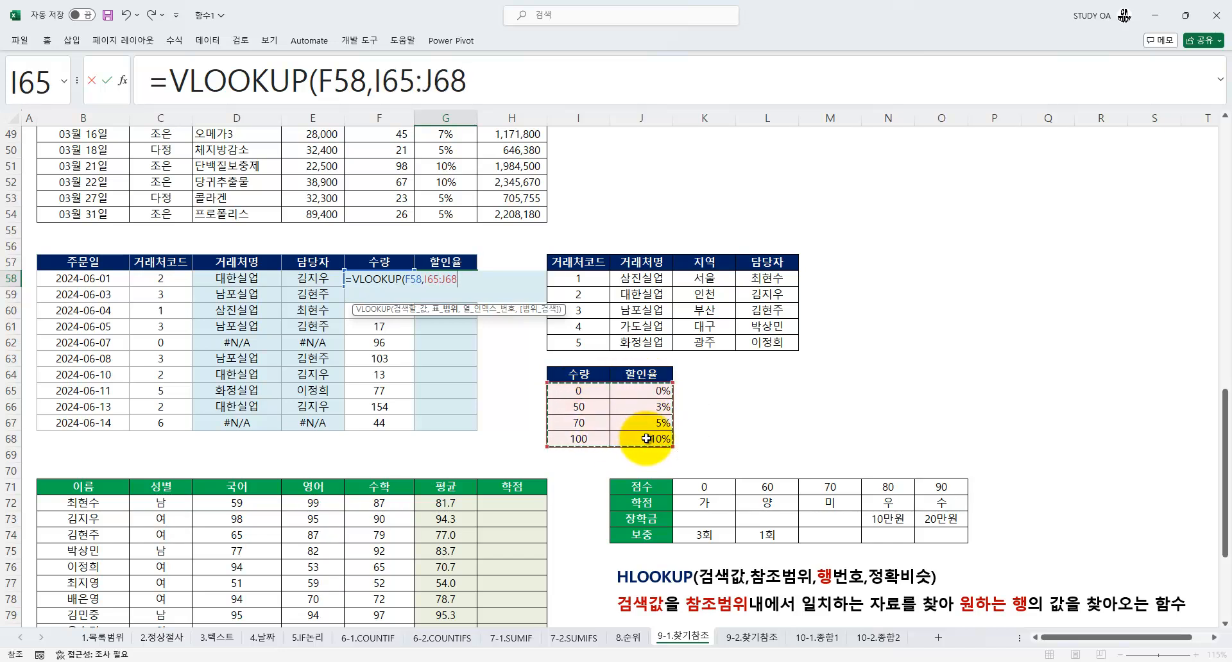
key("F4")
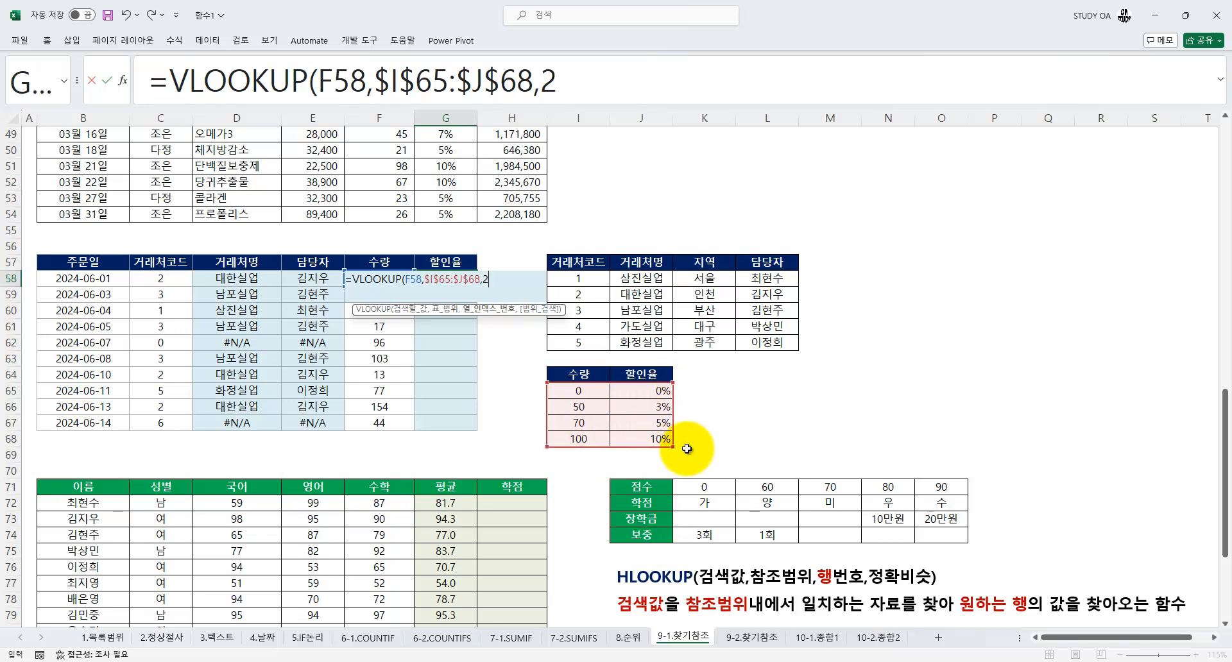
type(",1")
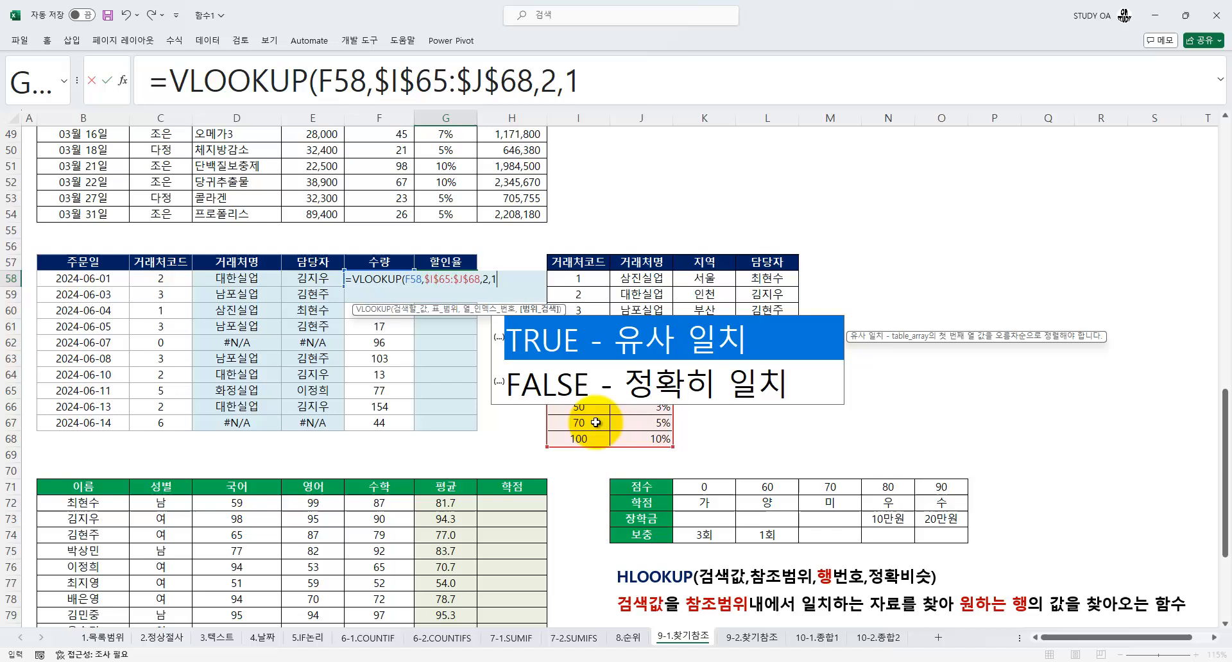
key("Return")
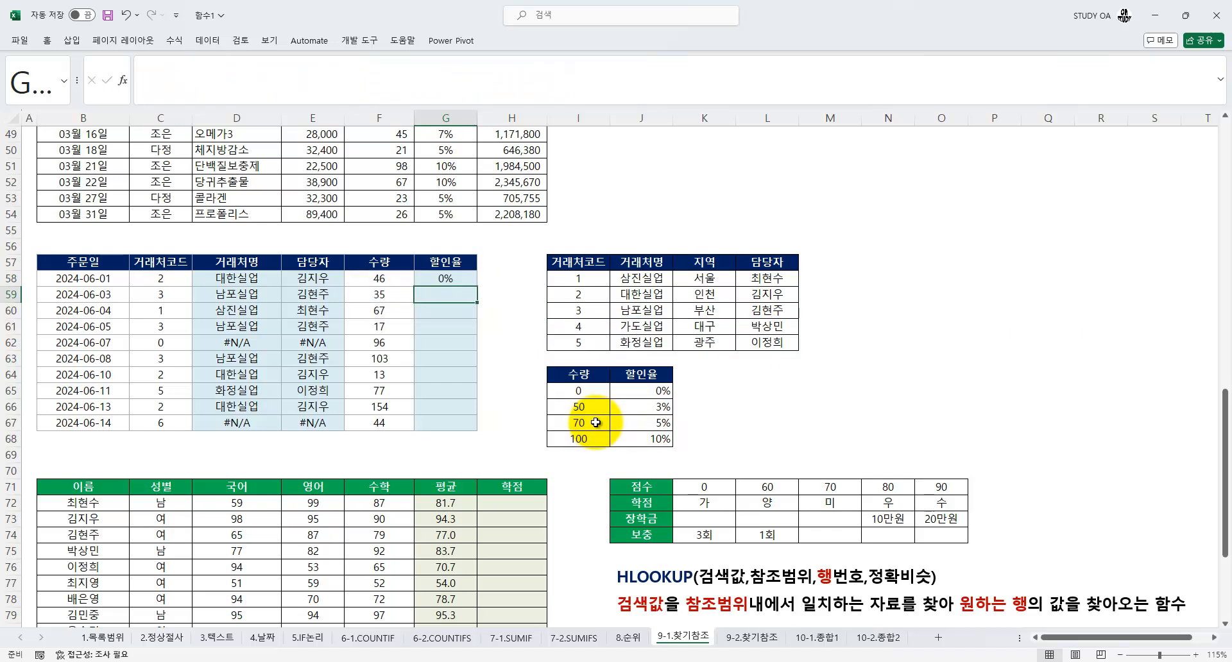
Fill the G58 할인율 formula down through G67
left_click(449, 280)
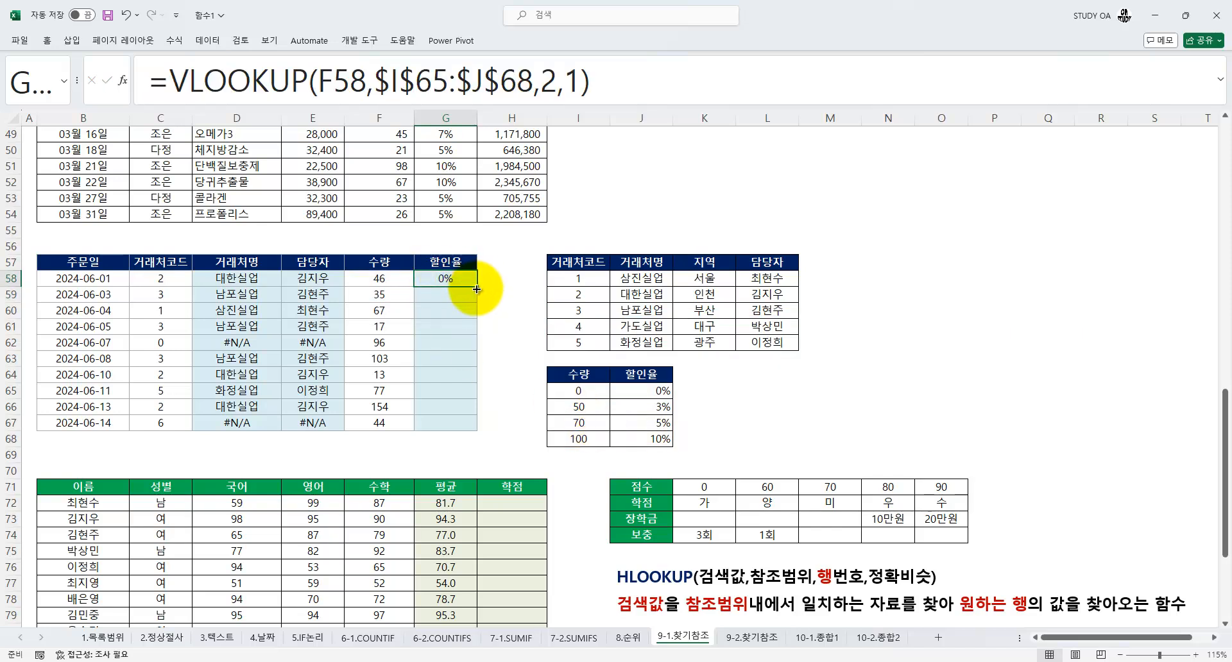
double_click(477, 286)
scroll(467, 309, "down", 4)
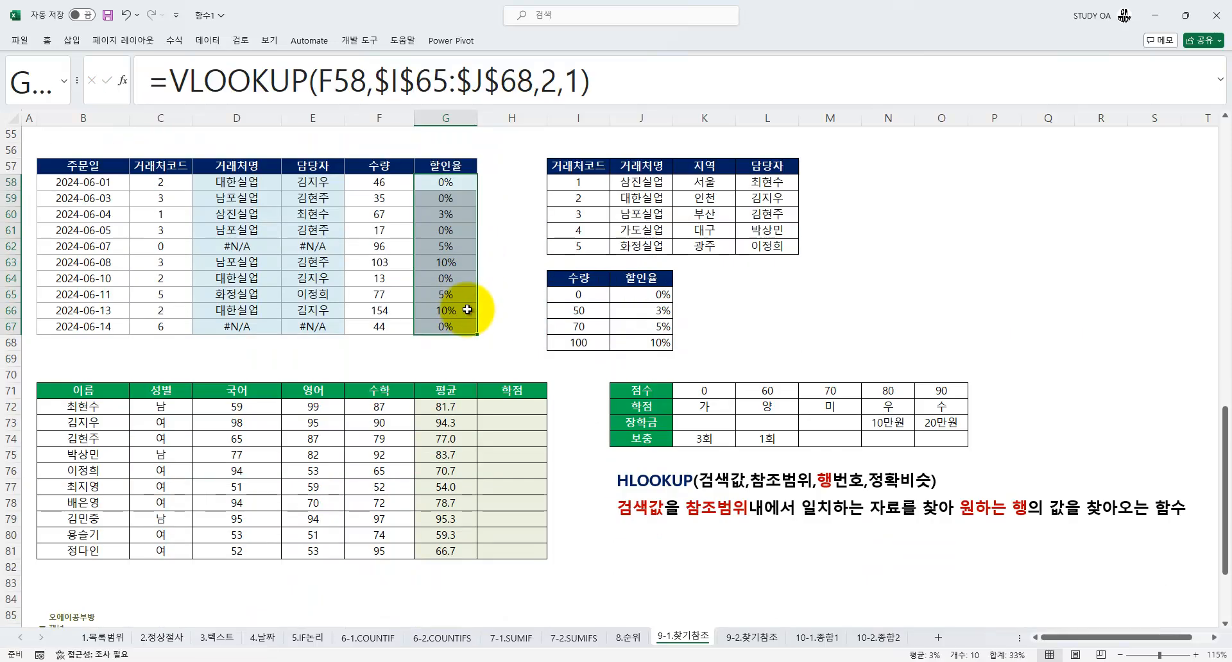
Examine the vertical layout of the 거래처코드 and 수량 lookup tables beside the order table
left_click(453, 325)
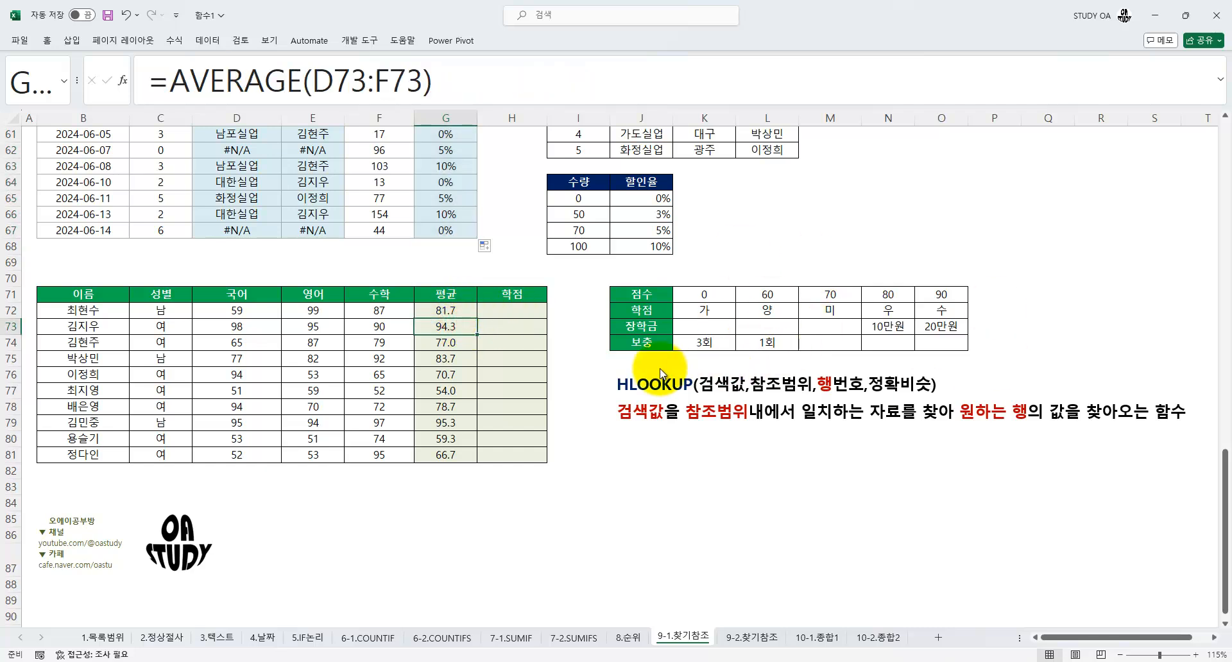
scroll(592, 354, "up", 3)
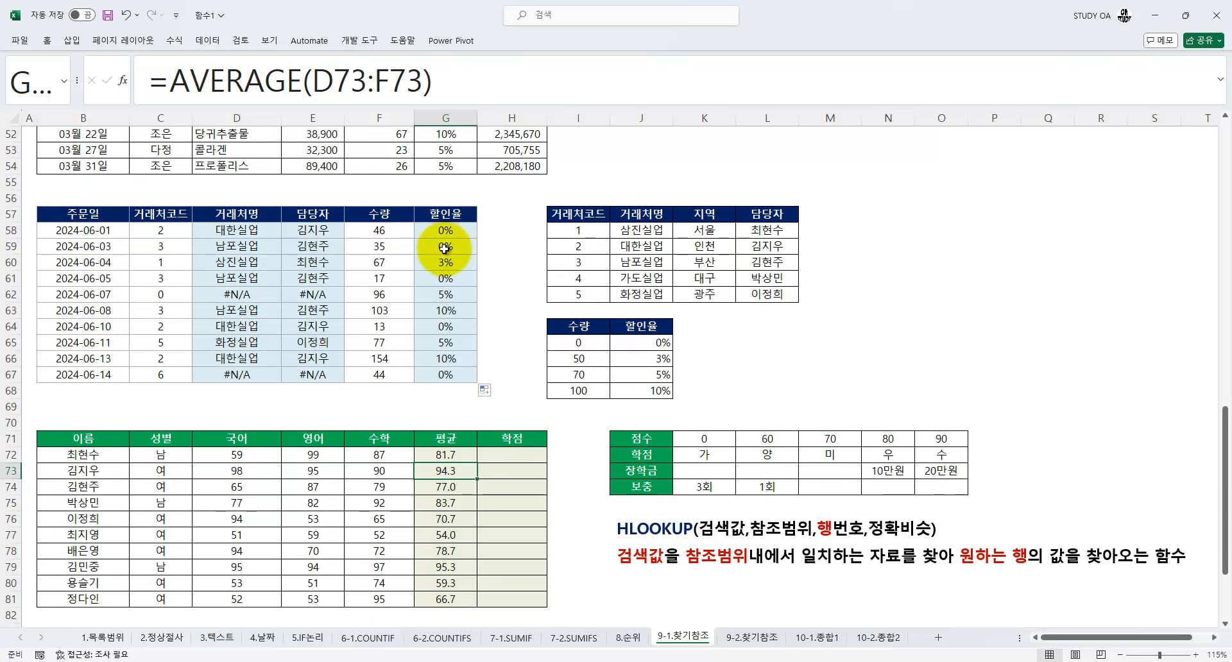
left_click(445, 246)
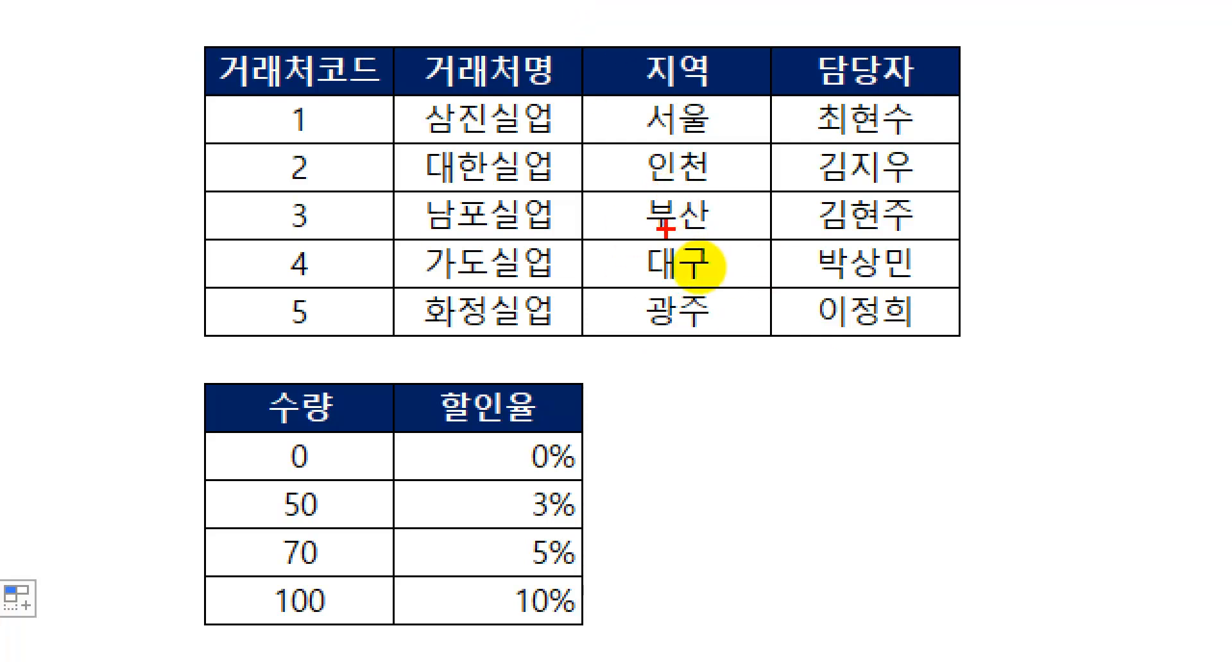
mouse_move(598, 21)
left_mouse_down()
mouse_move(598, 293)
mouse_move(660, 222)
left_mouse_up()
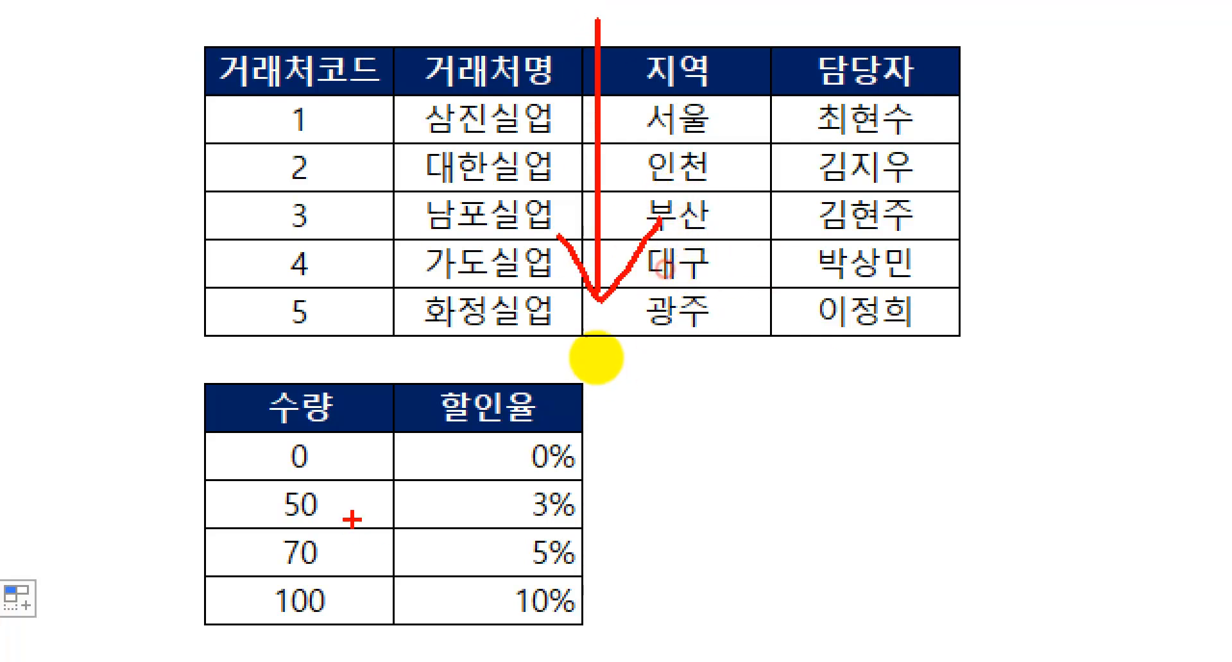
left_click_drag(394, 394, 396, 632)
left_click_drag(367, 570, 460, 546)
key("Escape")
Examine the horizontal layout of the 점수 and 학점 table above the HLOOKUP notes
scroll(879, 264, "up", 10)
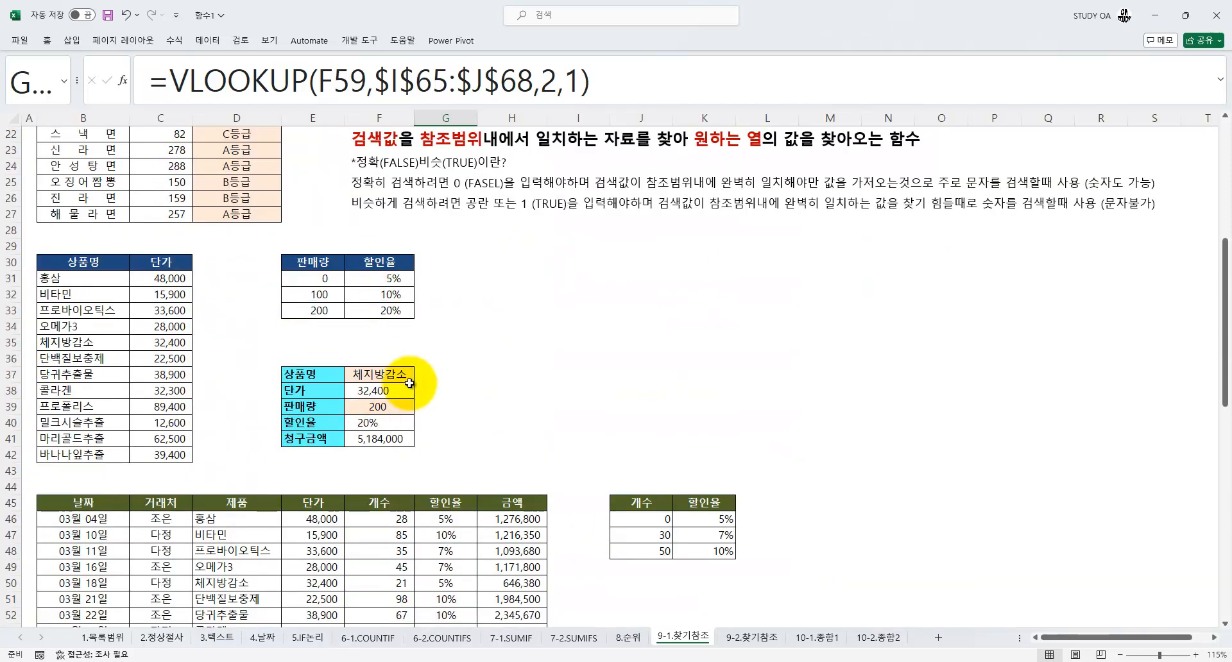
scroll(409, 244, "up", 4)
scroll(622, 315, "down", 8)
scroll(617, 322, "down", 8)
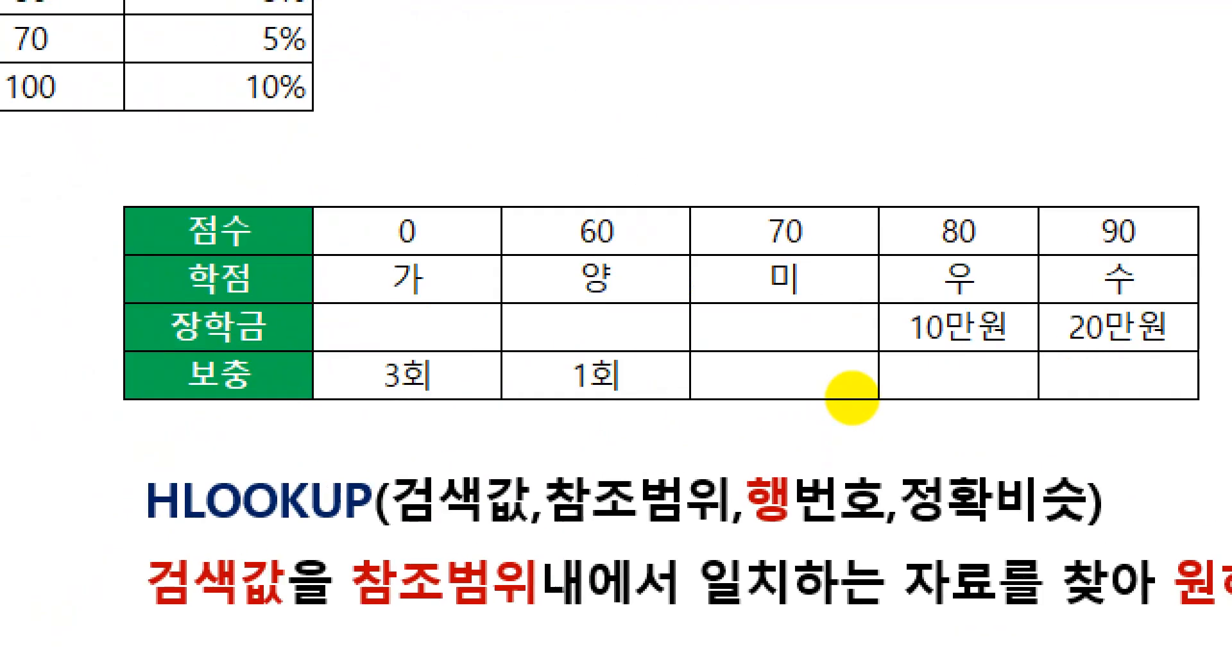
mouse_move(668, 367)
left_mouse_down()
mouse_move(886, 366)
mouse_move(827, 399)
left_mouse_up()
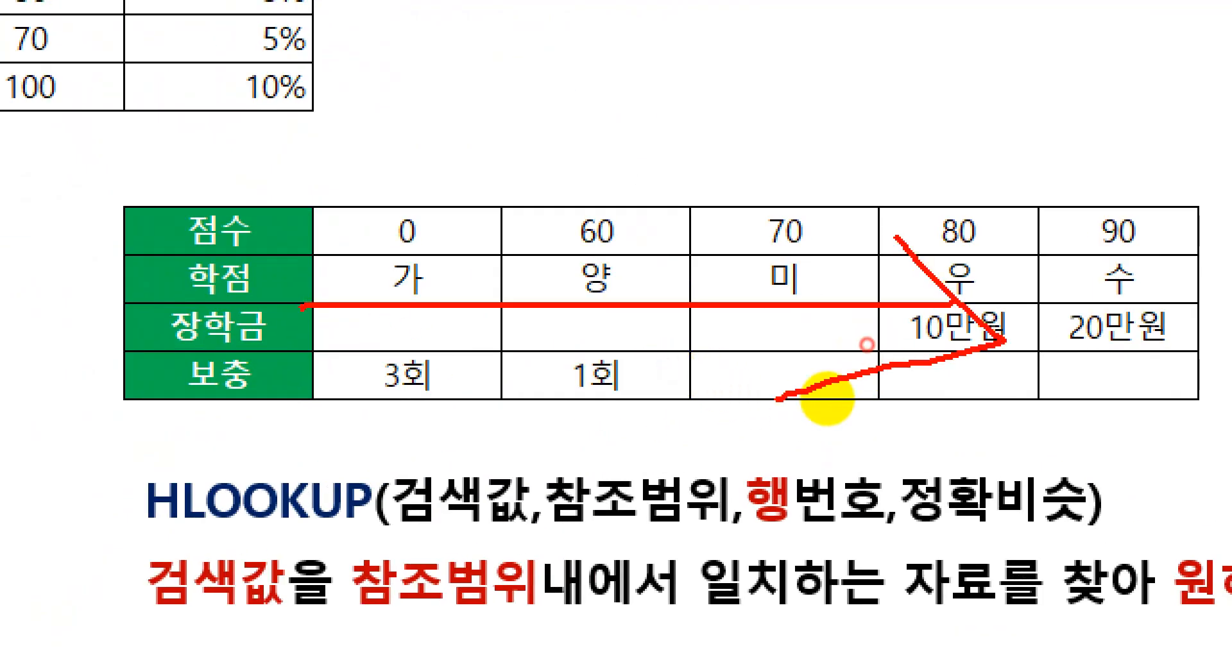
key("Escape")
left_click(147, 395)
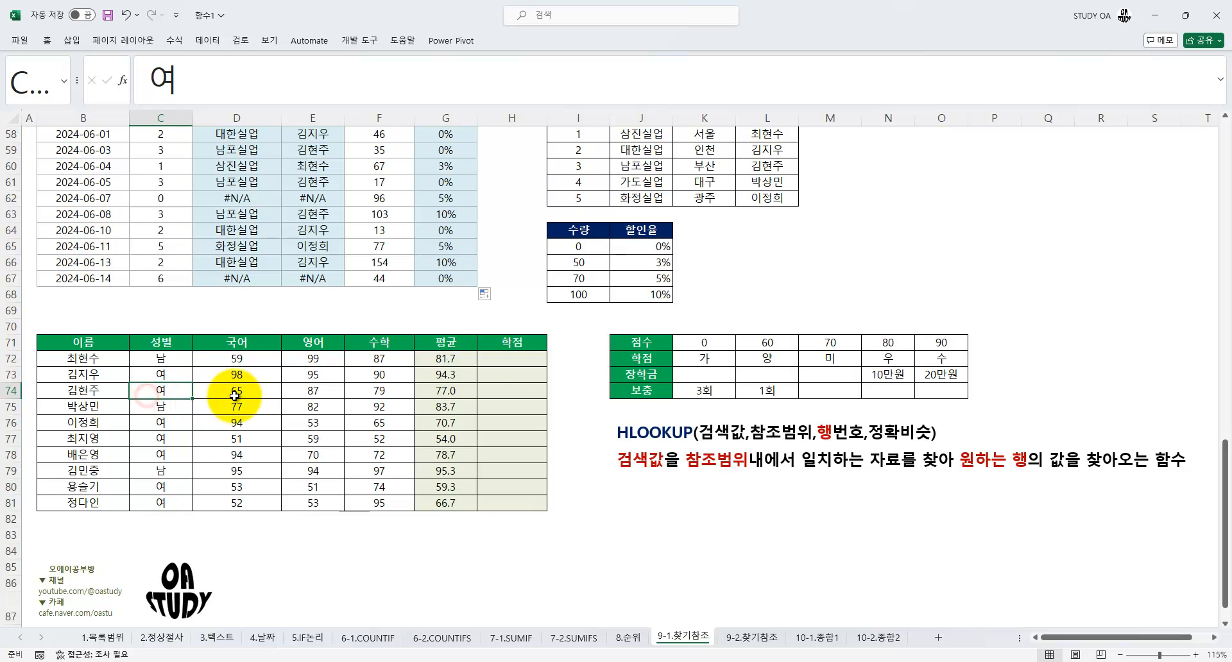
Compare the vertical 점수 table in J2:M7 with the horizontal 점수 table in J71:O74
scroll(235, 396, "up", 19)
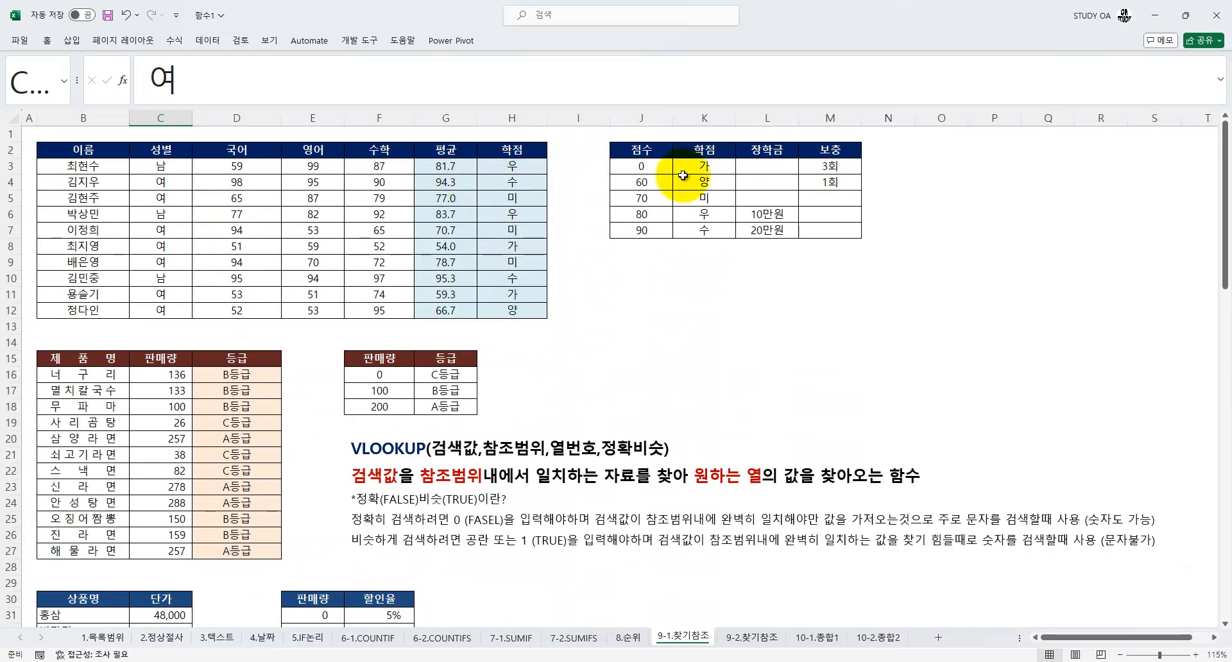
key("ctrl+1")
left_click(803, 179)
left_click_drag(606, 135, 867, 252)
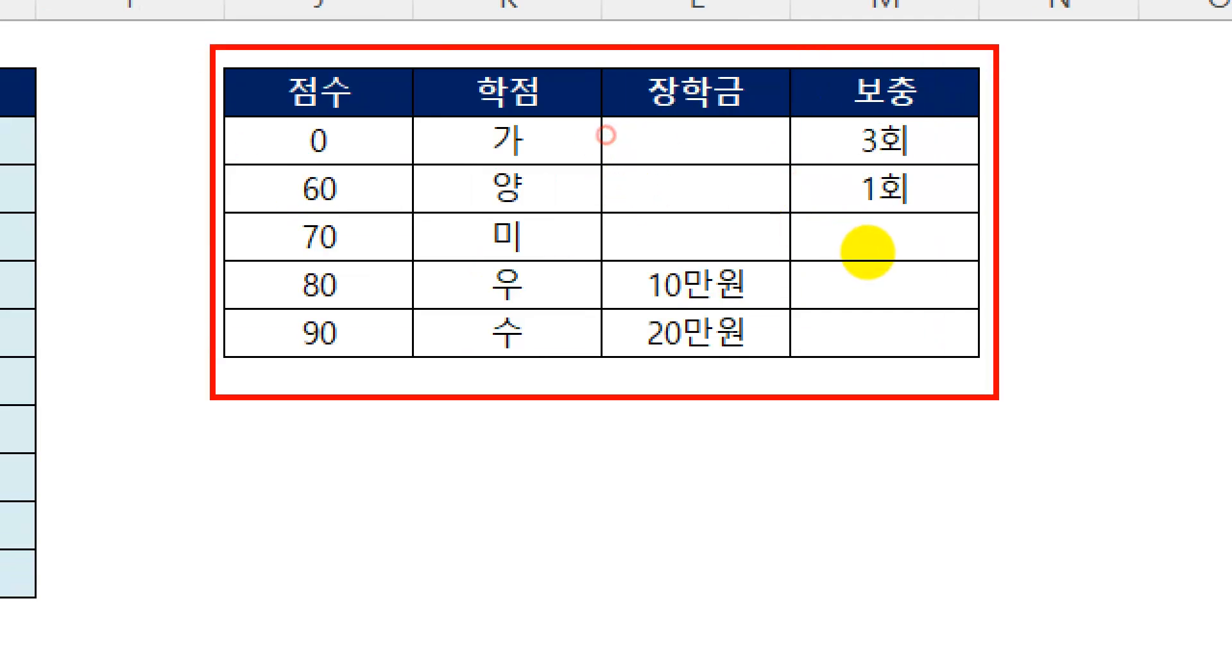
key("Escape")
scroll(467, 372, "down", 16)
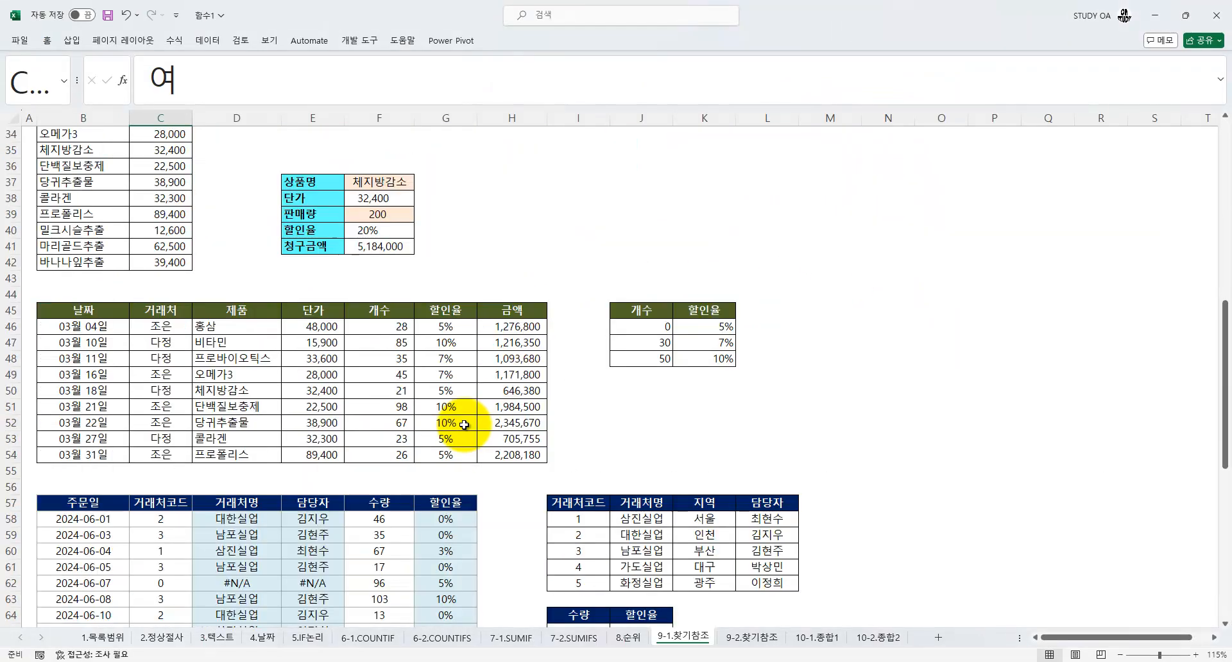
scroll(464, 424, "down", 2)
key("ctrl+1")
left_click(818, 460)
mouse_move(665, 427)
left_mouse_down()
mouse_move(865, 428)
mouse_move(847, 445)
left_mouse_up()
key("Escape")
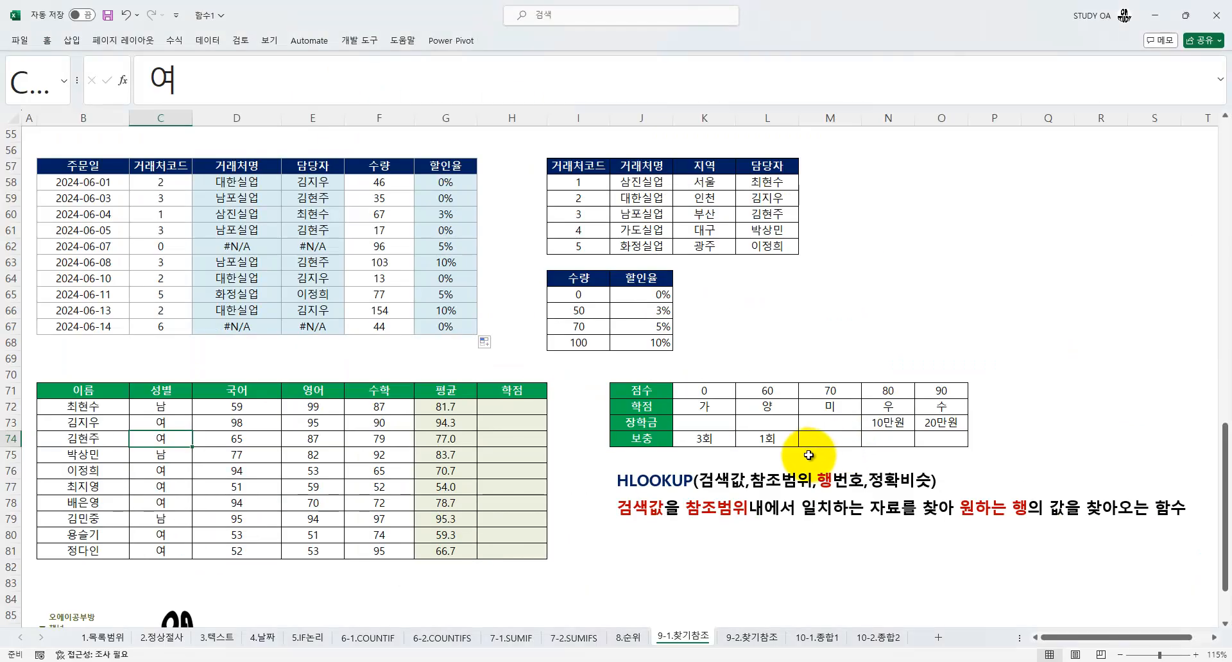
Start an HLOOKUP formula in H72 of the 학점 column and bring up its function arguments
scroll(618, 481, "up", 18)
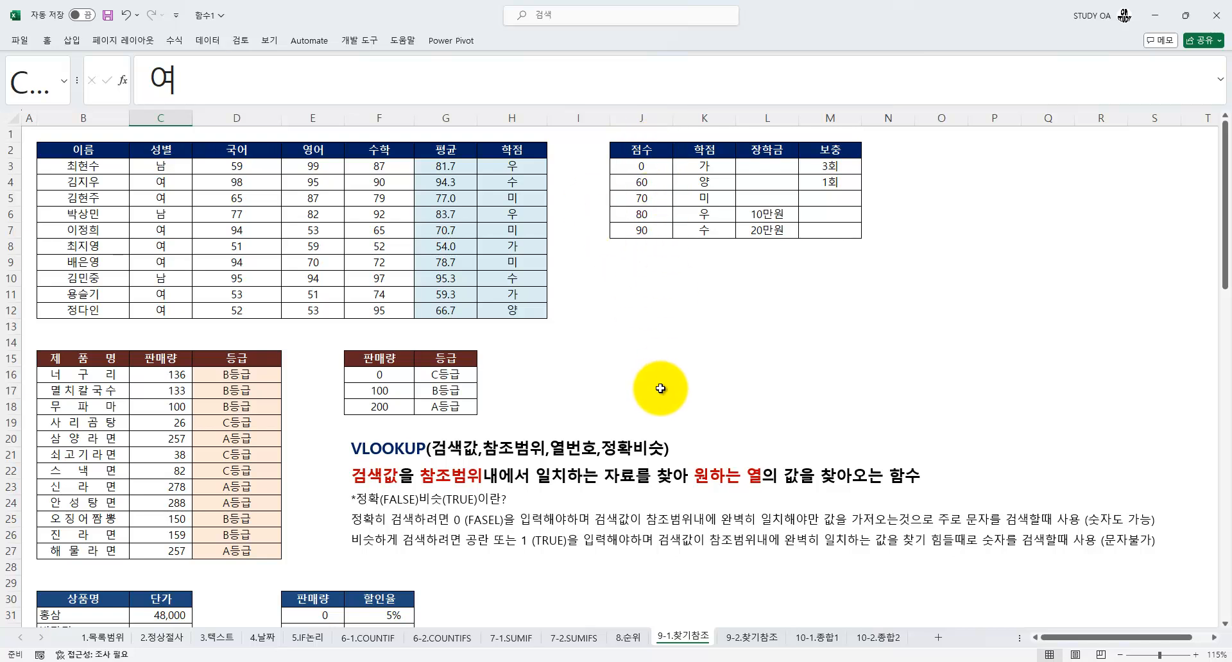
scroll(657, 398, "down", 6)
scroll(656, 399, "down", 4)
scroll(656, 408, "down", 2)
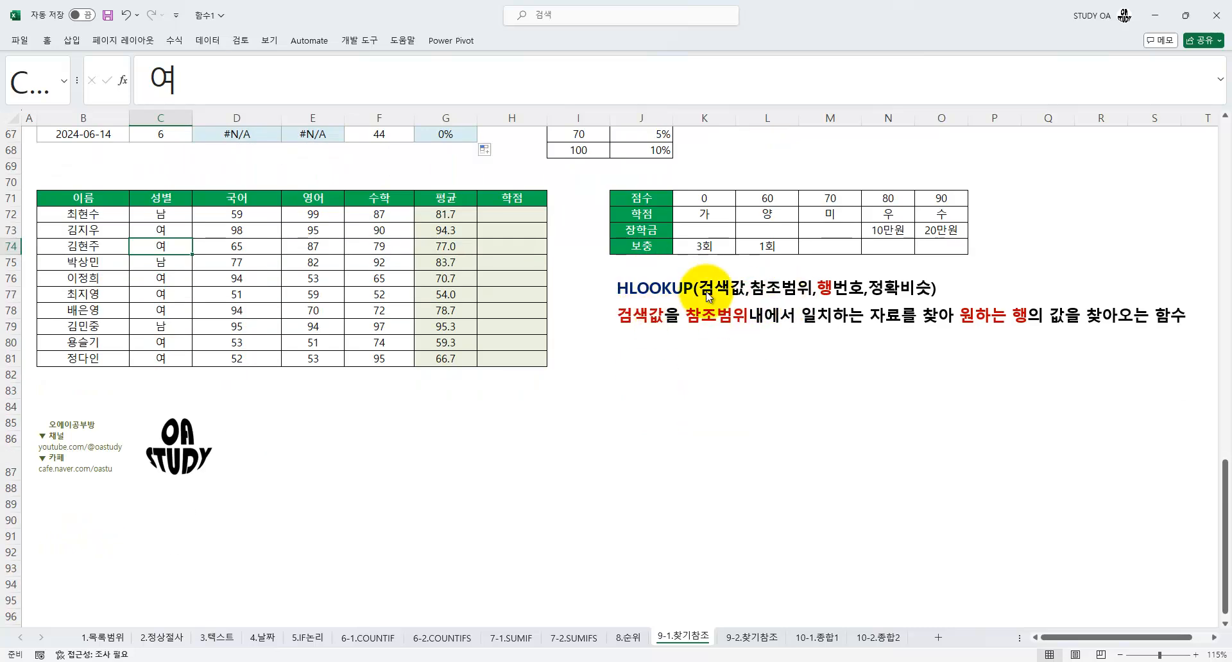
left_click(498, 215)
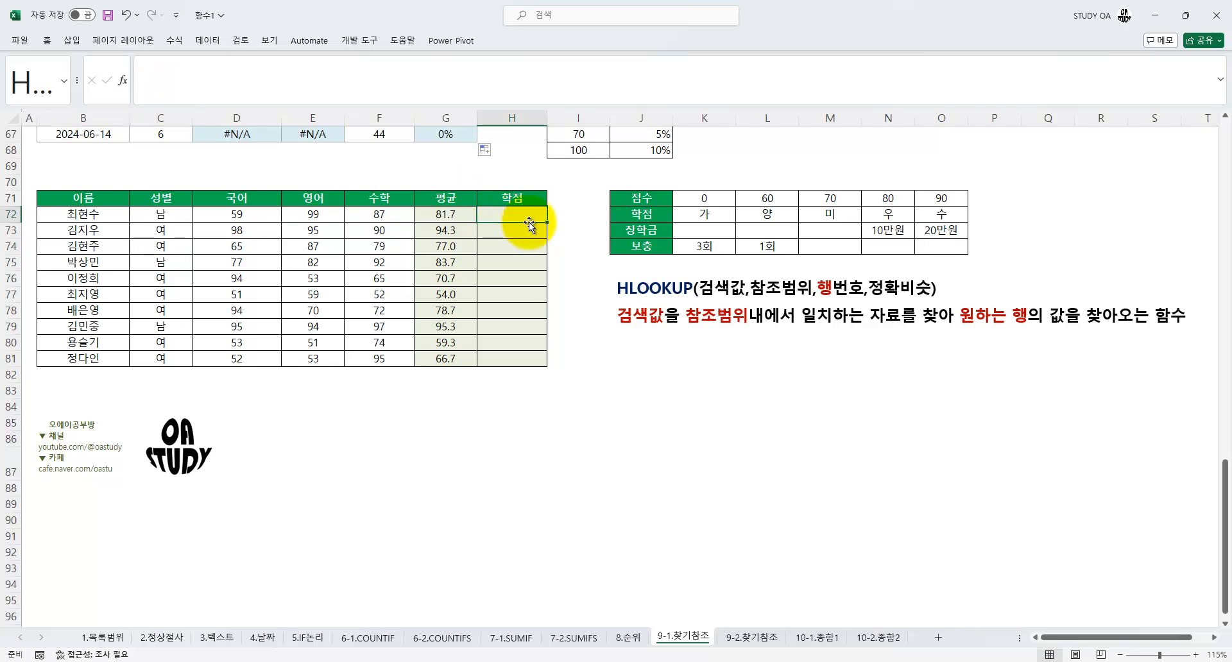
type("=")
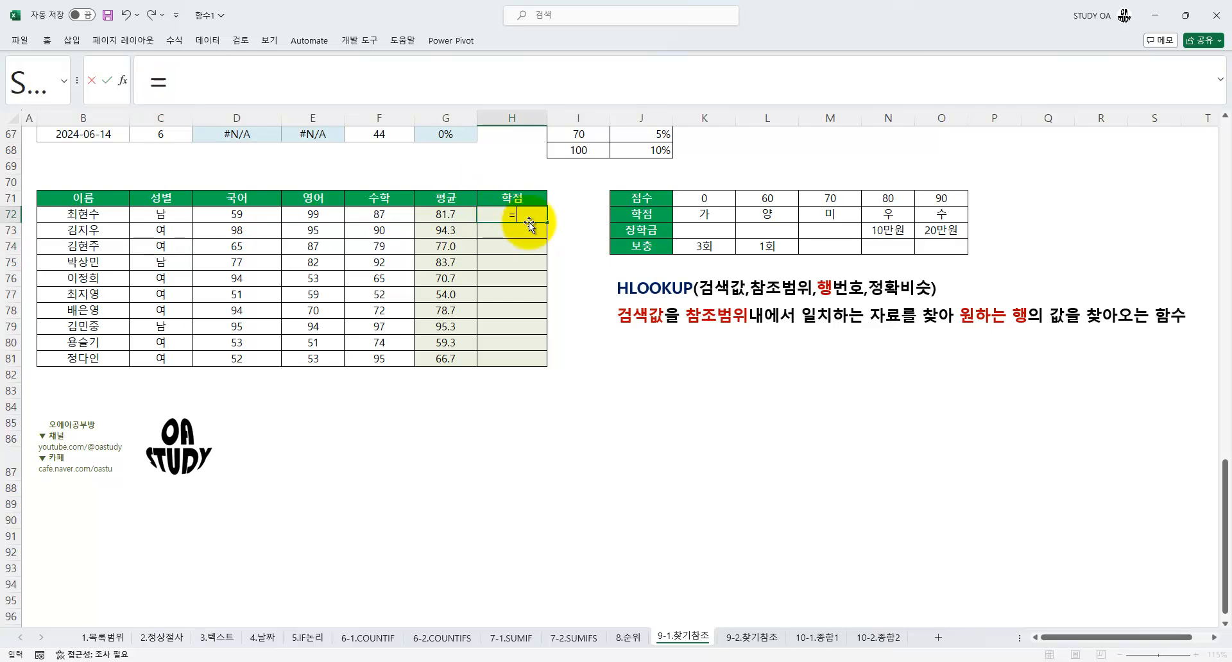
type("HL")
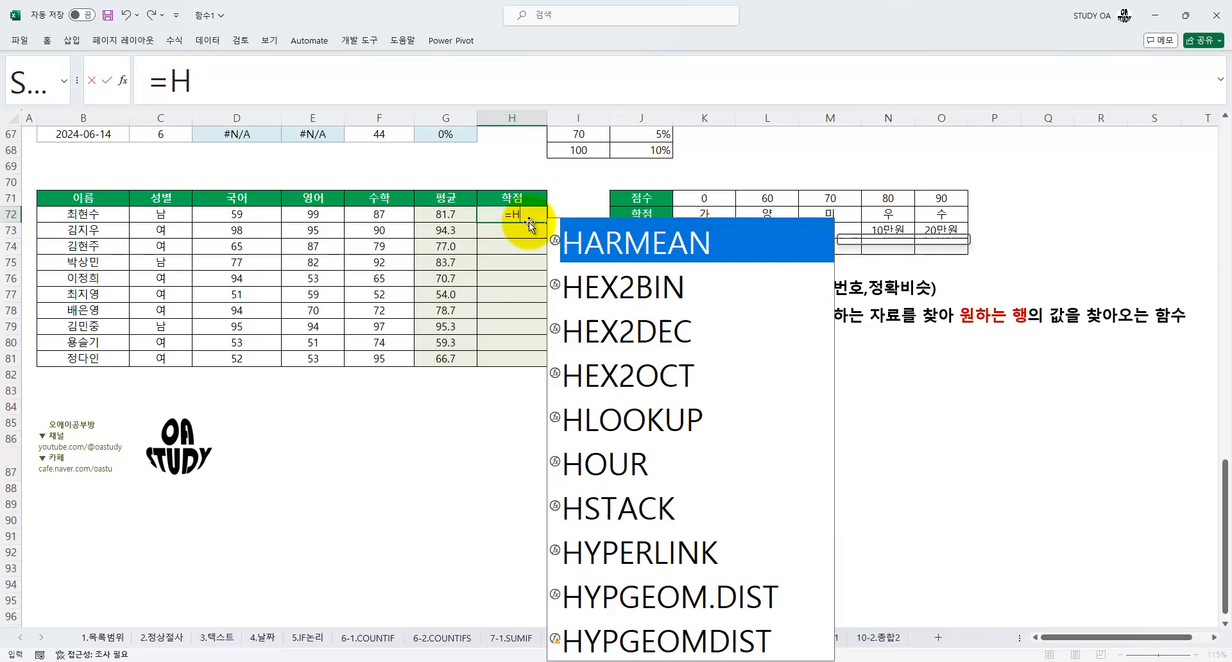
key("Tab")
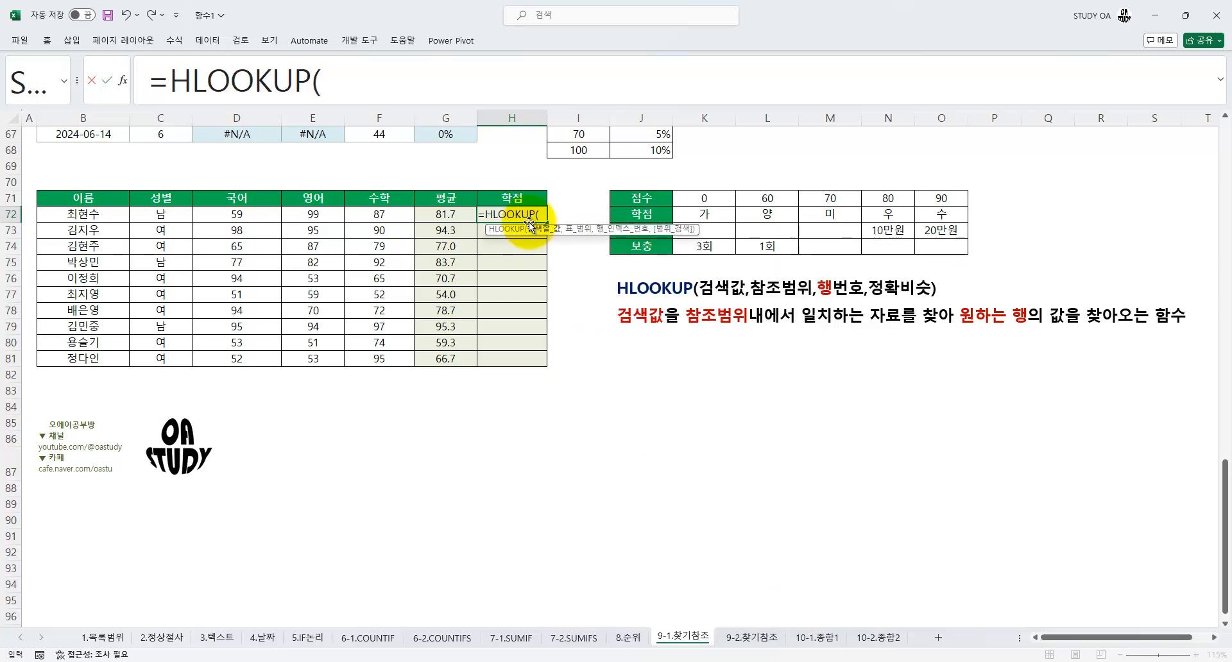
key("ctrl+a")
left_click_drag(555, 240, 679, 340)
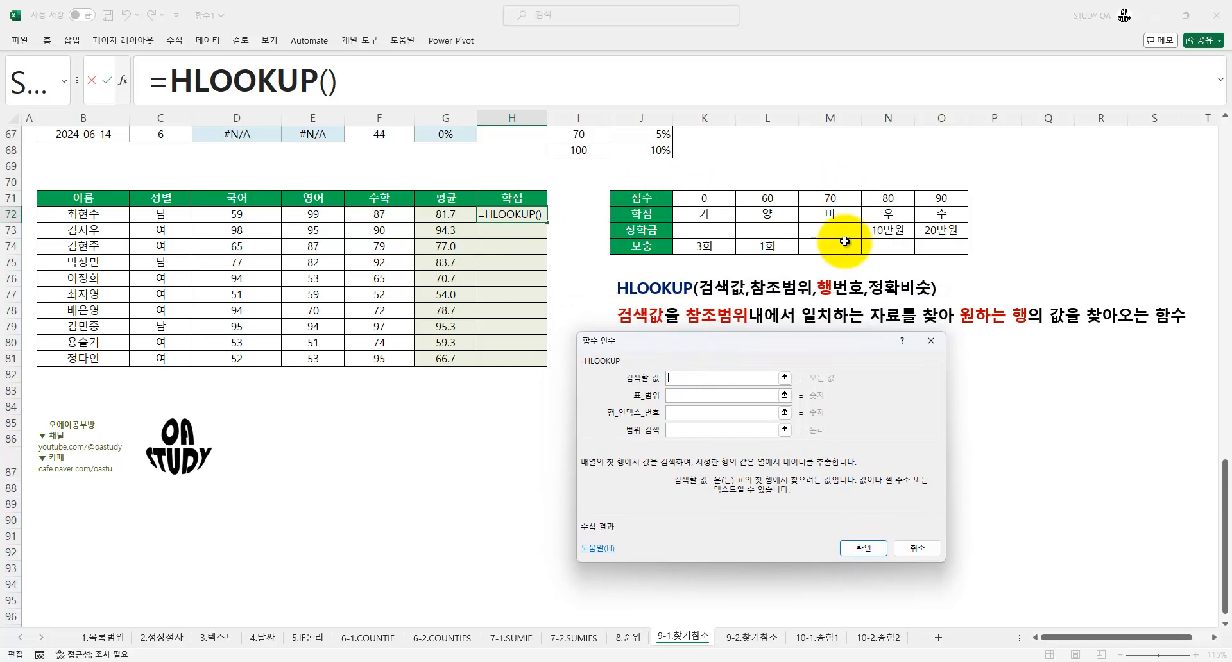
Set the HLOOKUP lookup value to G72 and the table range to the absolute reference $K$71:$O$74
scroll(802, 249, "up", 2)
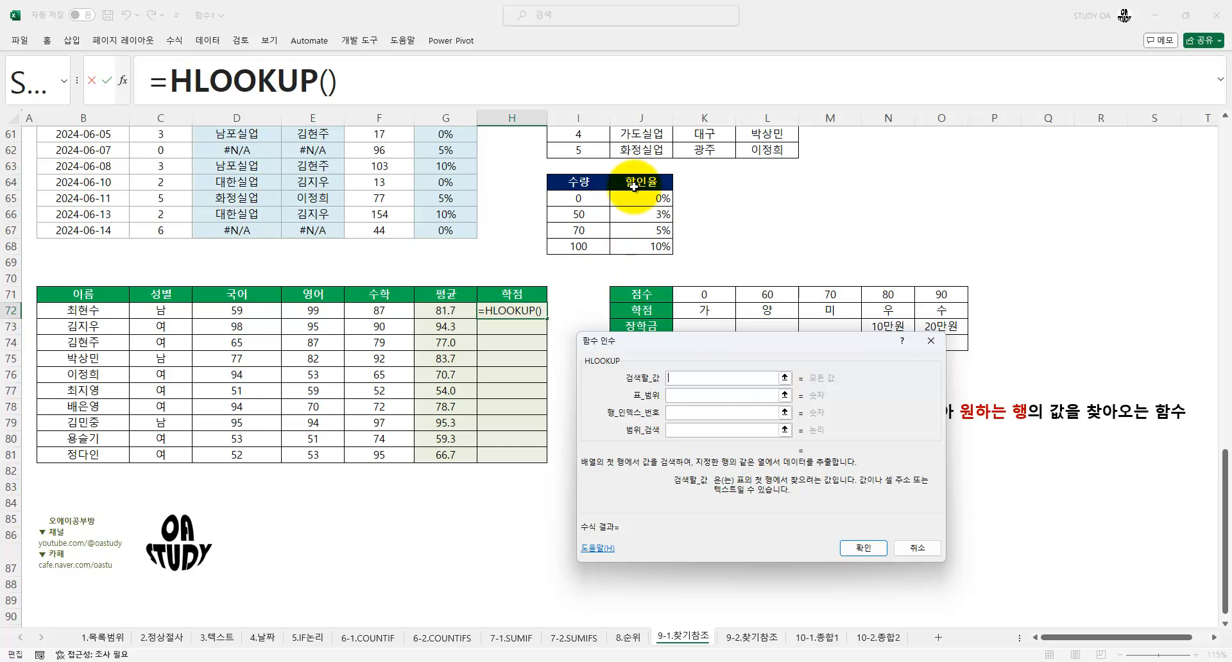
scroll(638, 302, "down", 1)
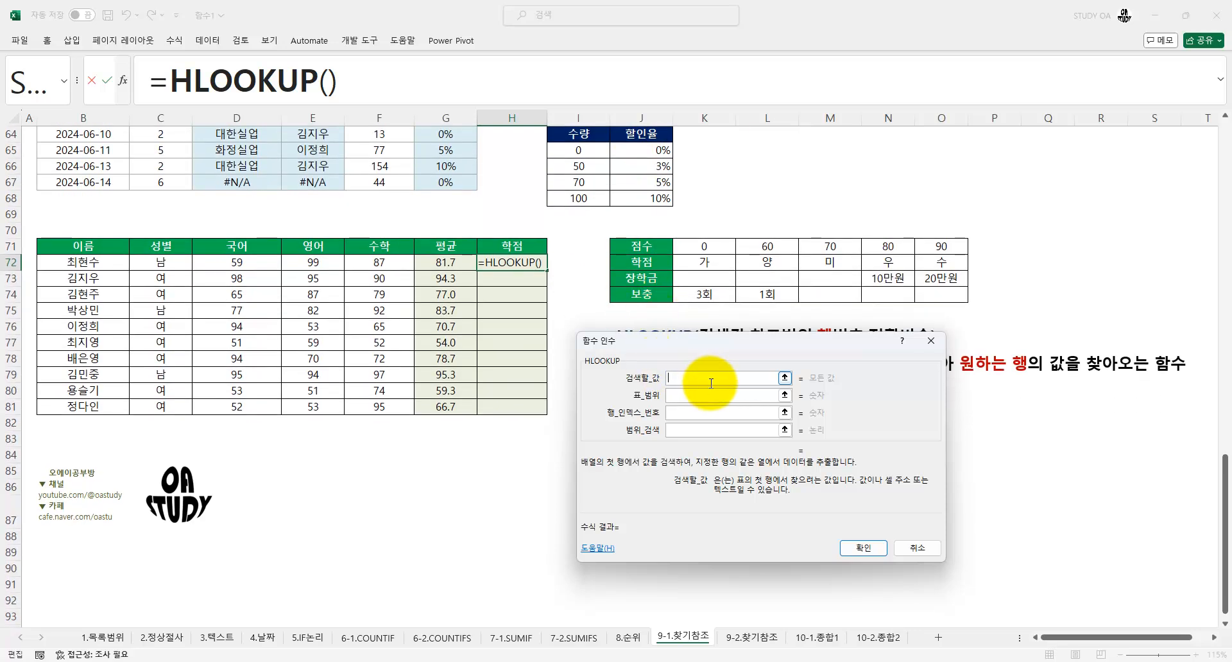
left_click(443, 266)
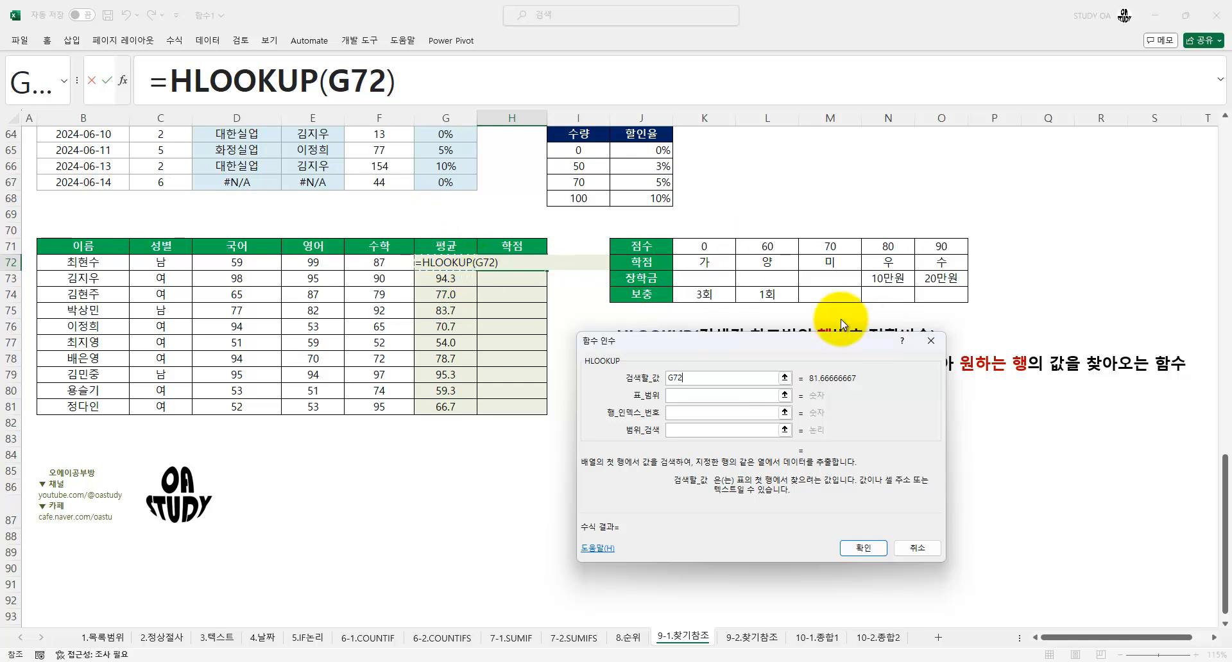
left_click(667, 400)
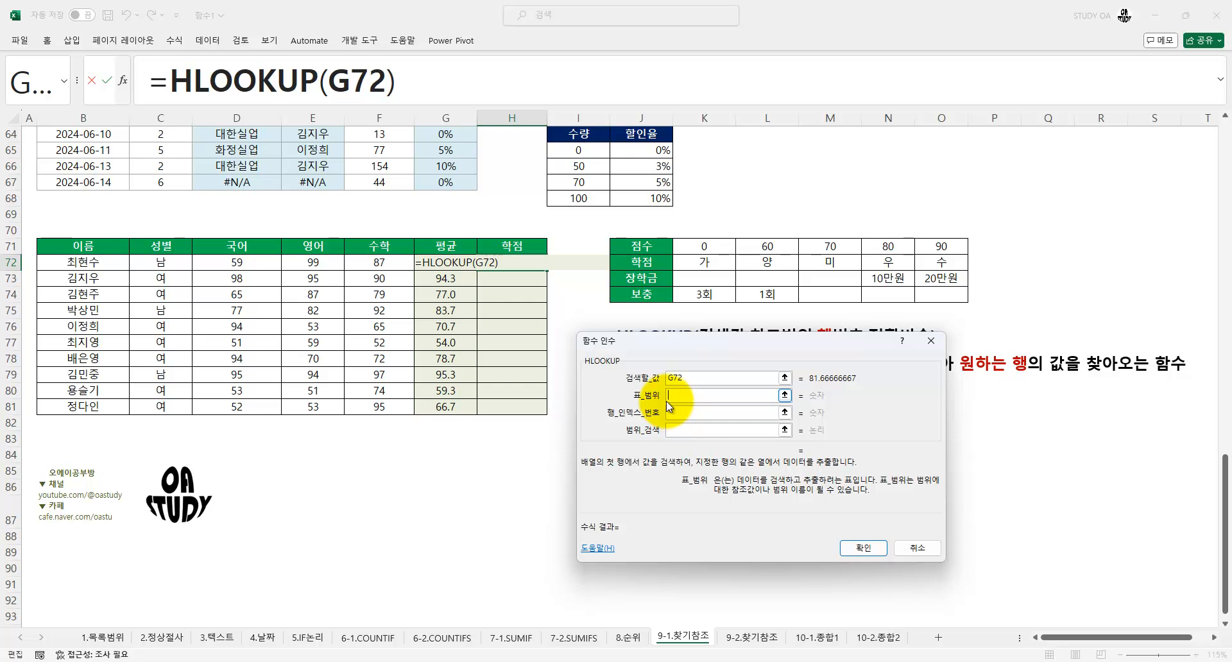
left_click_drag(703, 247, 930, 292)
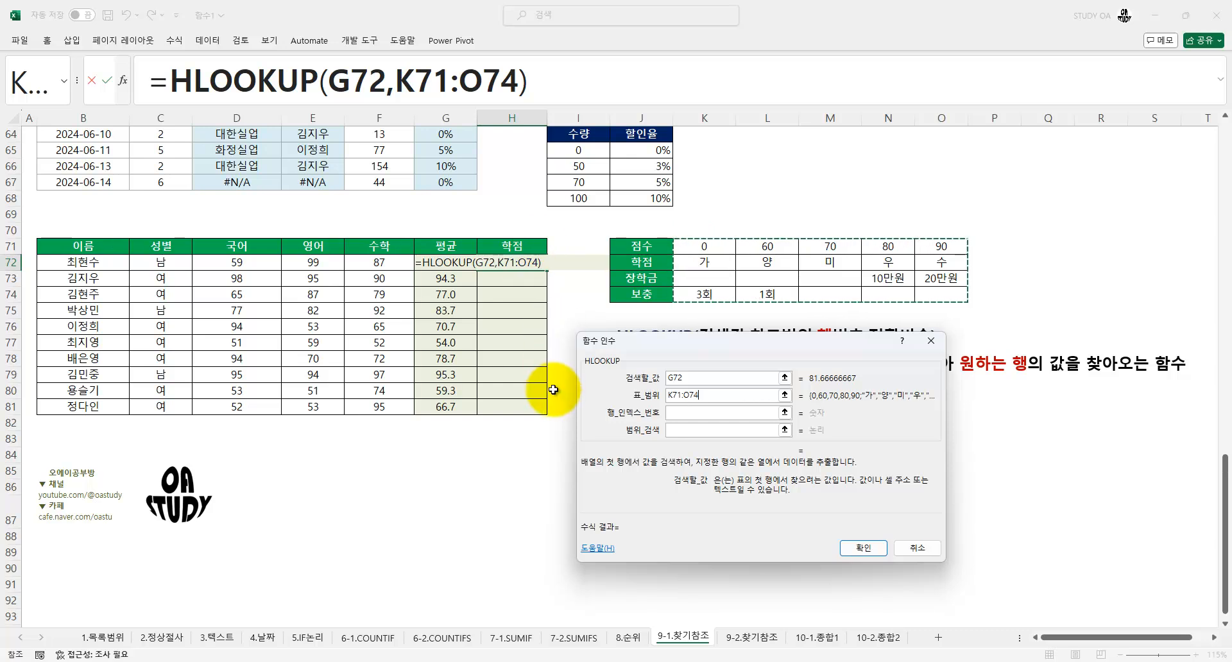
key("F4")
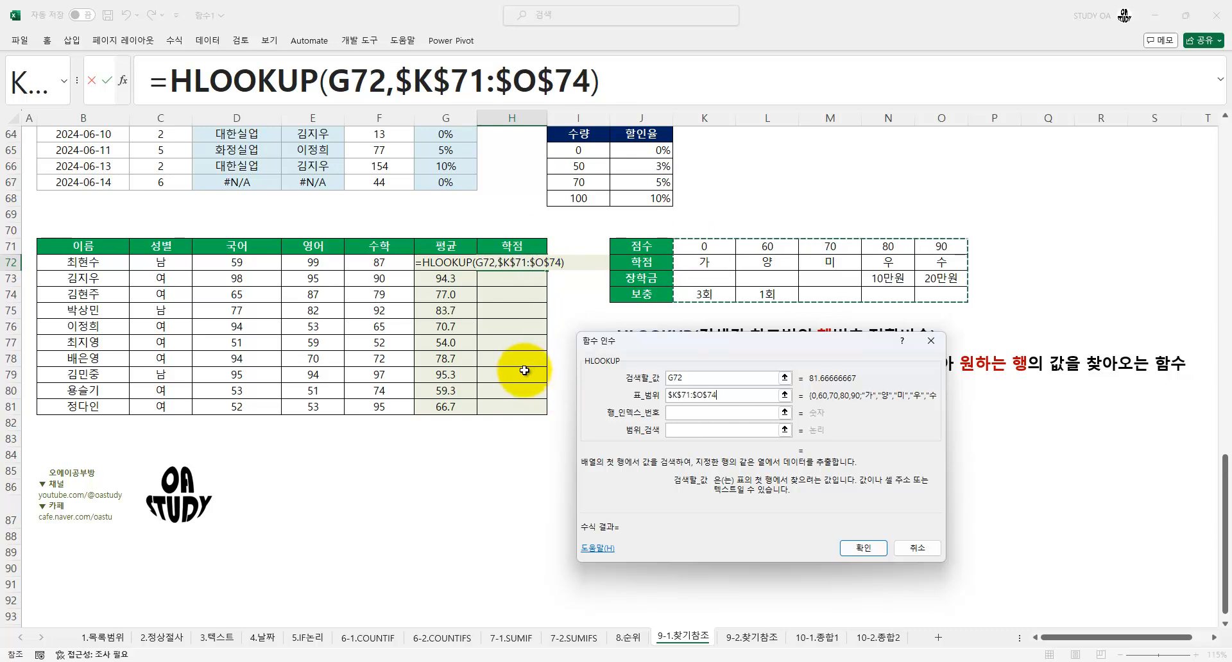
Examine the vertical 점수 table in J2:M7, numbering its columns 1 to 4 with screen annotations
left_click(704, 415)
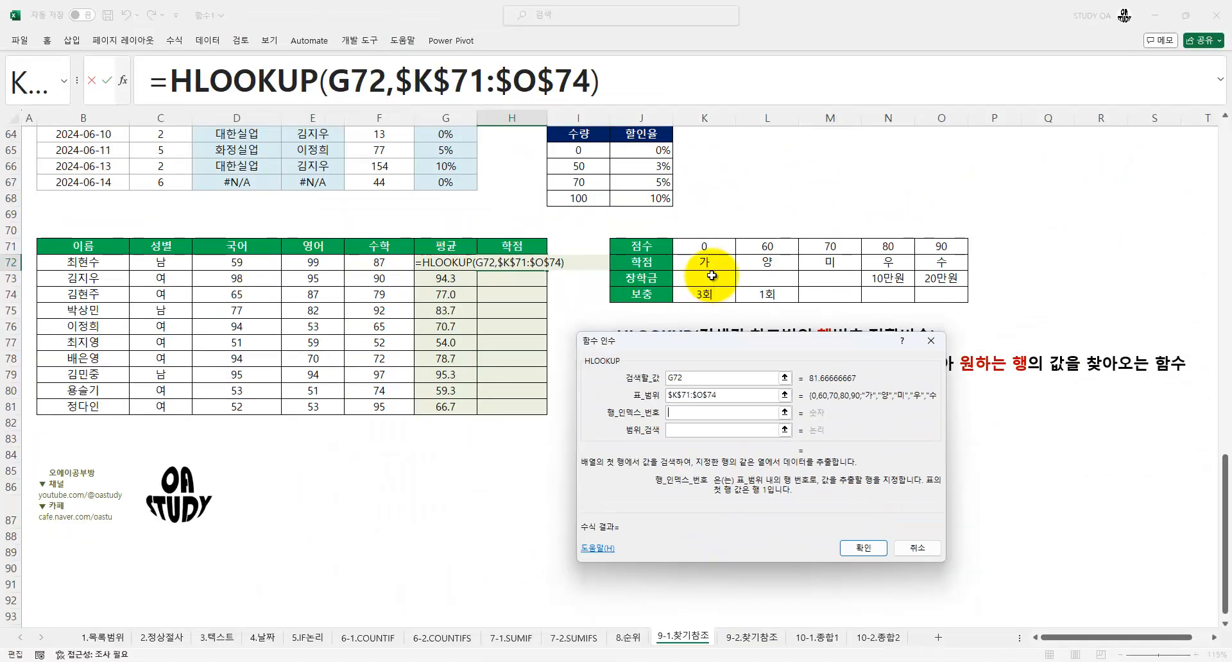
scroll(712, 276, "up", 20)
scroll(712, 245, "up", 1)
key("ctrl+1")
left_click(704, 165)
mouse_move(623, 158)
left_mouse_down()
mouse_move(624, 211)
mouse_move(680, 307)
mouse_move(760, 305)
left_mouse_up()
mouse_move(878, 170)
left_mouse_down()
mouse_move(904, 192)
mouse_move(863, 313)
left_mouse_up()
left_click_drag(1077, 157, 1132, 249)
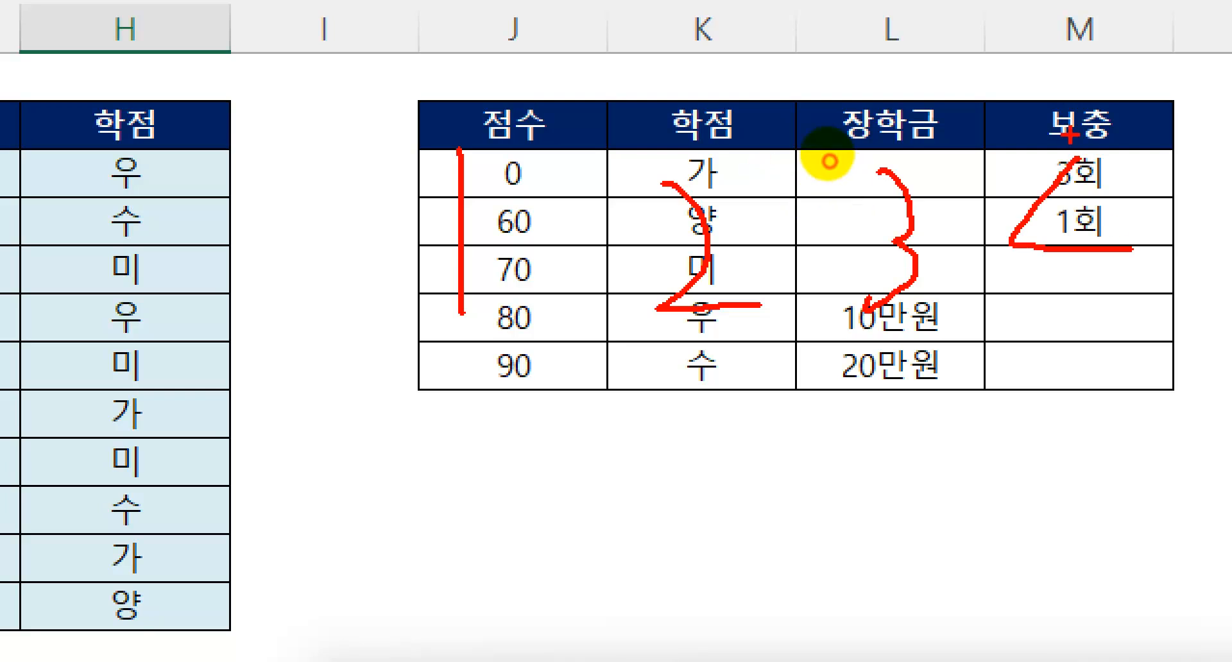
left_click_drag(1070, 136, 1089, 299)
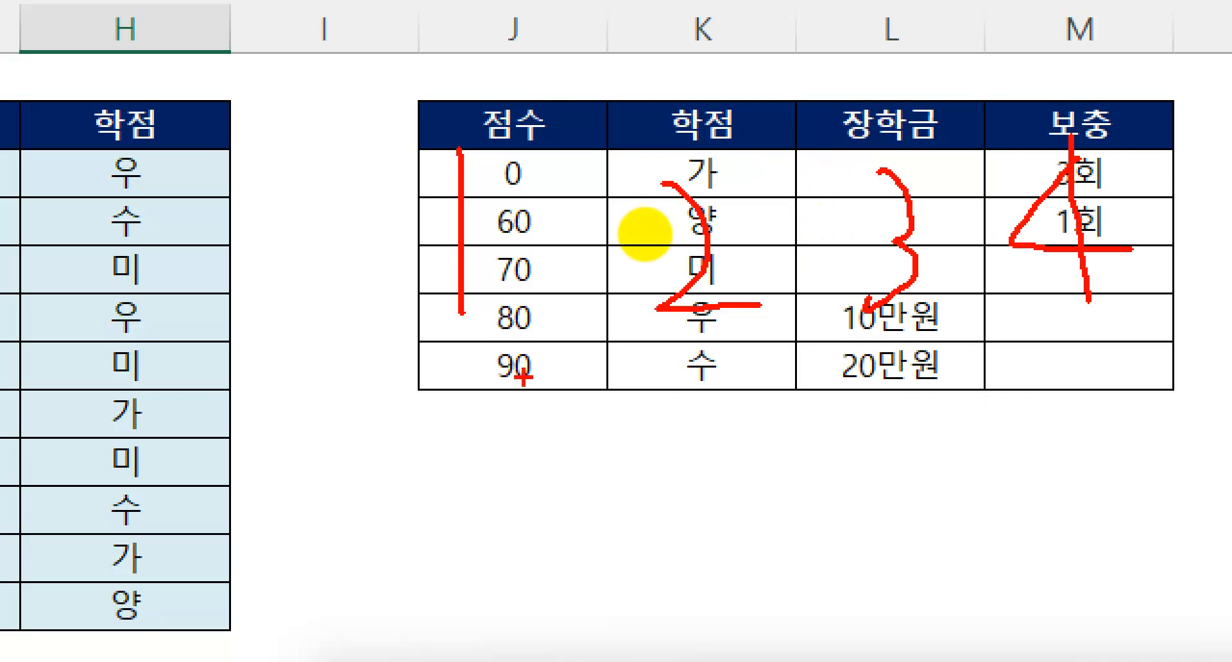
key("Escape")
Examine the horizontal 점수 table in K71:O74, marking its four rows in order with screen annotations
scroll(638, 321, "down", 9)
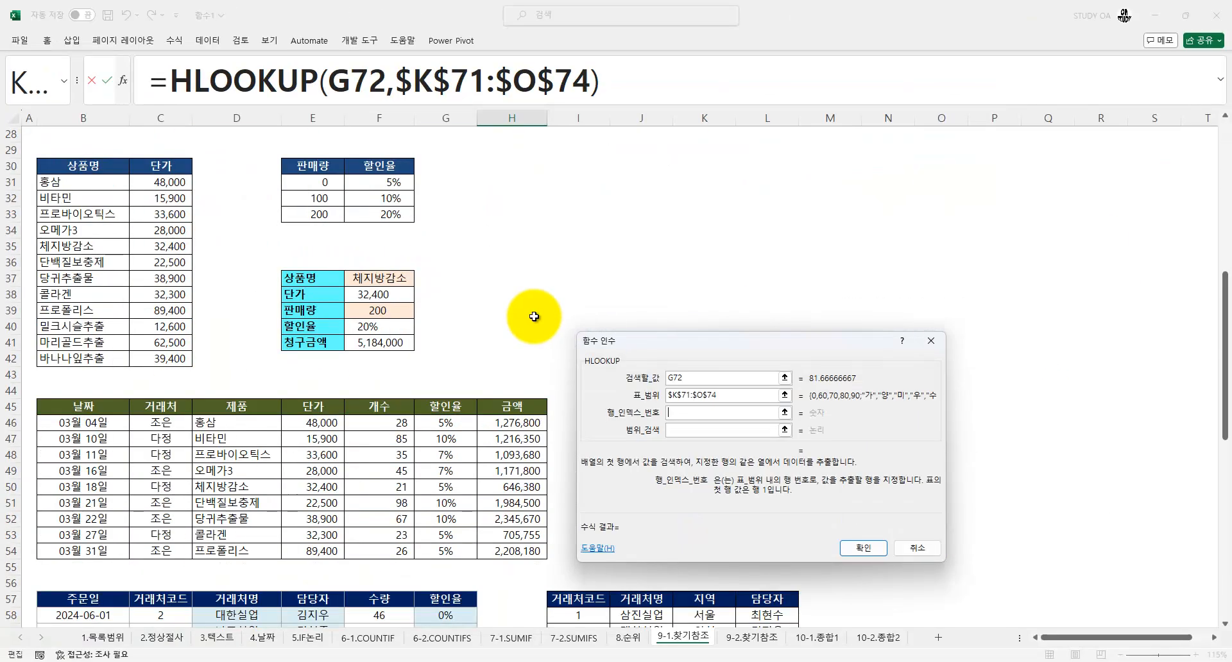
scroll(533, 316, "down", 14)
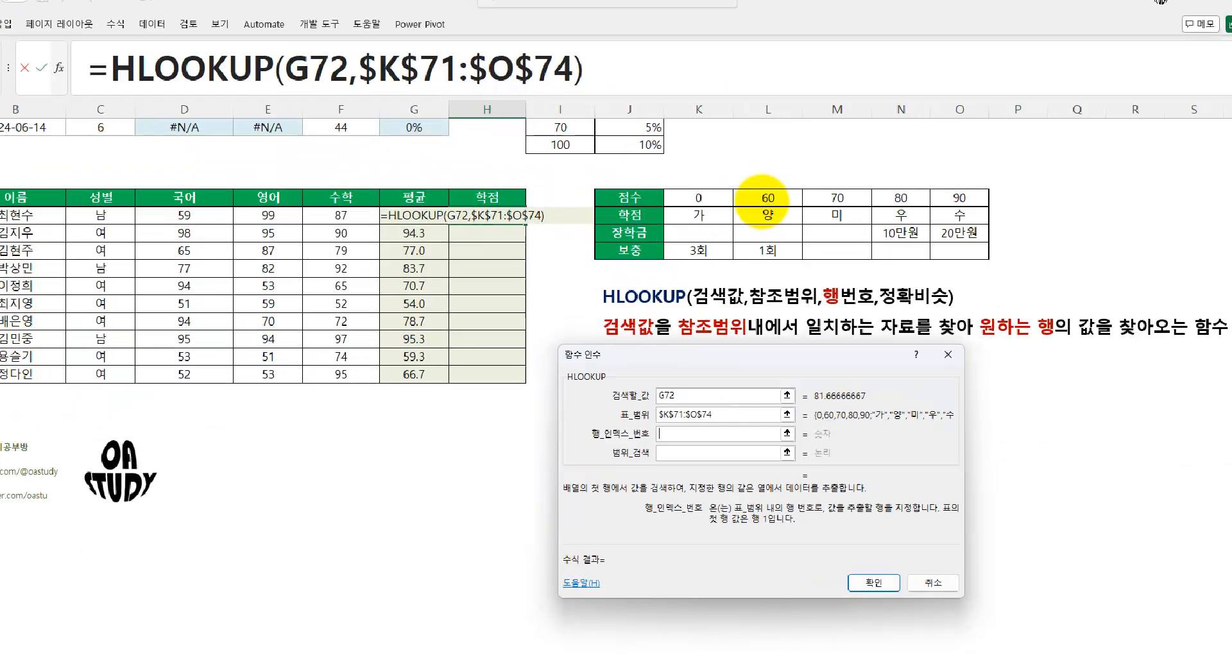
left_click(767, 197)
left_click_drag(504, 199, 730, 200)
left_click_drag(518, 256, 797, 254)
left_click_drag(537, 295, 870, 295)
left_click_drag(558, 357, 986, 341)
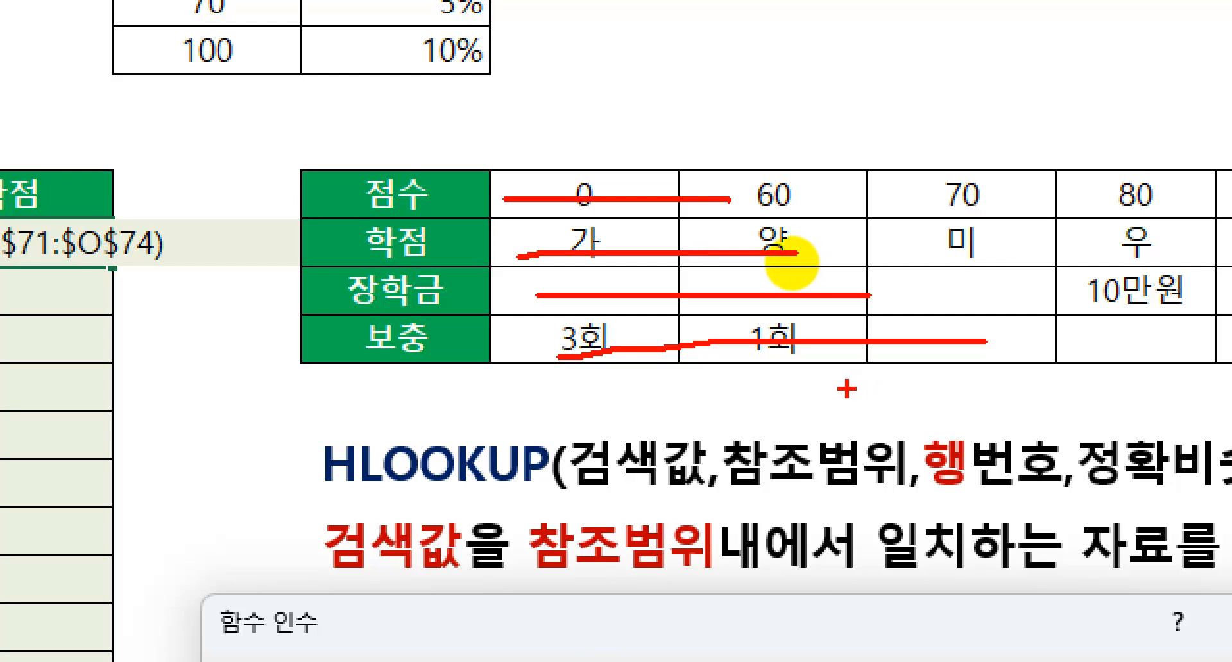
key("Escape")
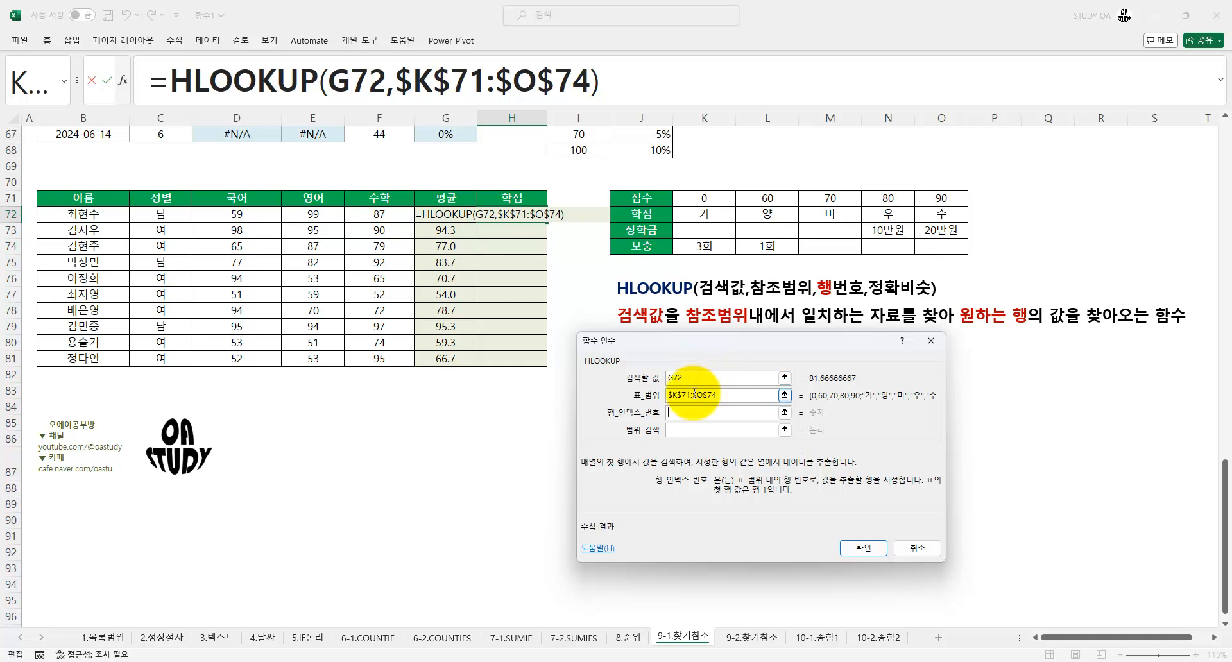
Set the HLOOKUP row index number to 2 and the range lookup to 1 for an approximate match
key("Tab")
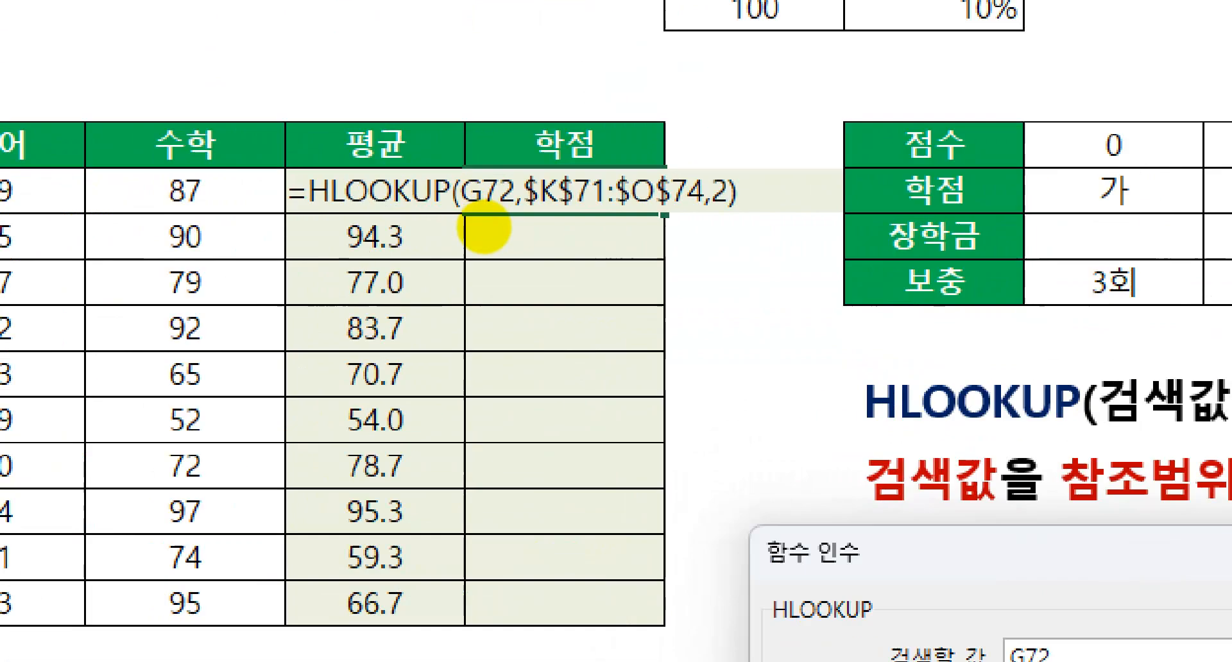
left_click_drag(468, 260, 480, 278)
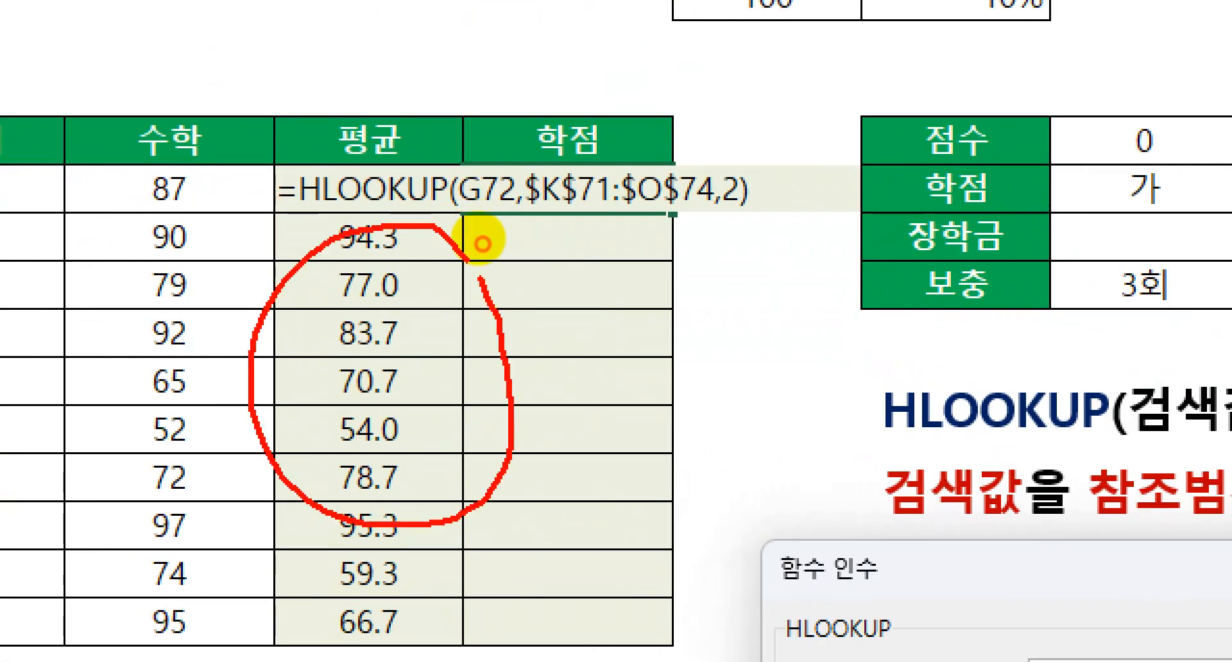
left_click_drag(1201, 118, 1212, 151)
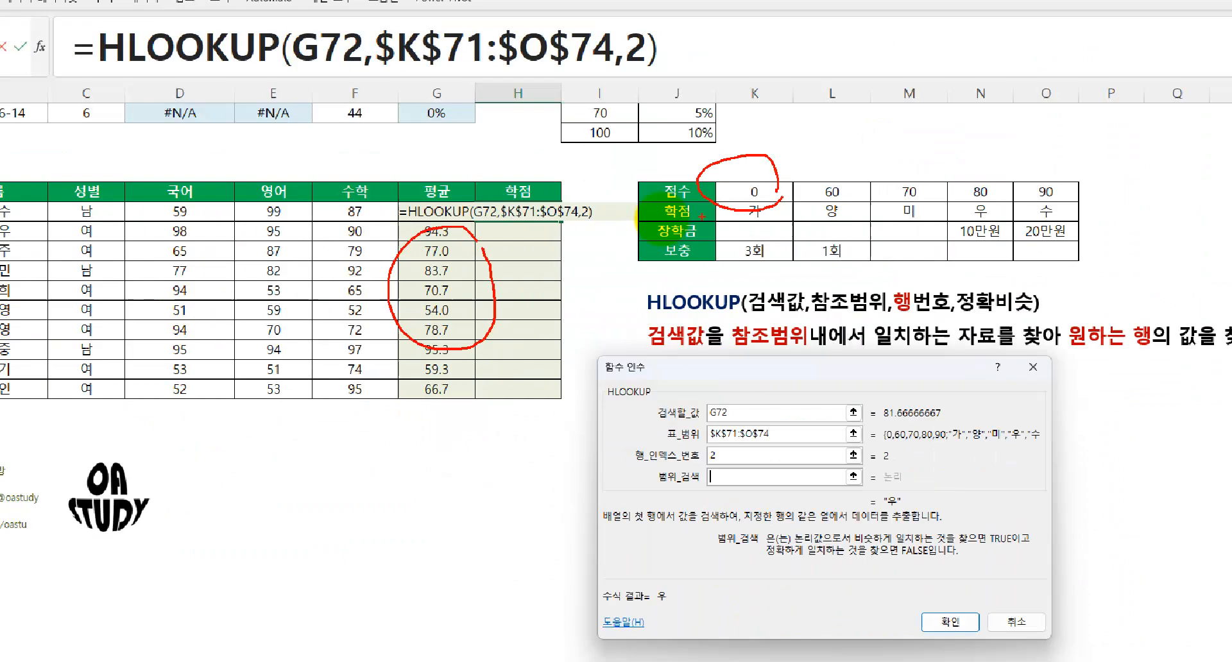
type("1")
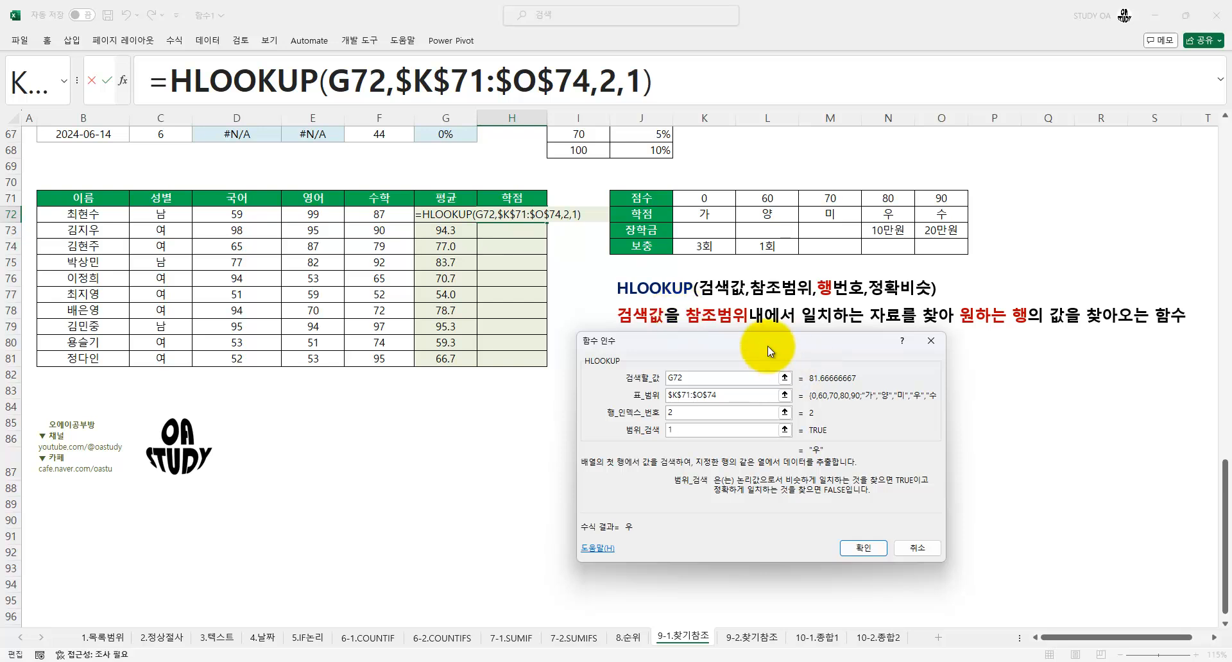
Review the four HLOOKUP arguments one by one, marking each label with a screen annotation
left_click_drag(767, 345, 744, 280)
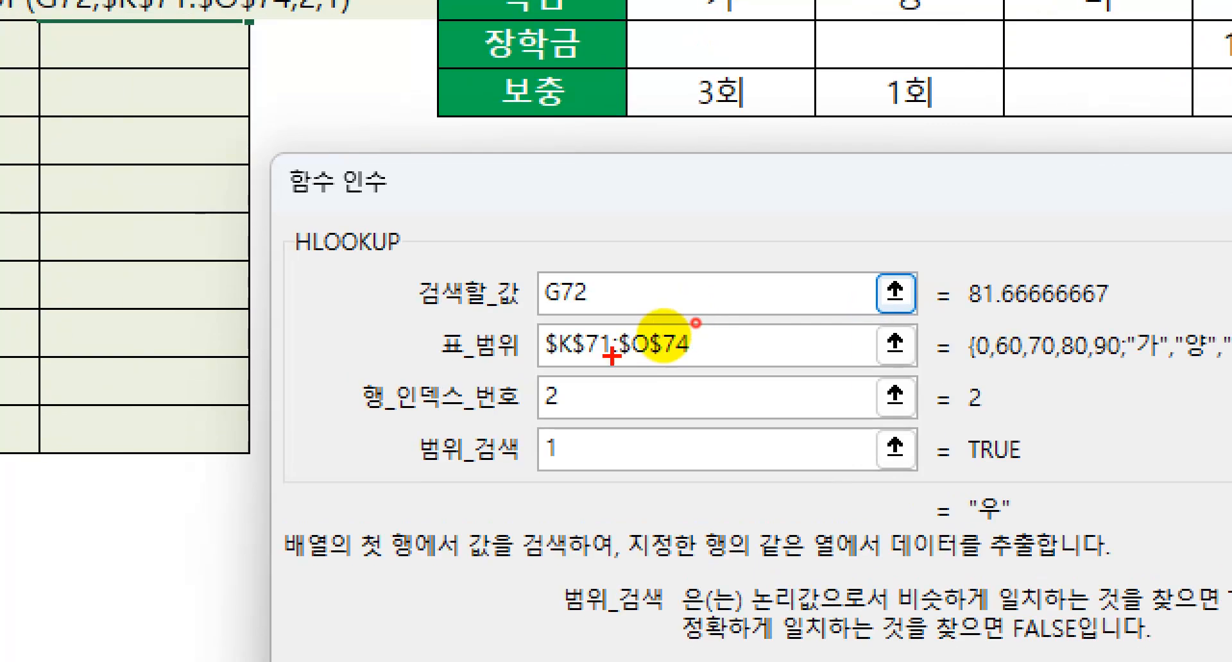
mouse_move(324, 267)
left_mouse_down()
mouse_move(366, 383)
mouse_move(537, 487)
left_mouse_up()
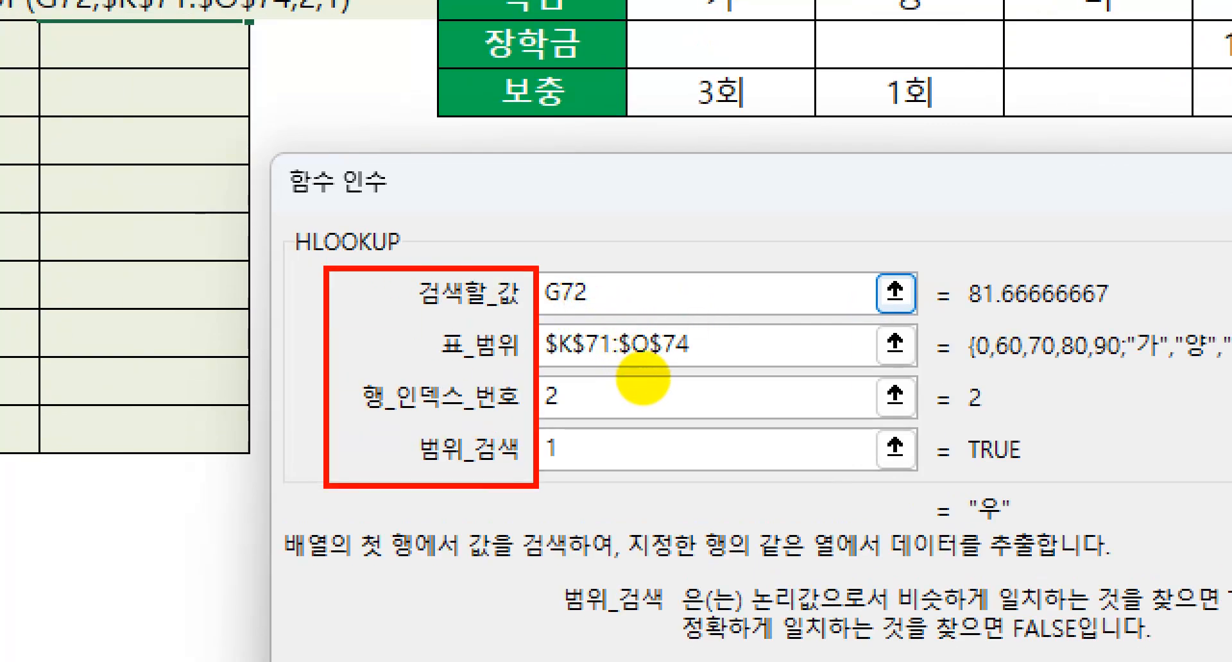
left_click_drag(375, 277, 429, 274)
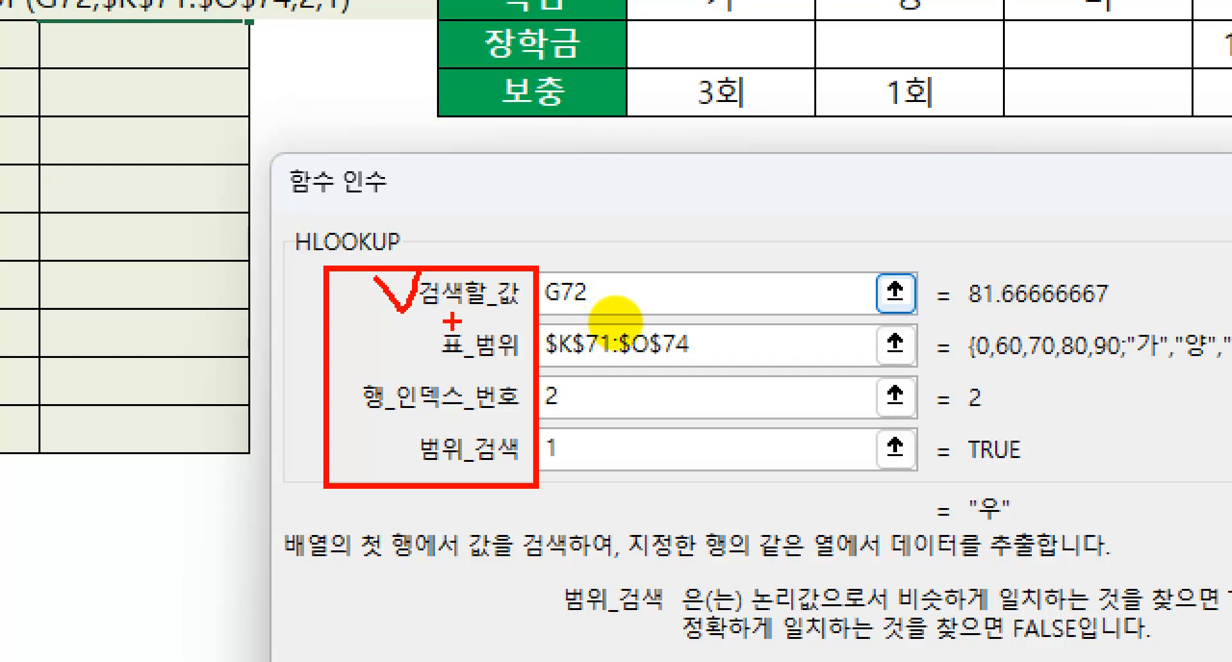
left_click_drag(385, 334, 428, 305)
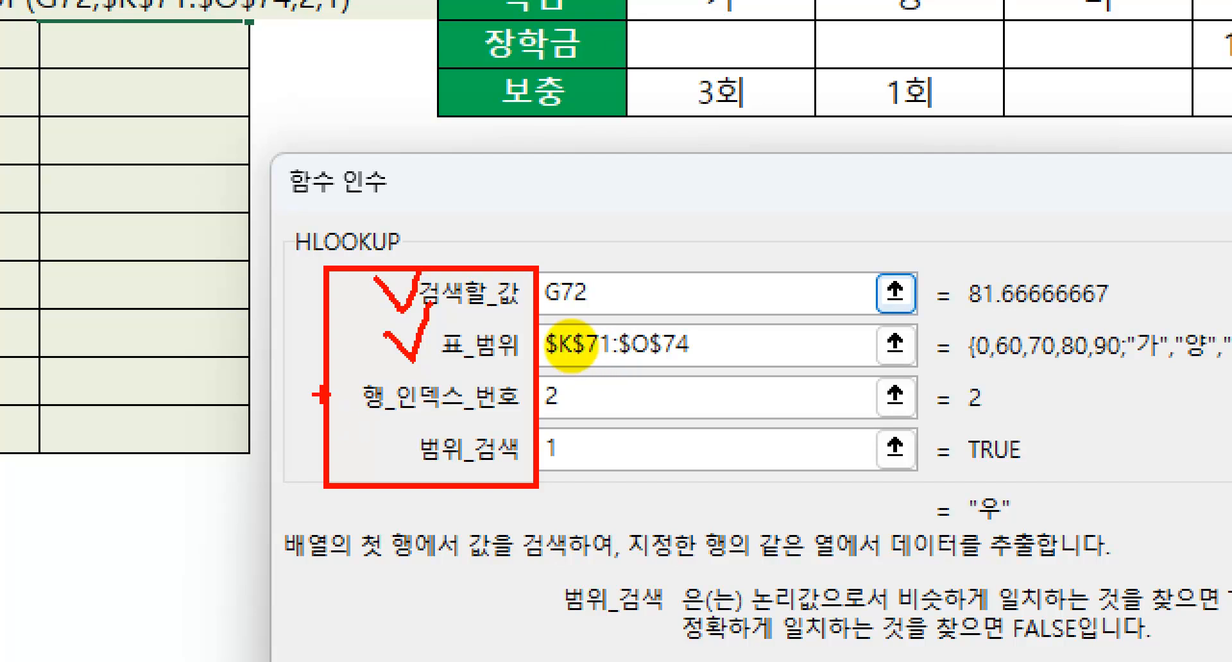
left_click_drag(316, 396, 345, 346)
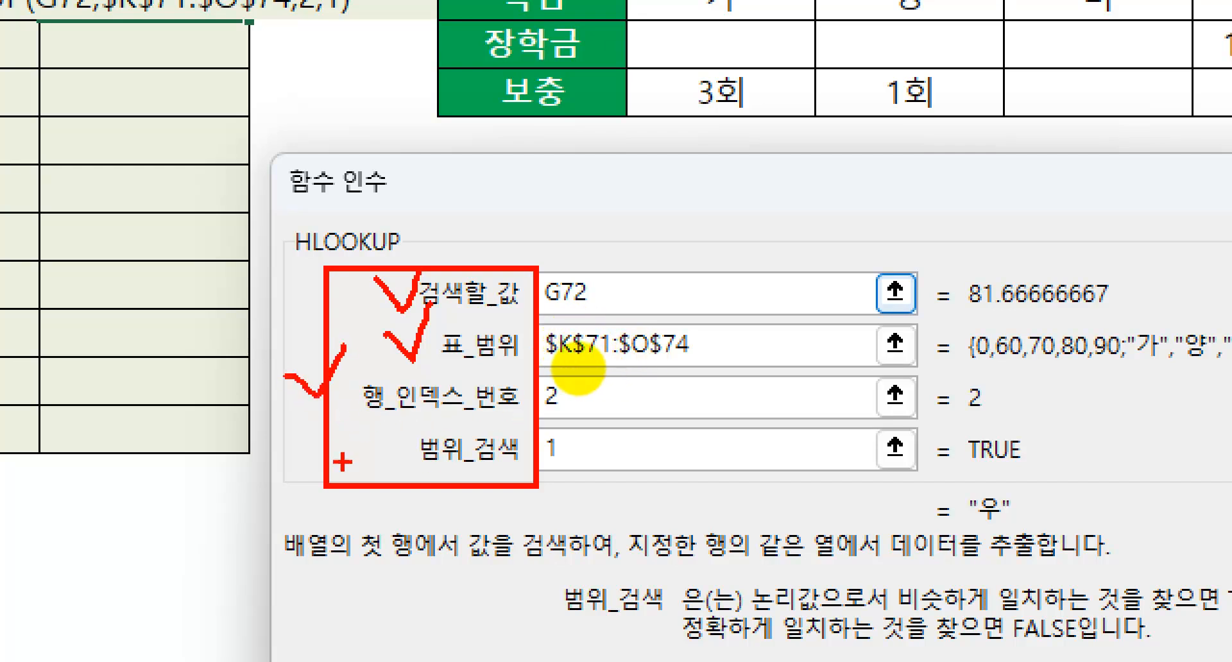
left_click_drag(345, 434, 390, 413)
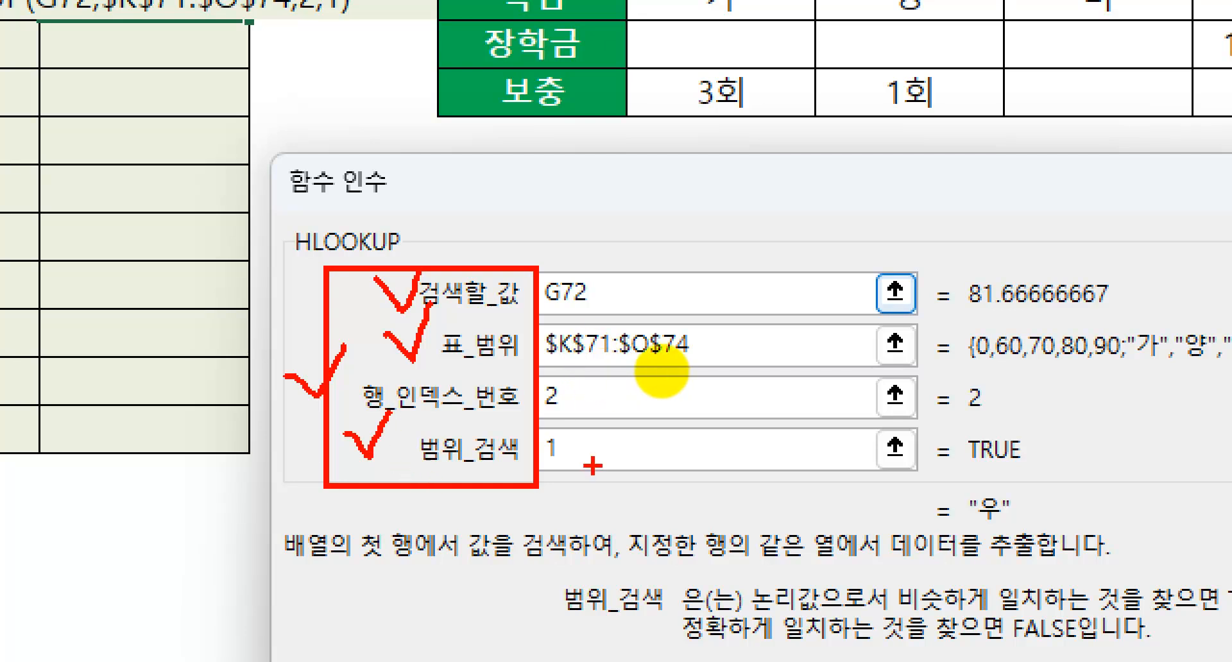
key("Escape")
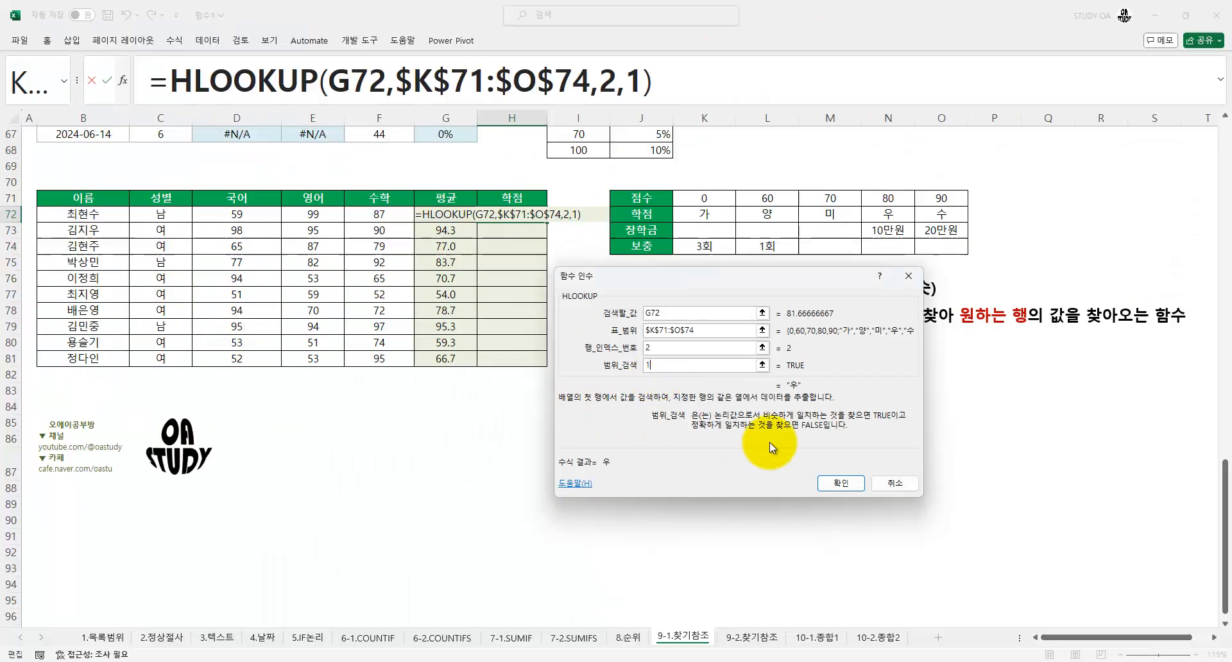
Accept the HLOOKUP formula in H72 and fill it down the 학점 column through H81
left_click(841, 483)
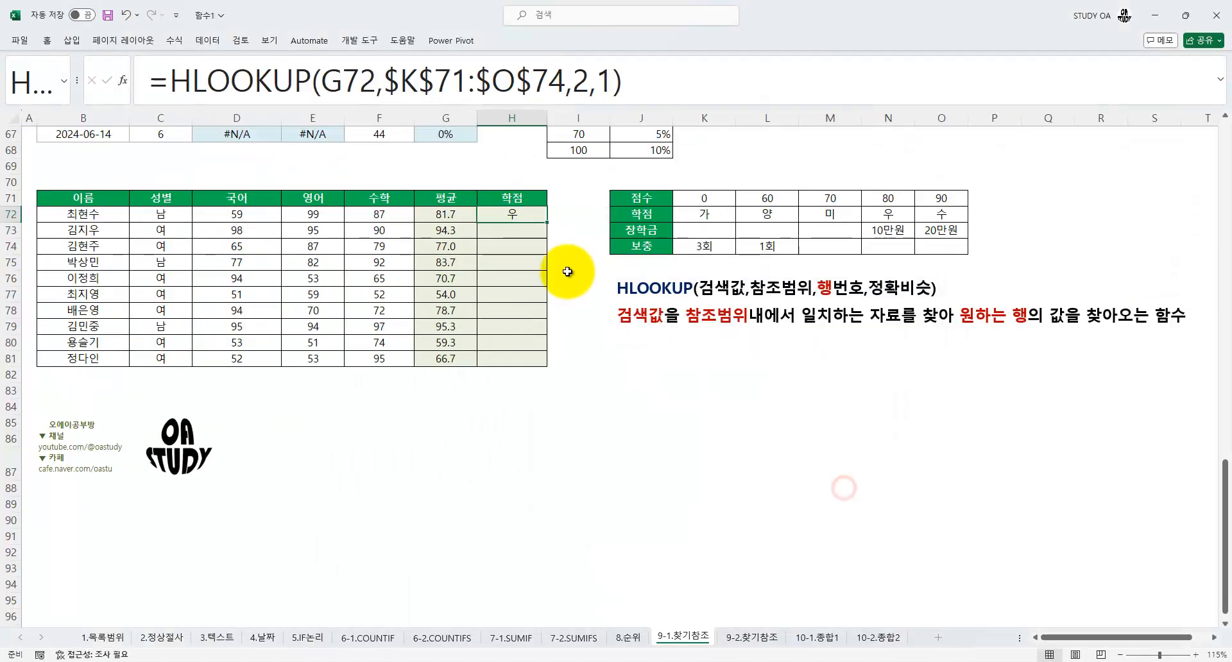
double_click(546, 223)
left_click(413, 265)
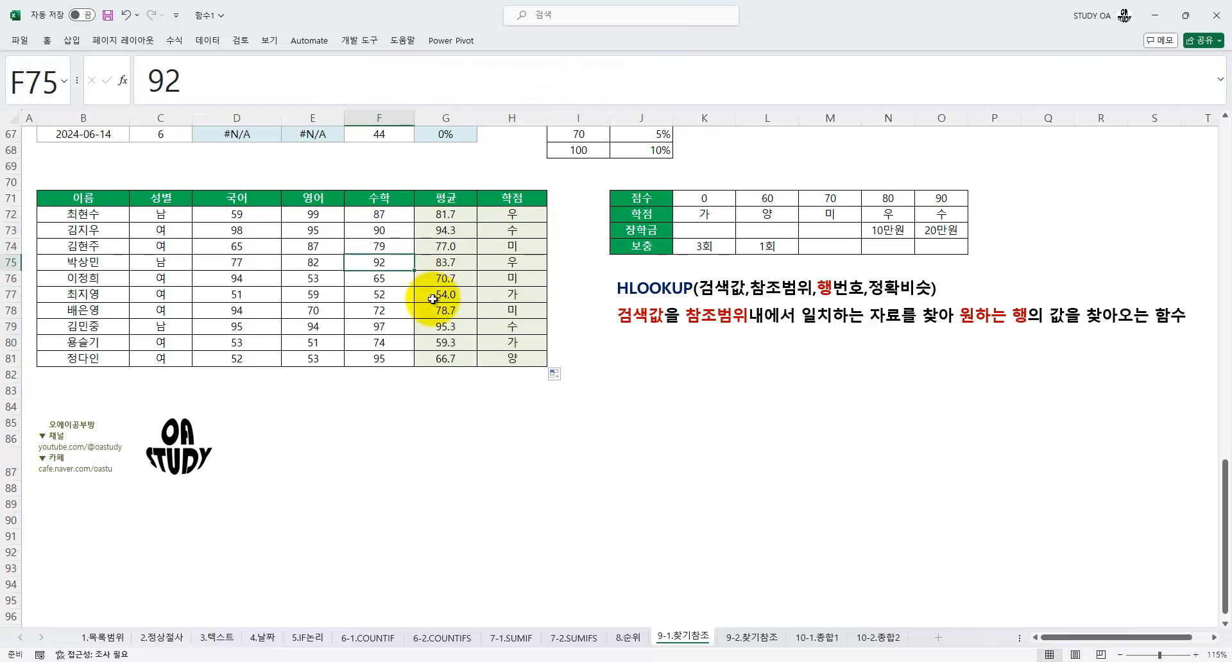
scroll(432, 298, "up", 20)
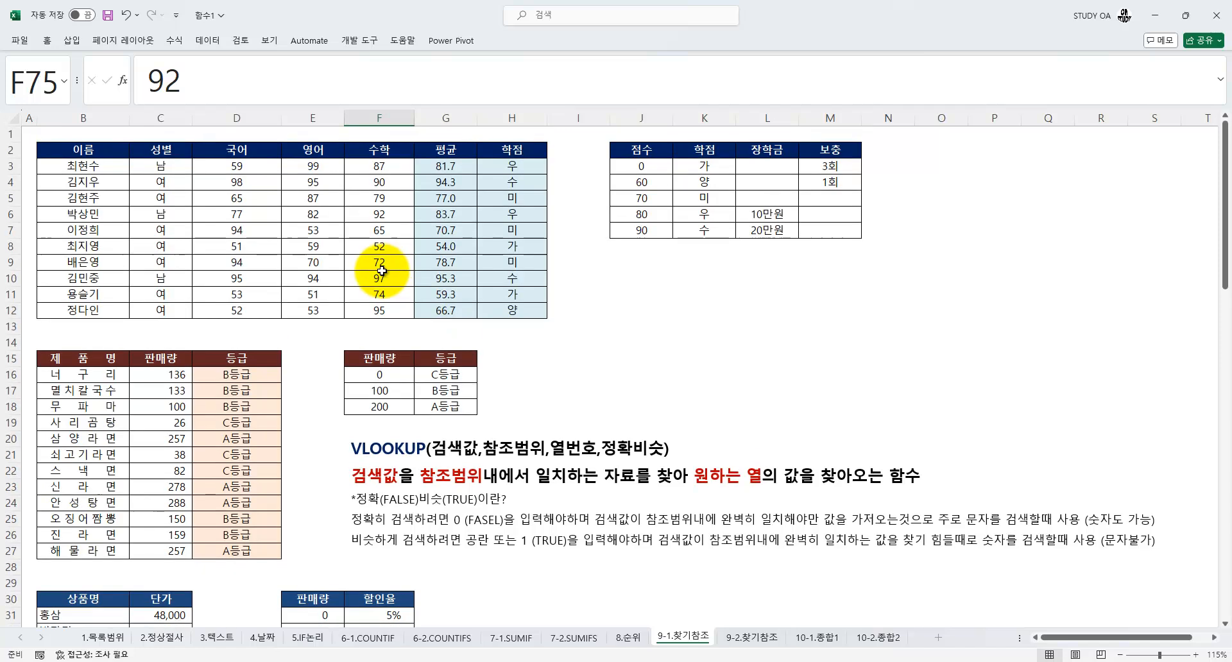
left_click(338, 216)
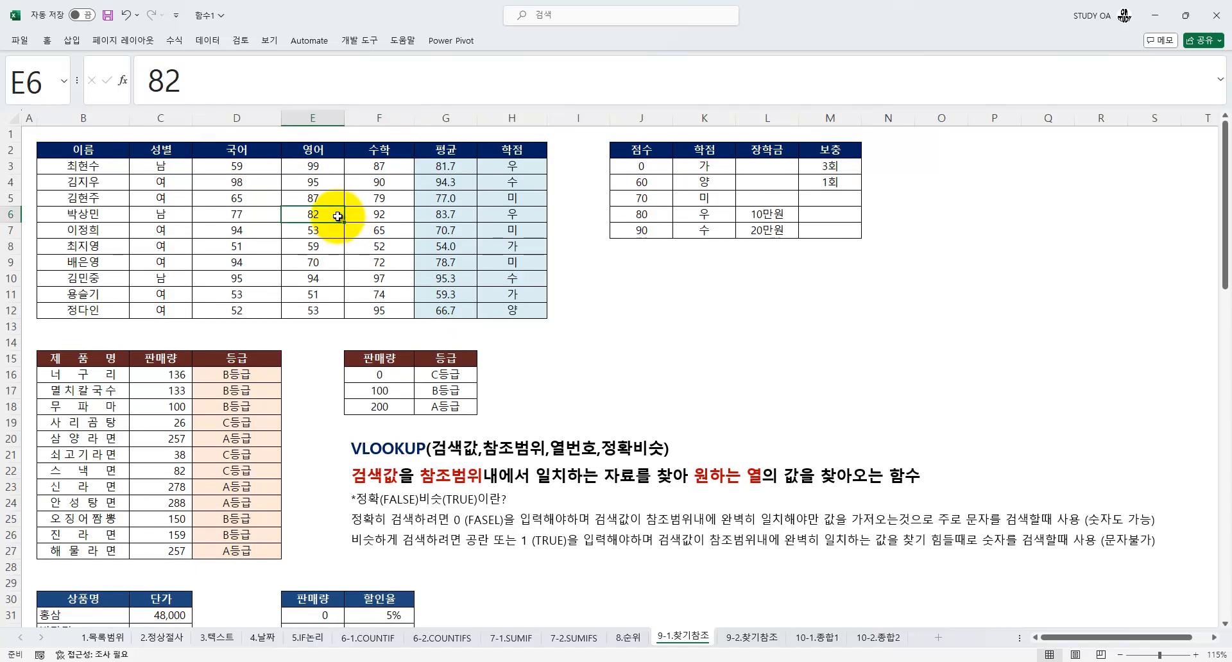